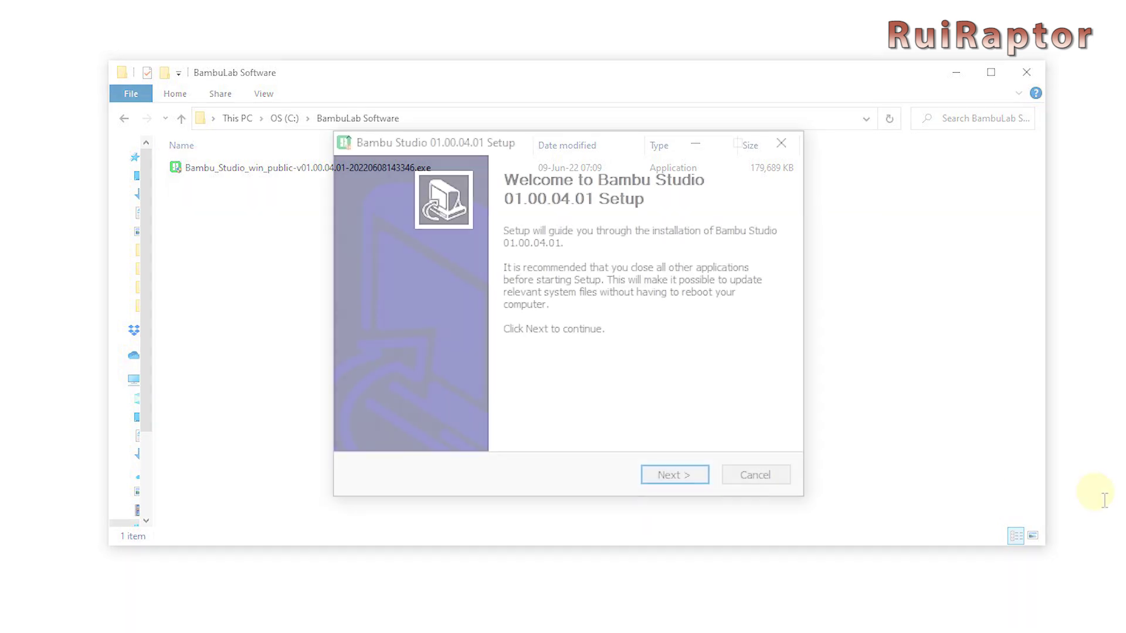
Install Bambu Studio 01.00.04.01 by accepting the license and running the installer to completion.
click(691, 478)
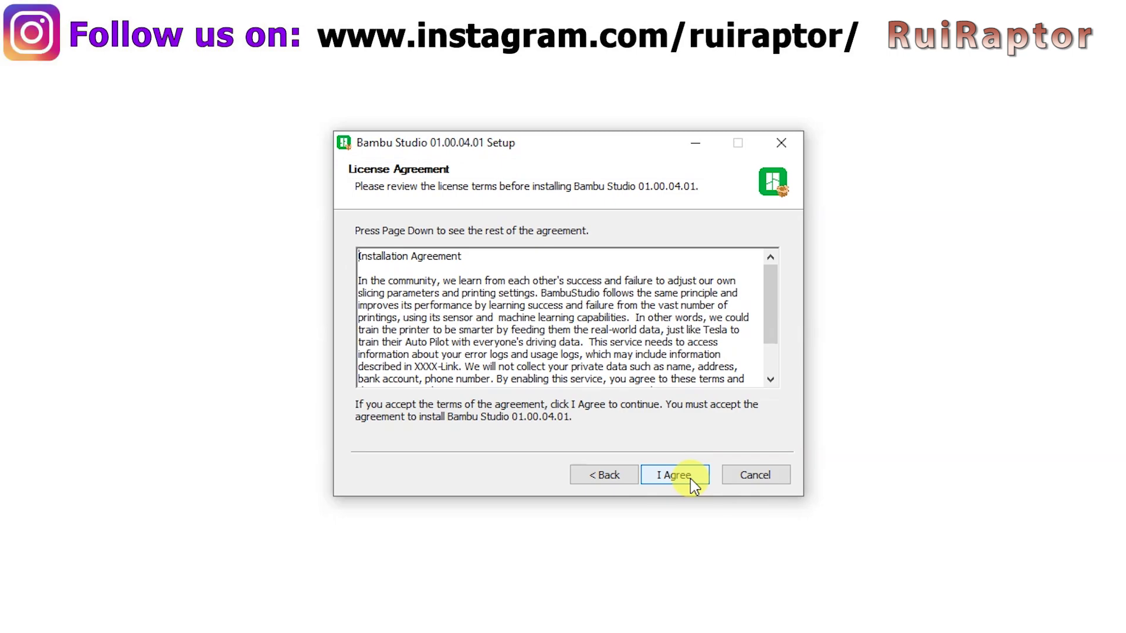
click(691, 479)
click(691, 478)
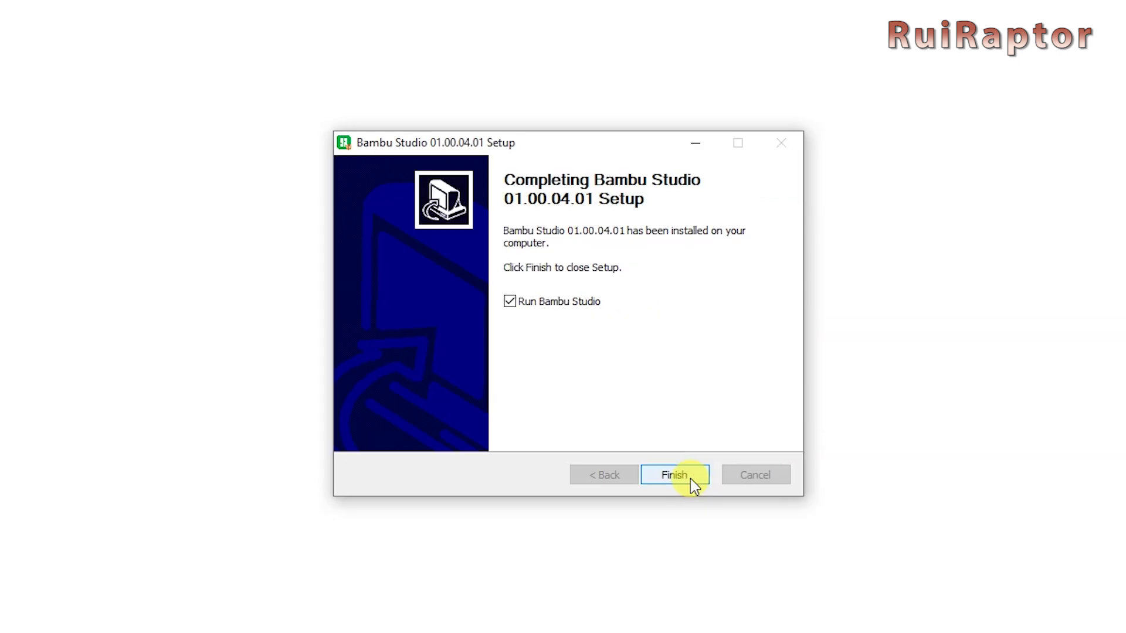
Launch Bambu Studio, choose Europe as the region and opt out of anonymous data sharing.
click(691, 478)
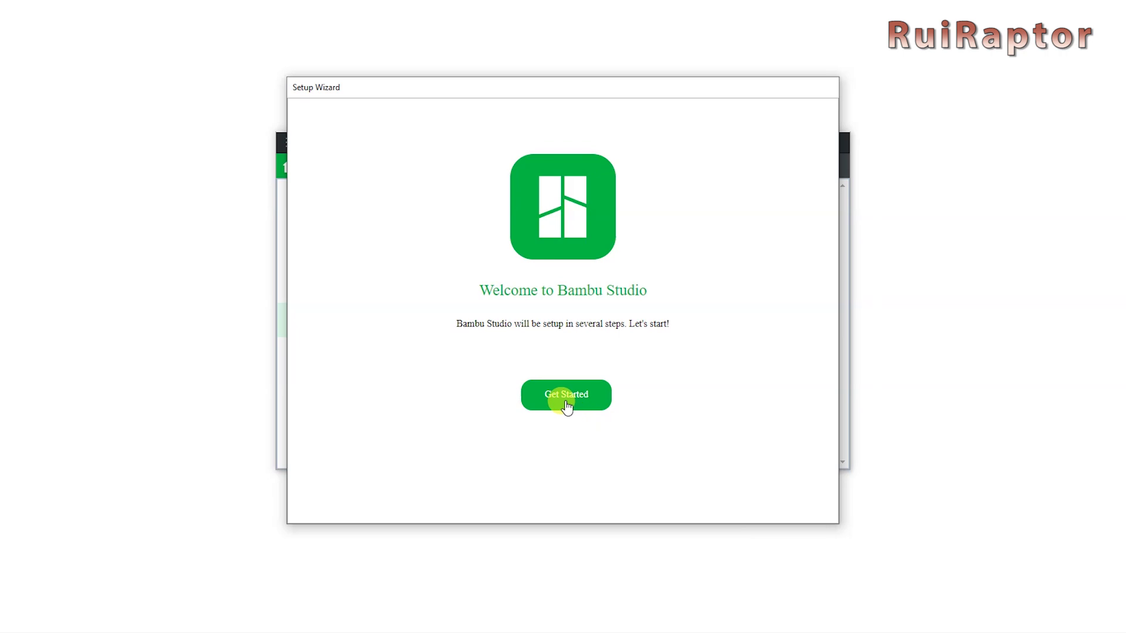
click(566, 405)
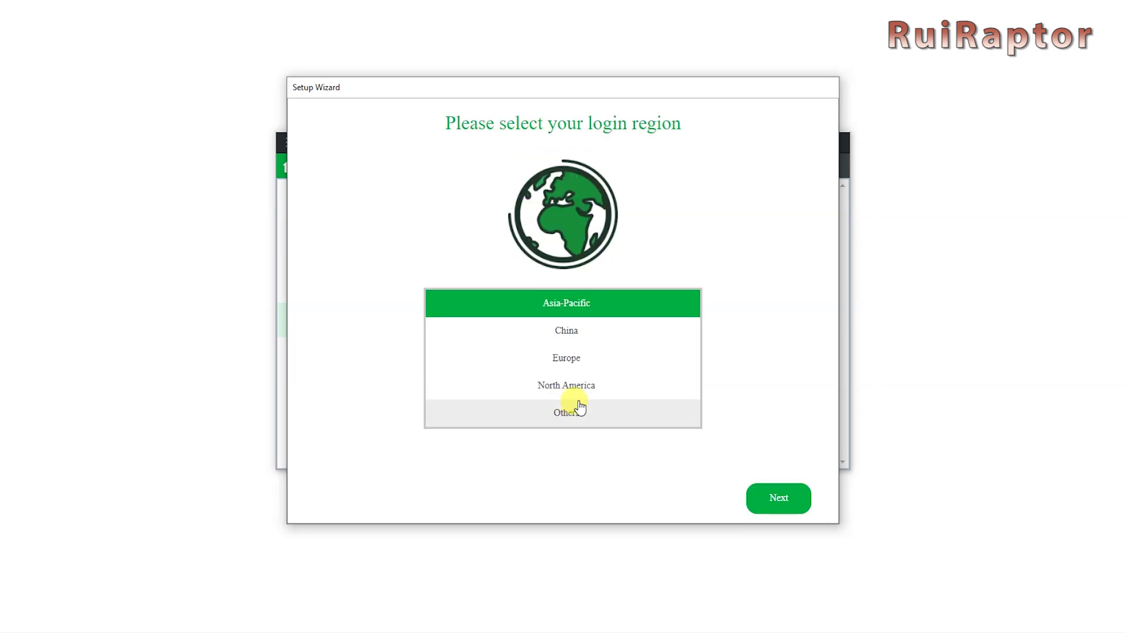
click(653, 370)
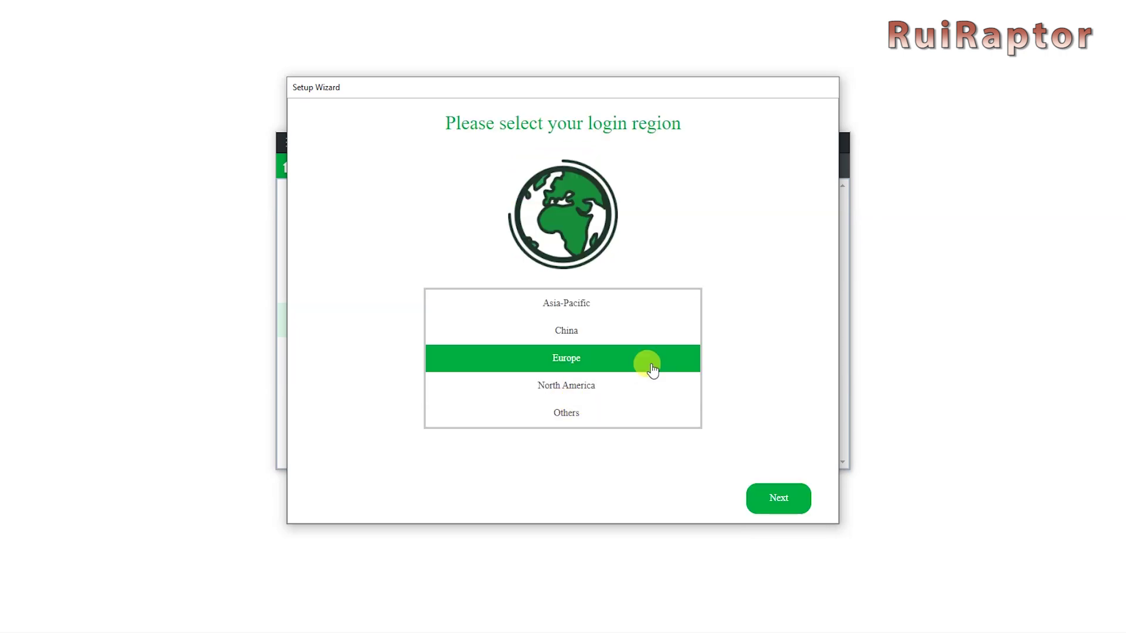
click(775, 508)
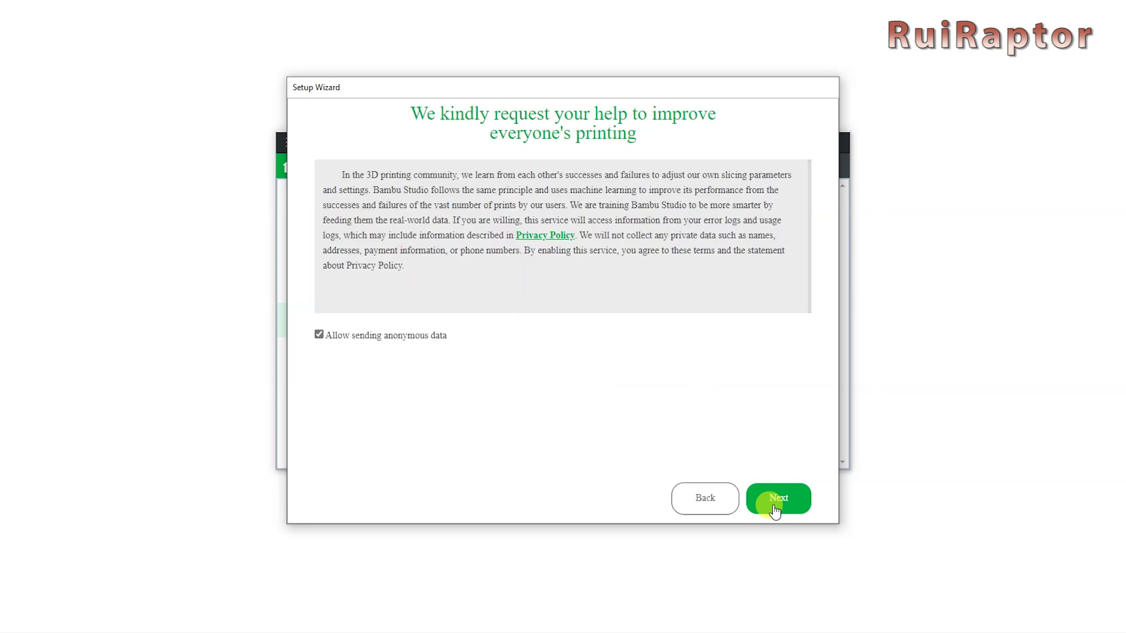
click(319, 335)
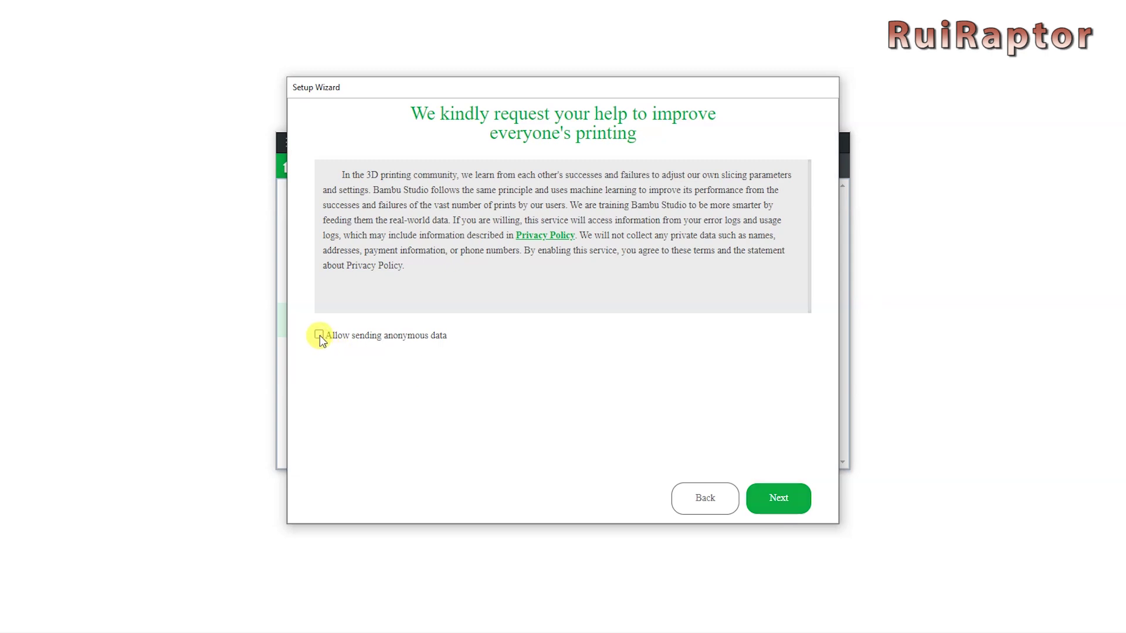
click(780, 498)
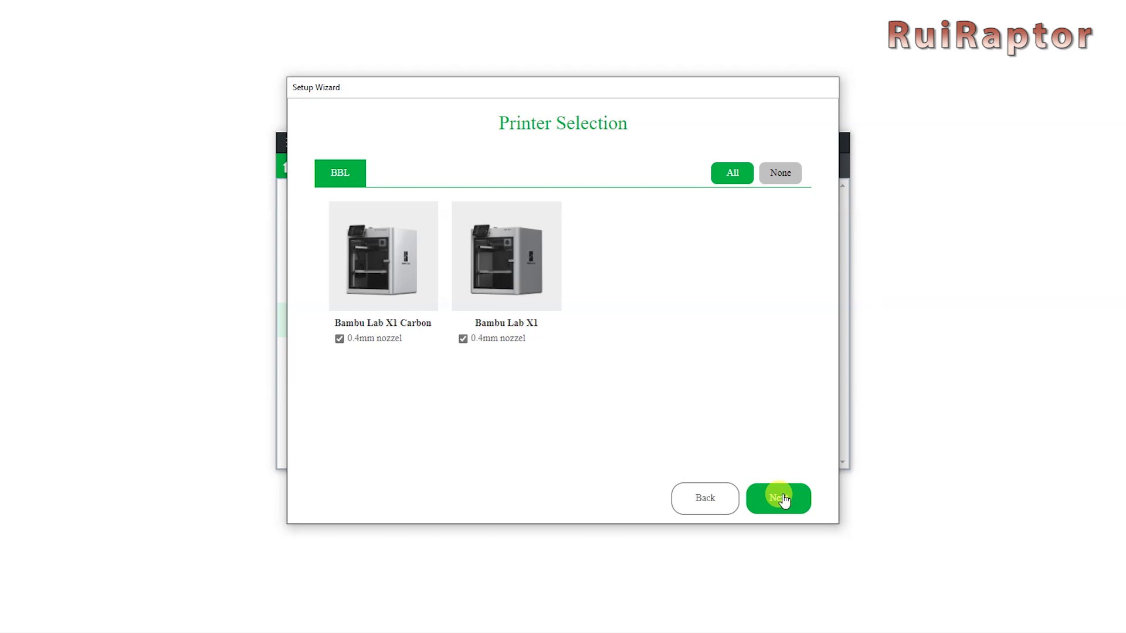
Deselect the X1 0.4mm nozzle profile and add Generic PLA to the filaments.
click(463, 339)
click(777, 500)
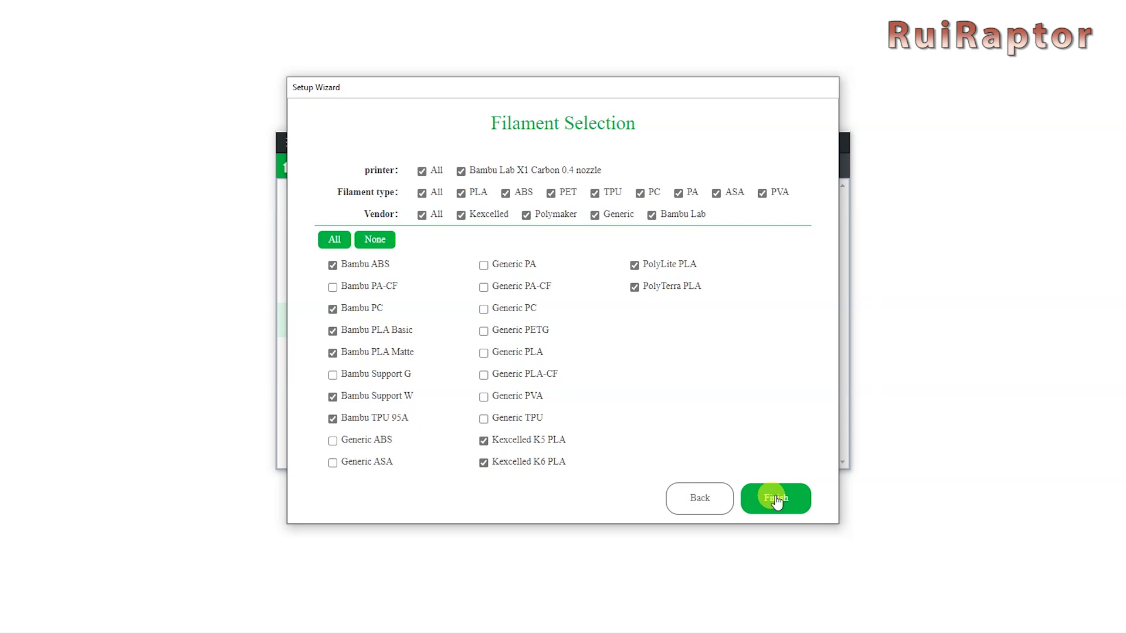
click(483, 352)
Finish the wizard, sign in with the account e-mail and password, and accept cloud preset sync.
click(788, 499)
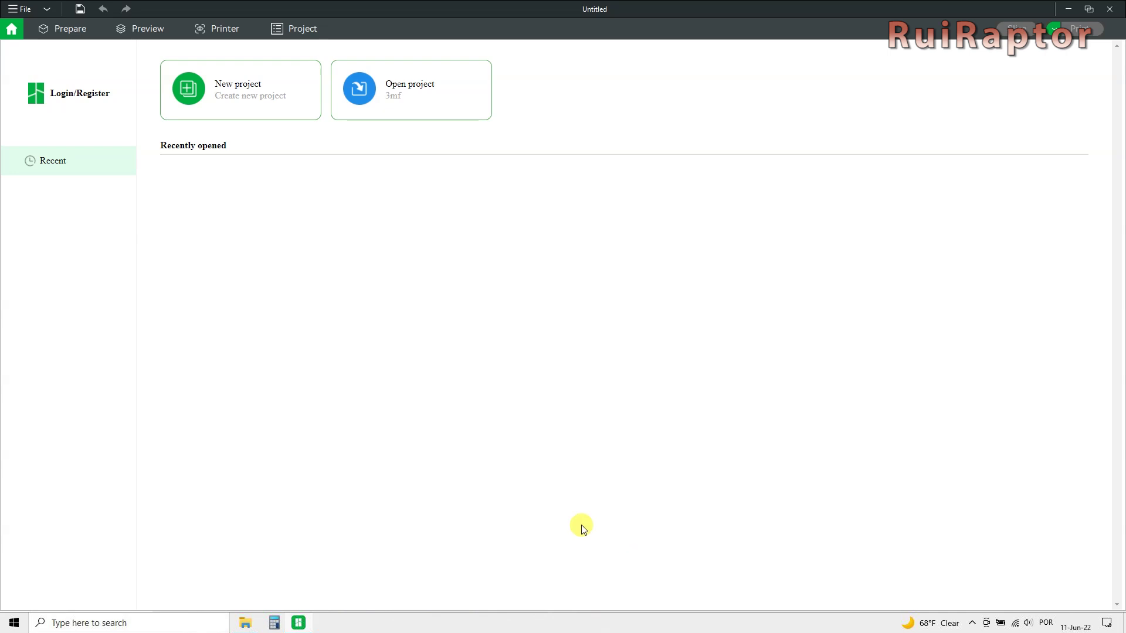
click(75, 96)
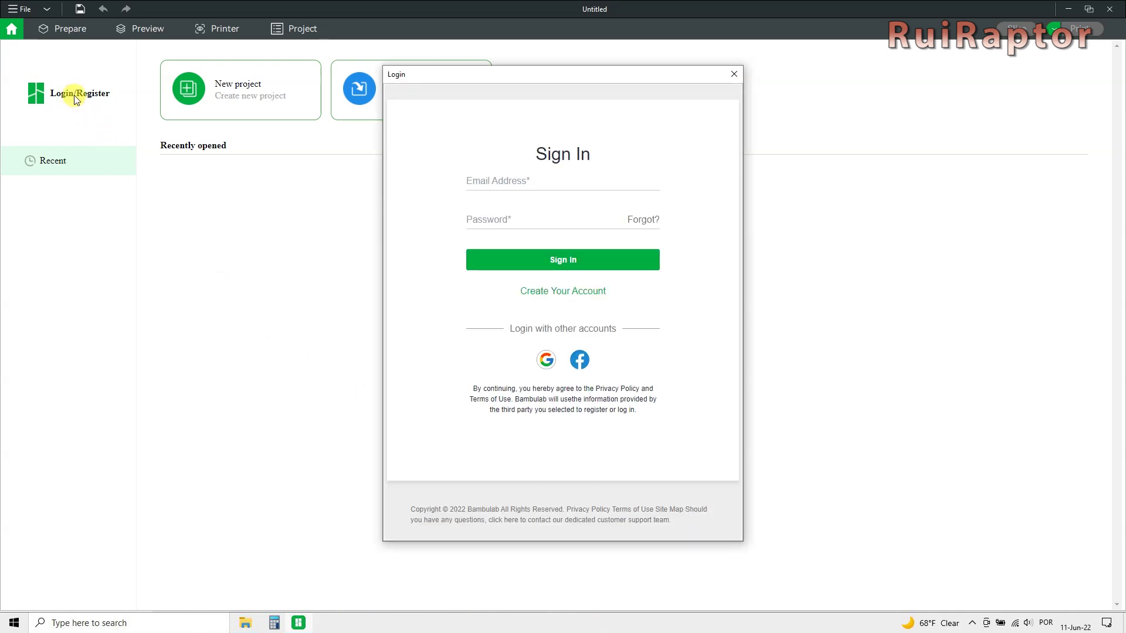
key(Tab)
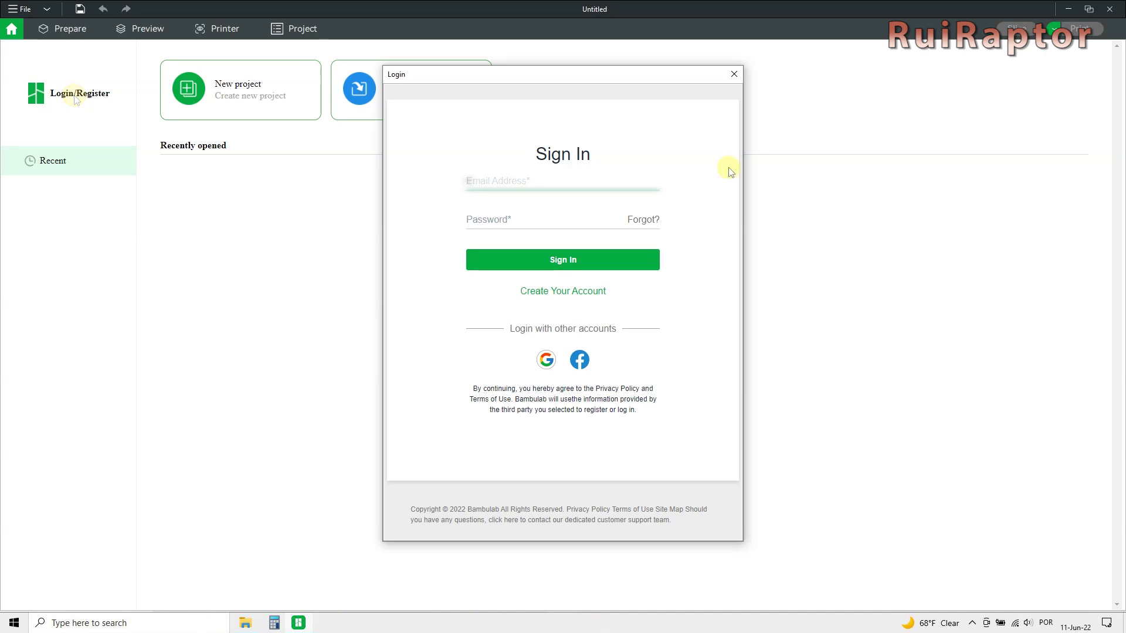
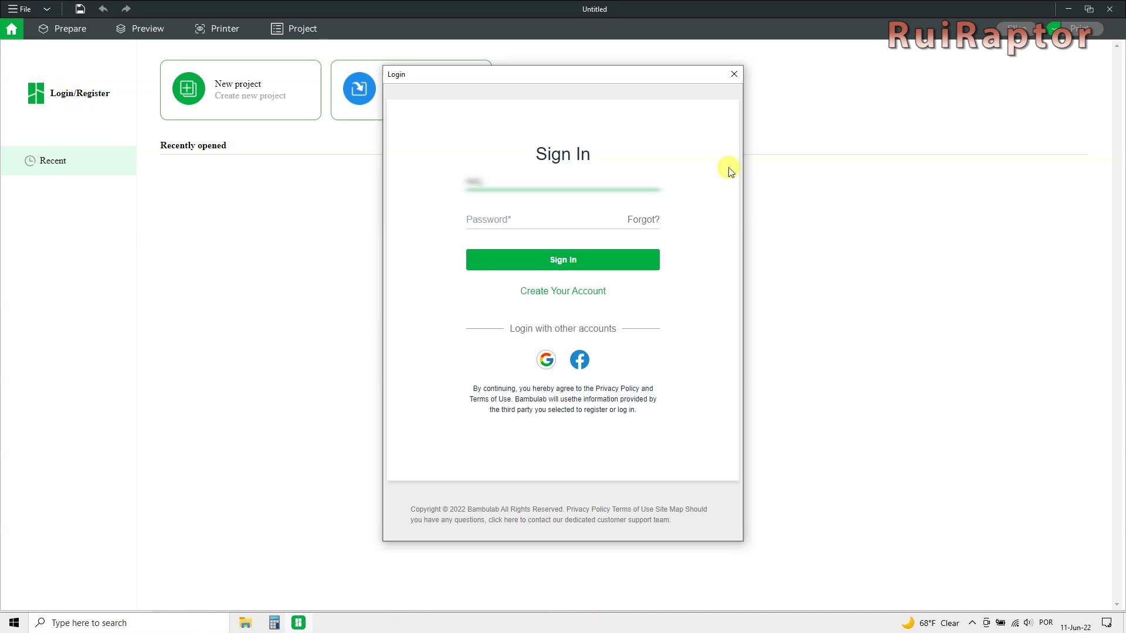
key(Tab)
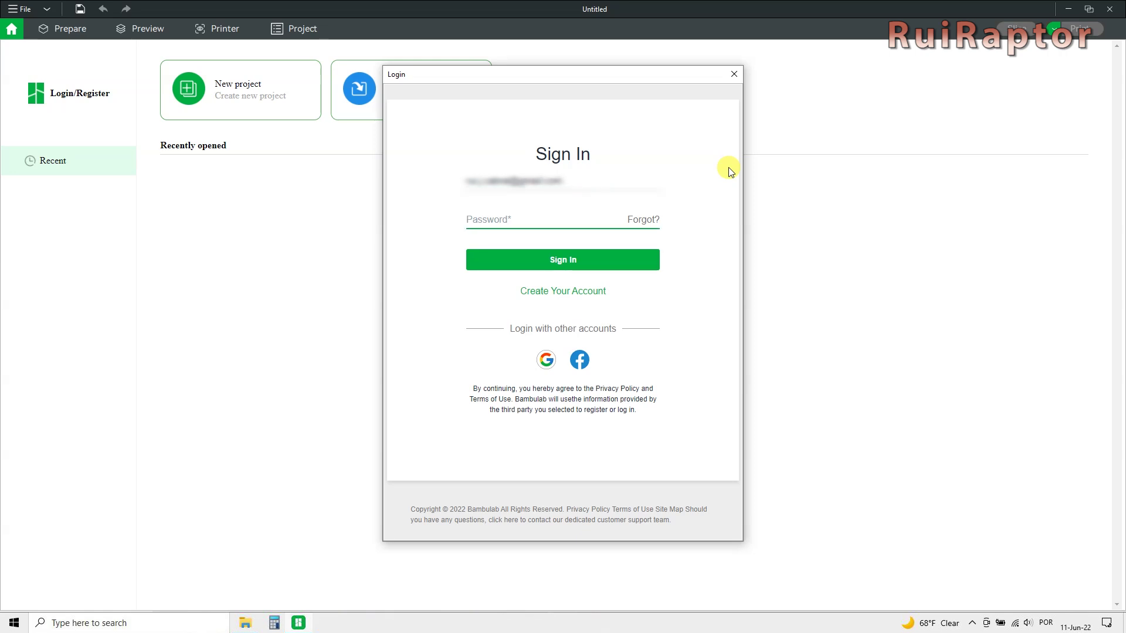
text(••••••)
click(583, 259)
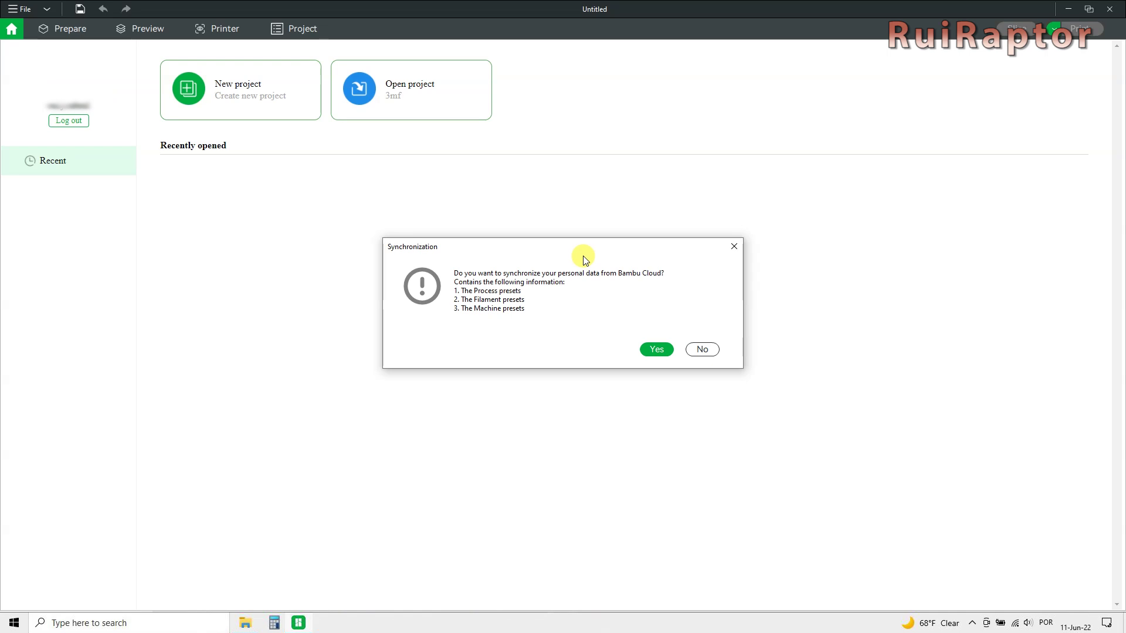
click(654, 352)
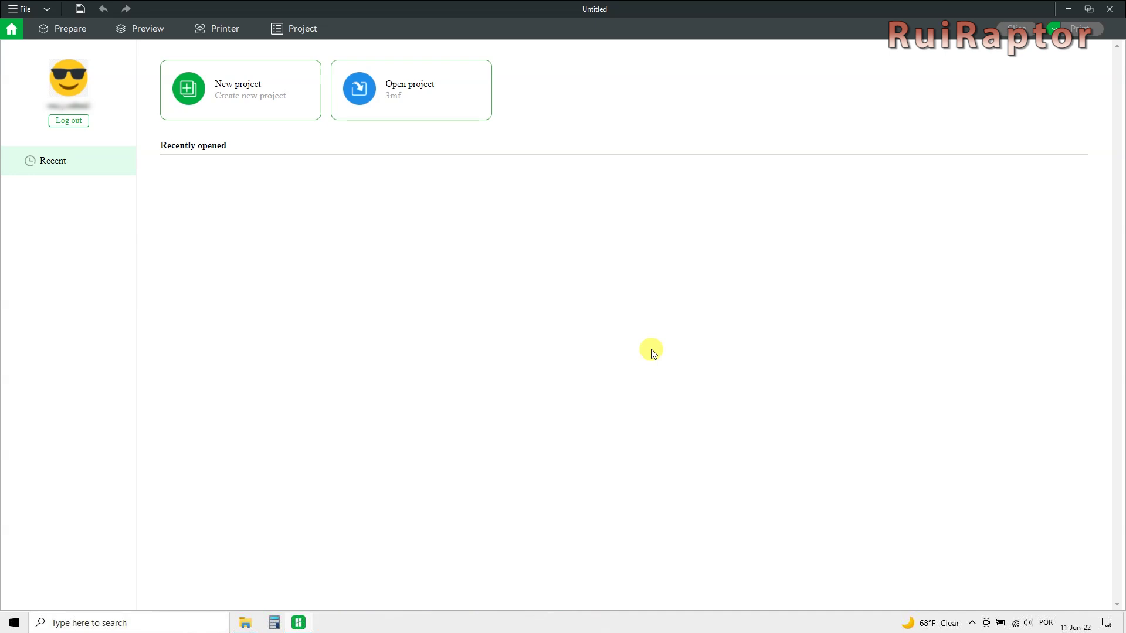
Open the Prepare workspace, orbit the build plate and look through the File menu commands.
click(71, 27)
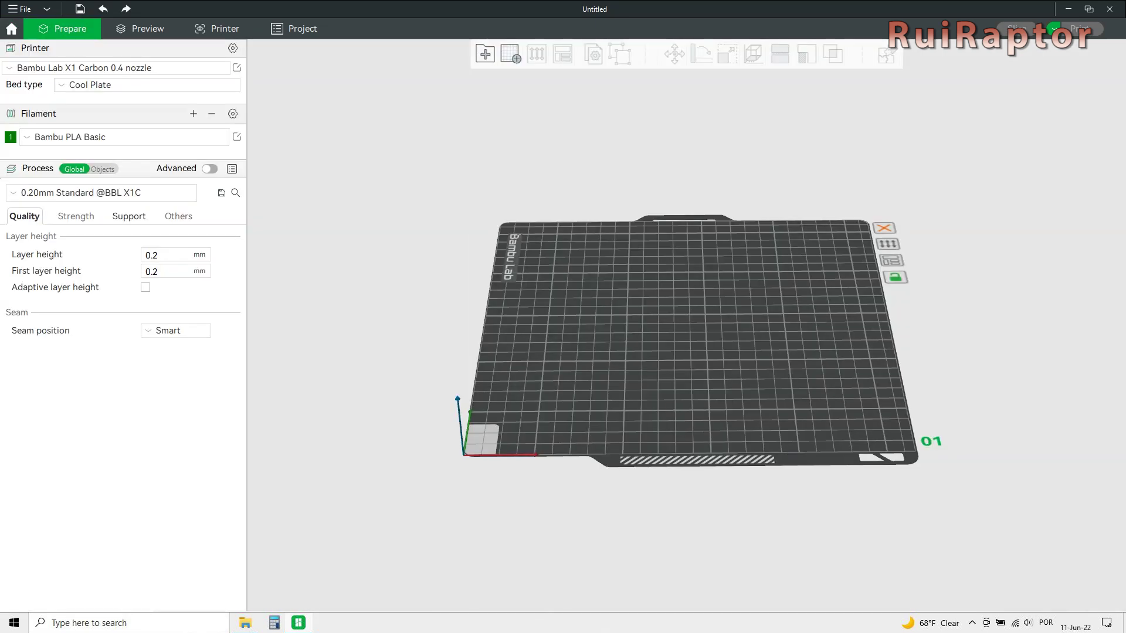
mouse_move(691, 392)
mouse_down()
mouse_move(696, 406)
mouse_move(715, 387)
mouse_move(682, 376)
mouse_move(682, 398)
mouse_move(689, 390)
mouse_up()
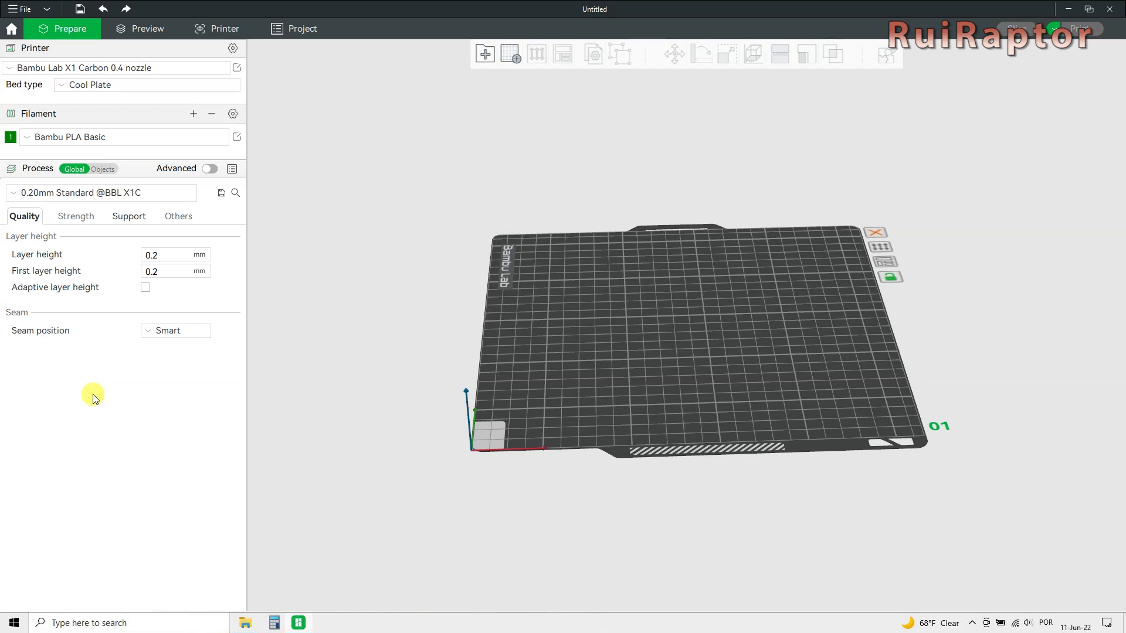
click(19, 11)
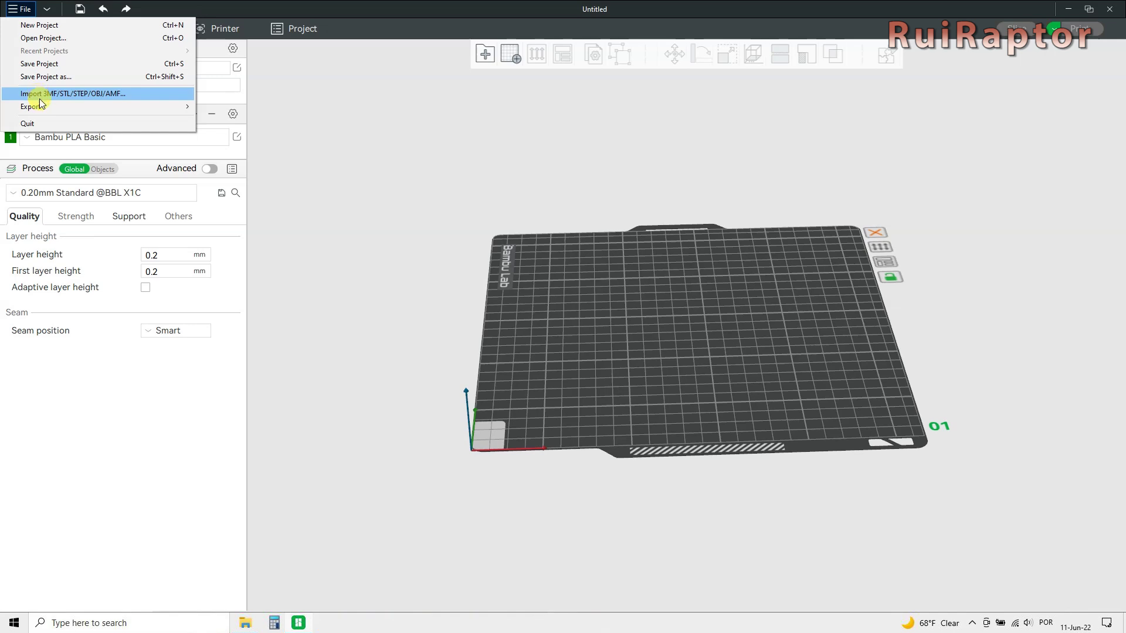
mouse_move(43, 108)
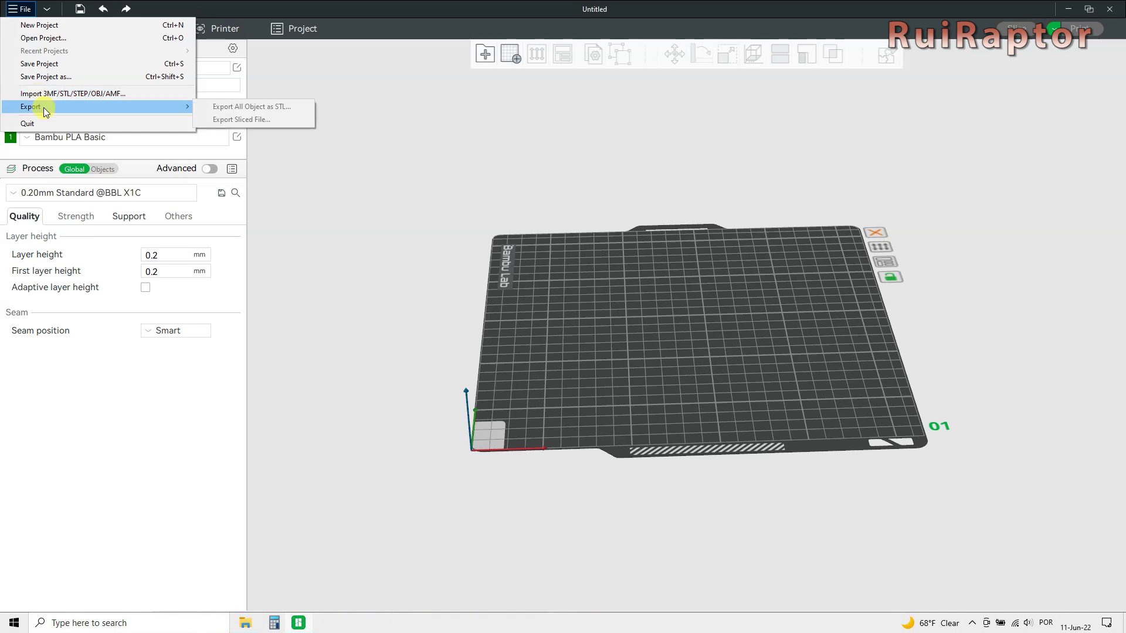
click(51, 12)
Switch the view to orthogonal projection, orbit the plate edge-on, then return to perspective.
click(51, 12)
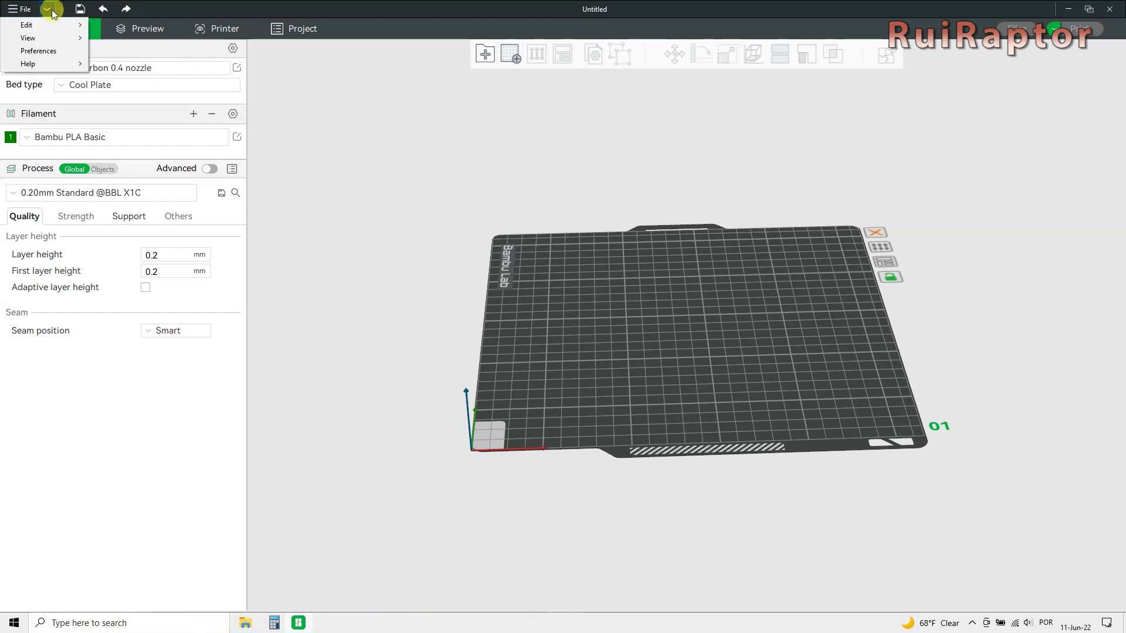
mouse_move(52, 25)
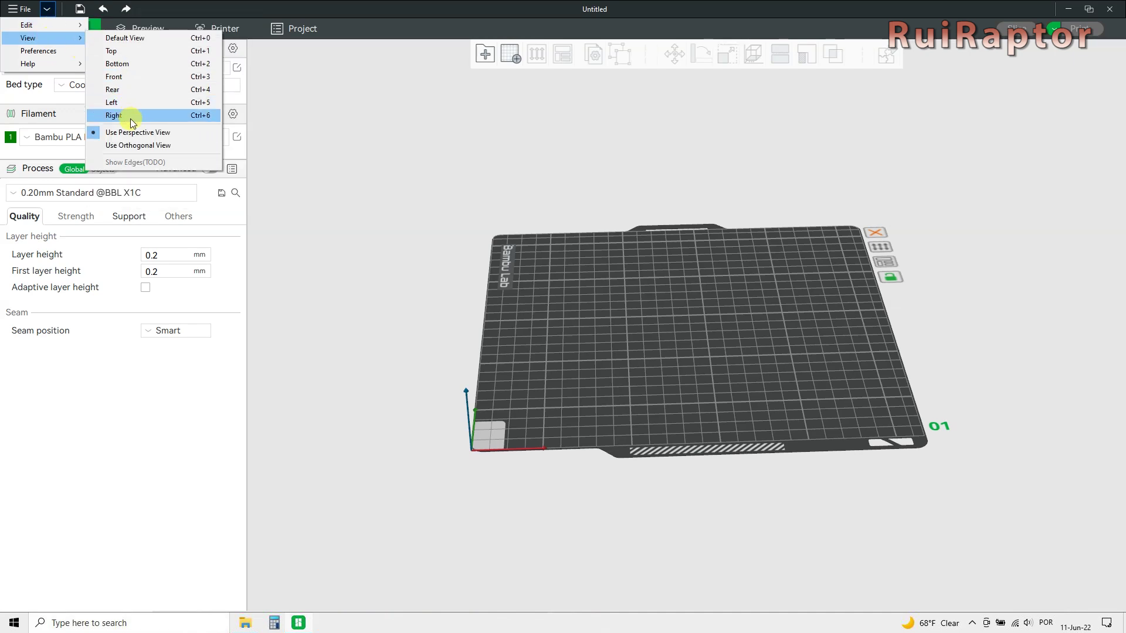
click(153, 146)
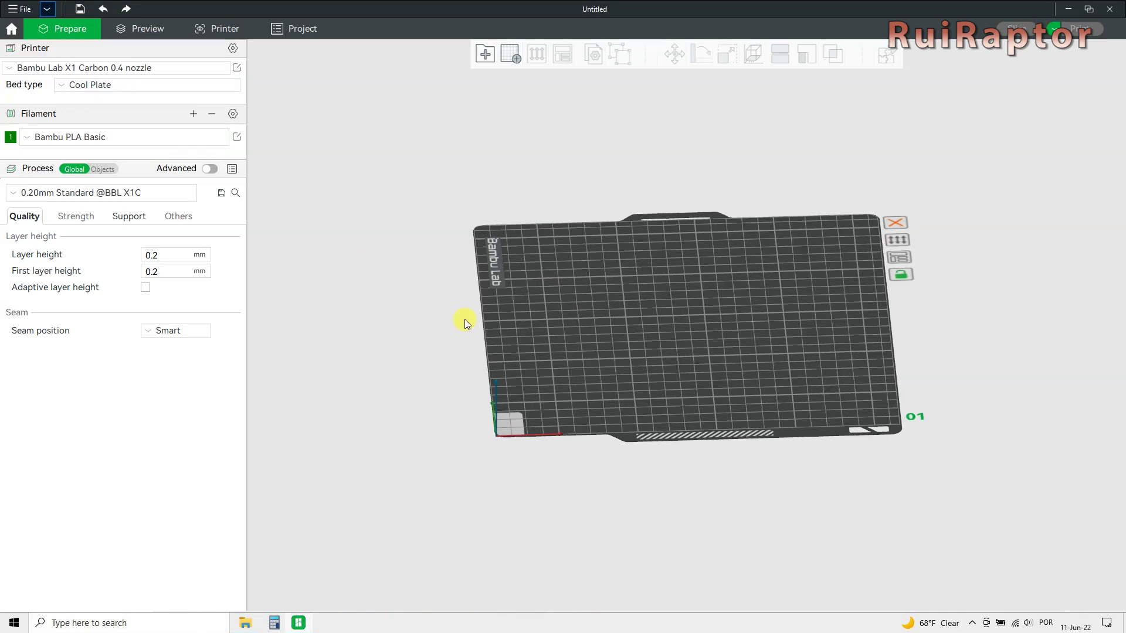
drag(464, 319, 576, 392)
click(47, 9)
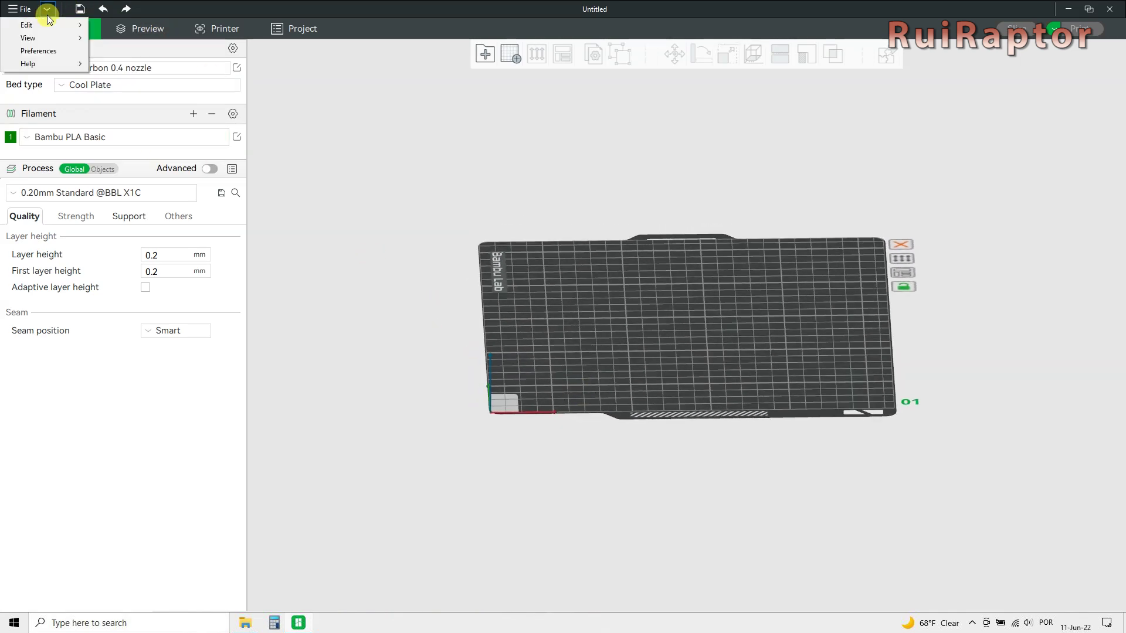
mouse_move(50, 42)
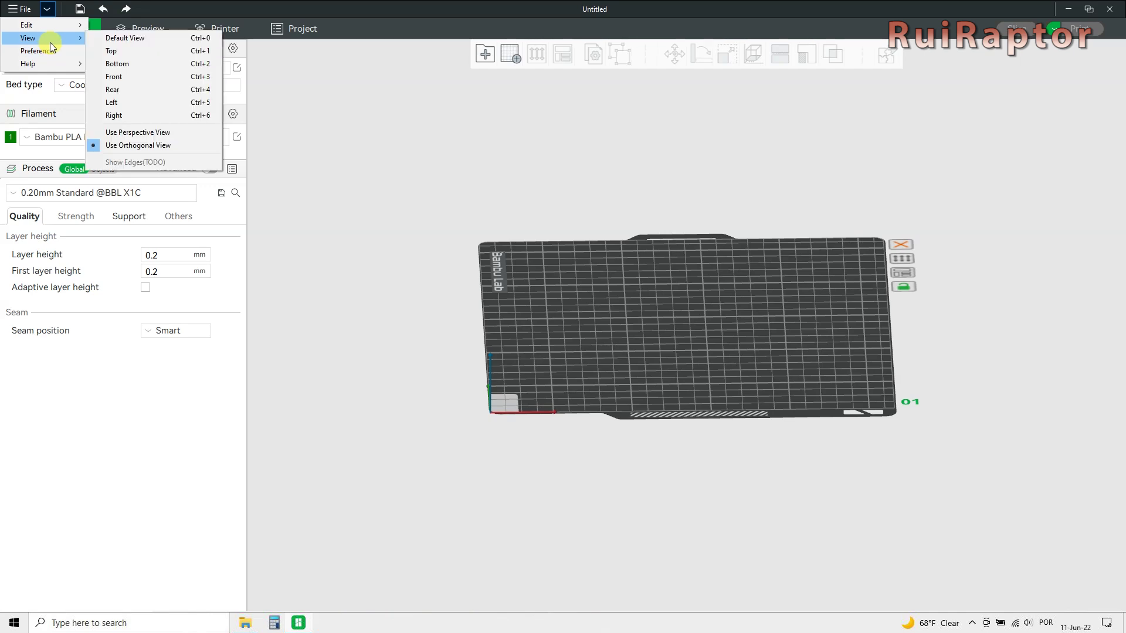
click(118, 132)
click(48, 9)
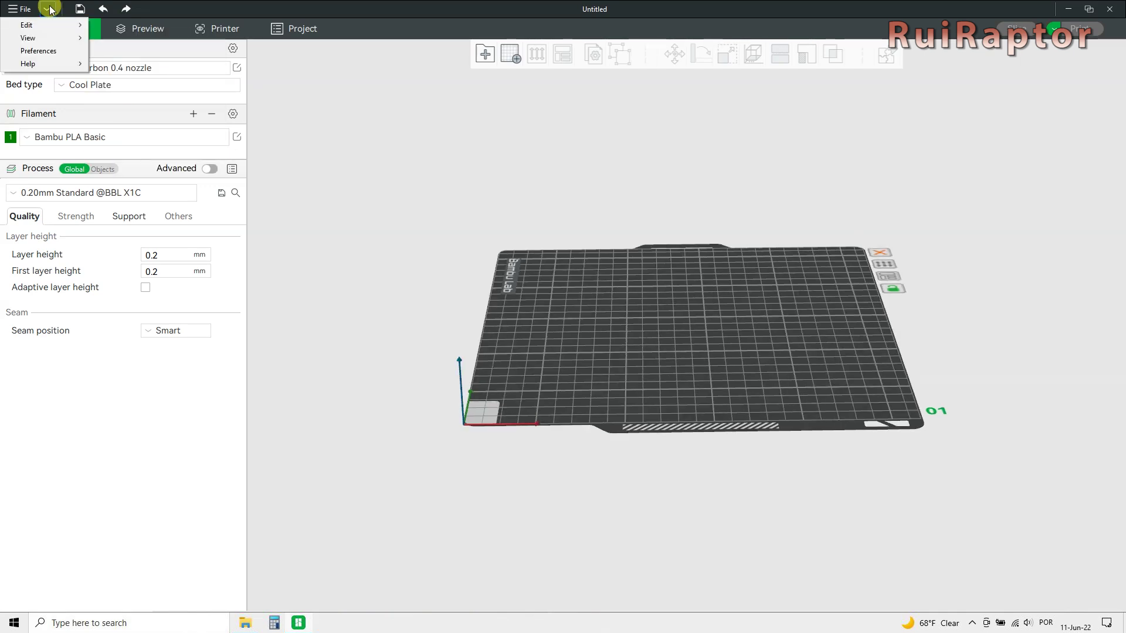
In Preferences, check the Language list without changing it, then view the GUI and Sync pages.
click(49, 51)
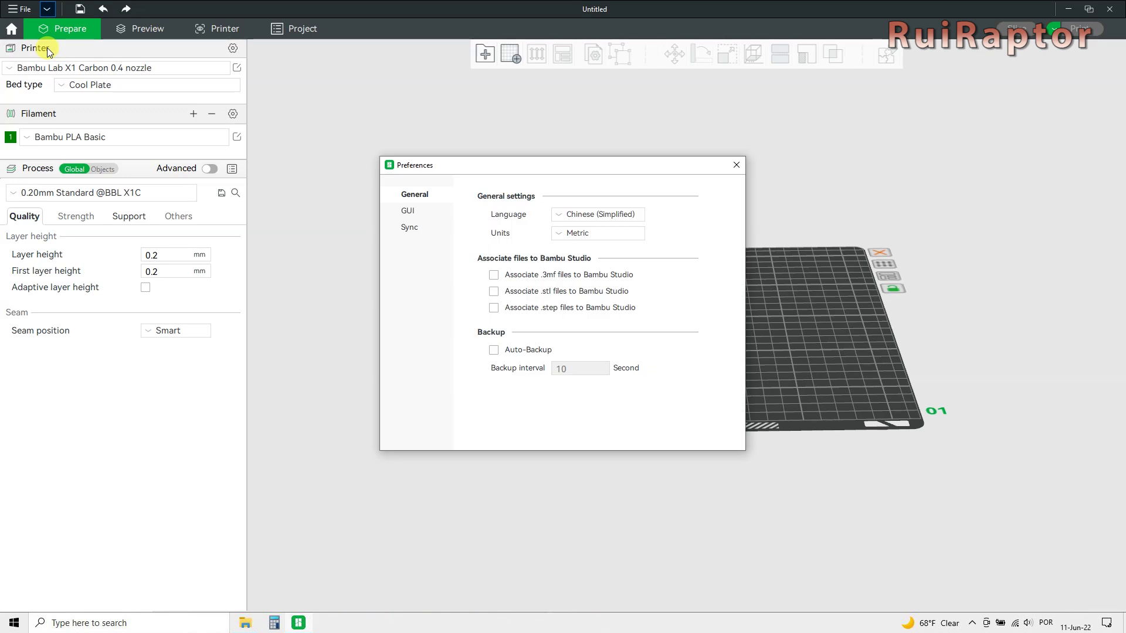
click(559, 218)
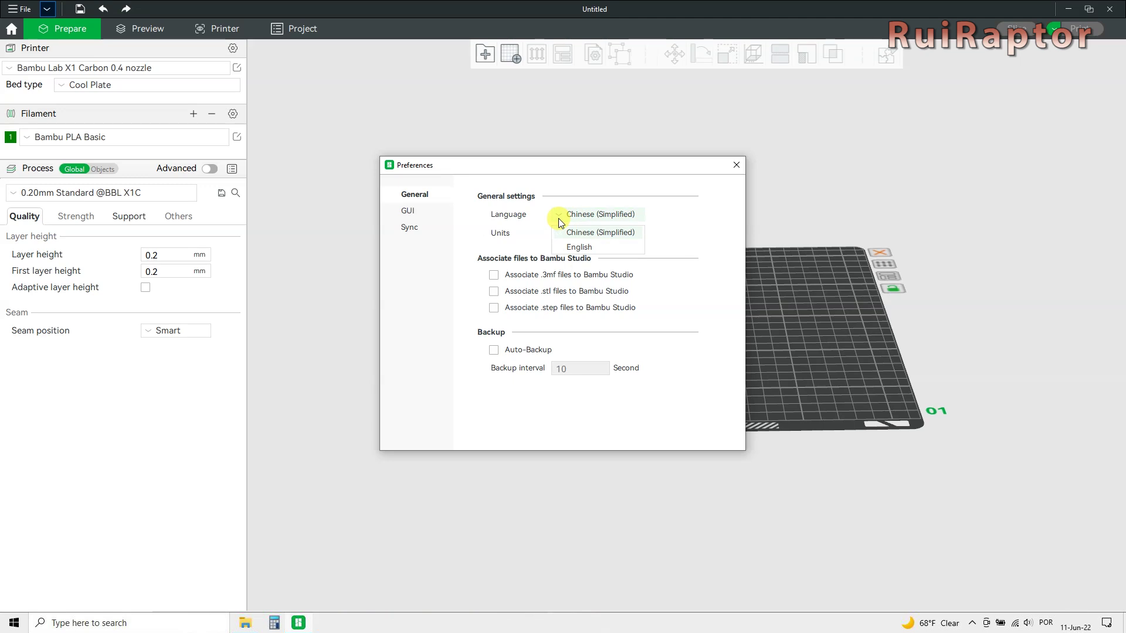
click(710, 222)
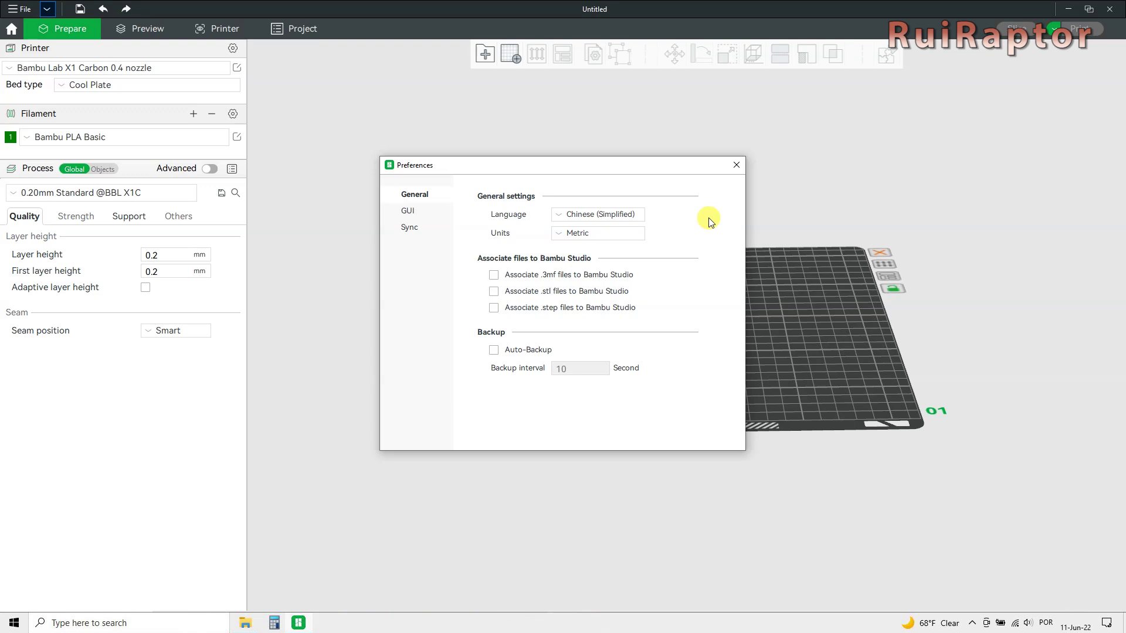
click(411, 211)
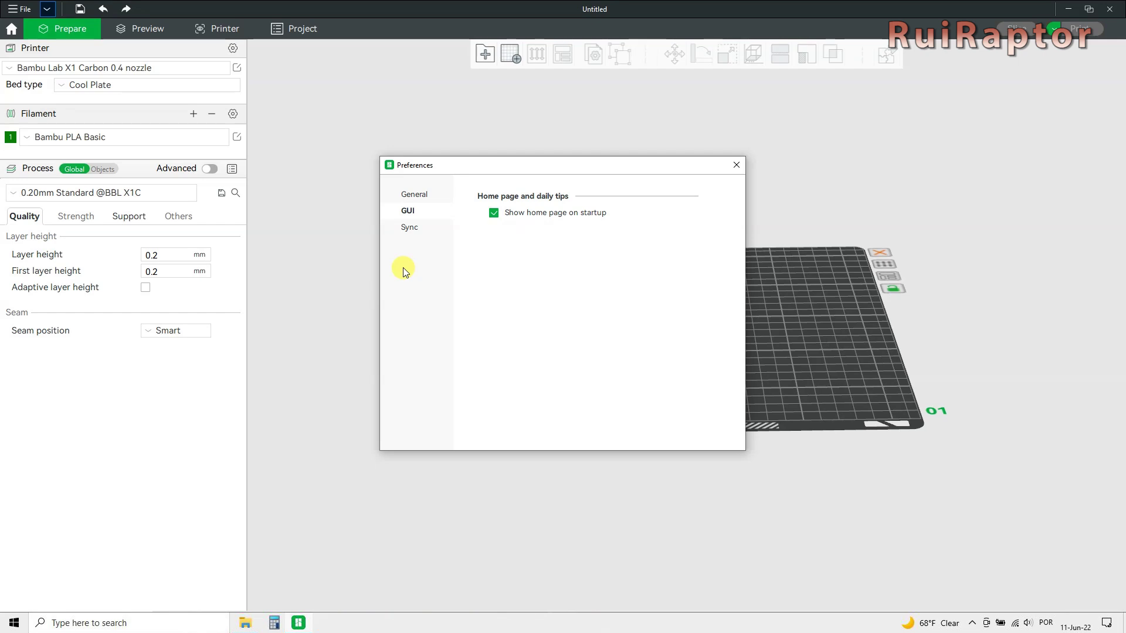
click(410, 227)
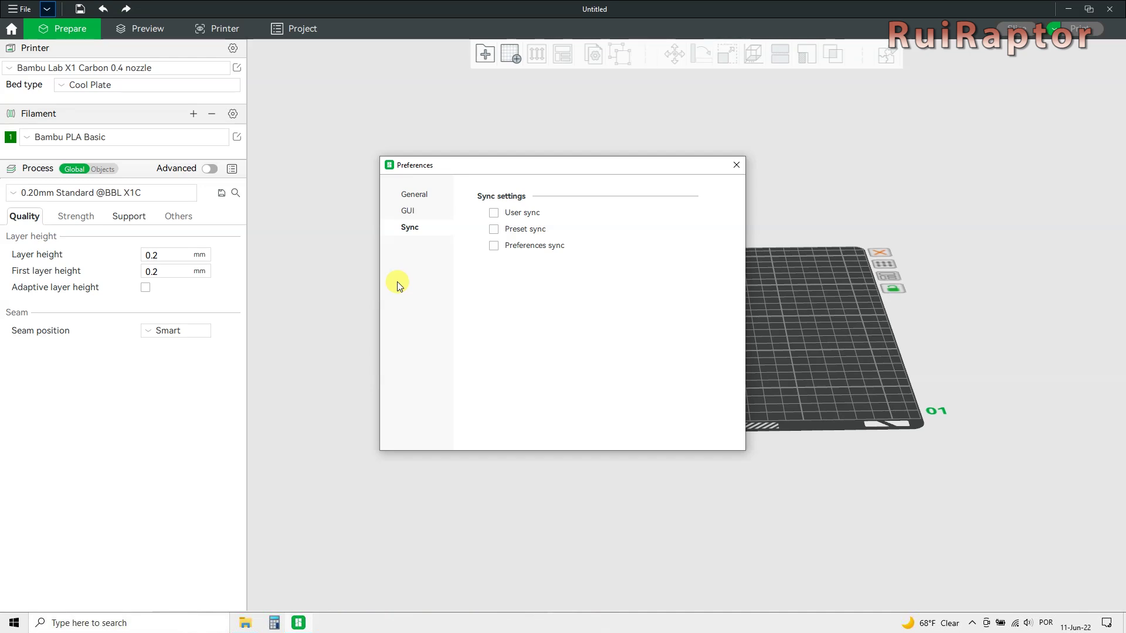
Close Preferences and look at the printer selection and preset lists without changing anything.
click(736, 165)
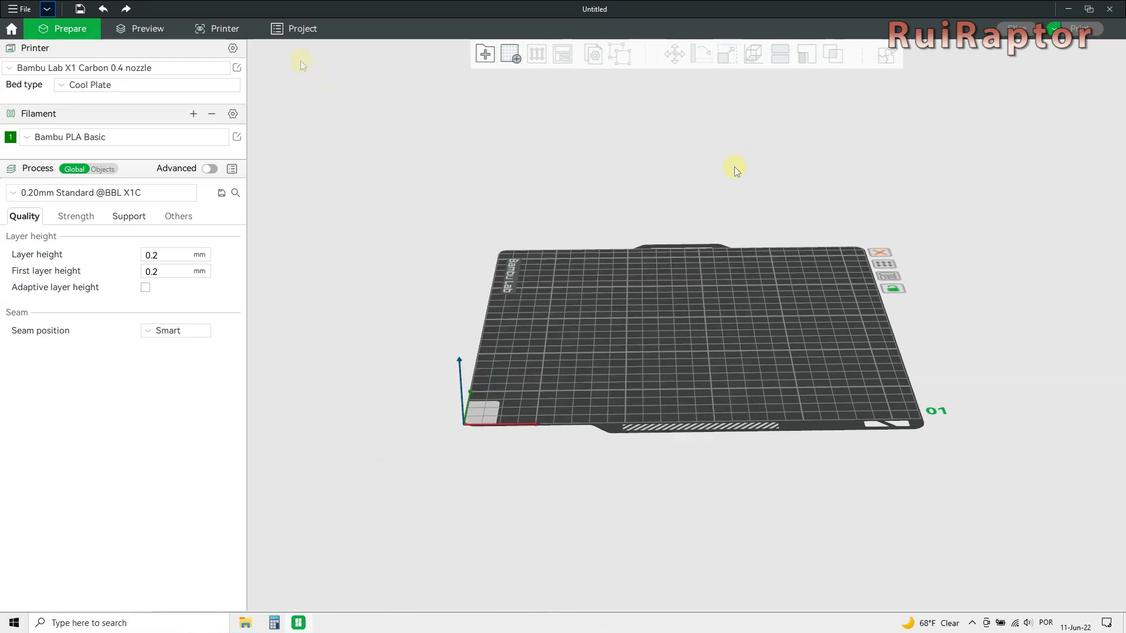
click(234, 49)
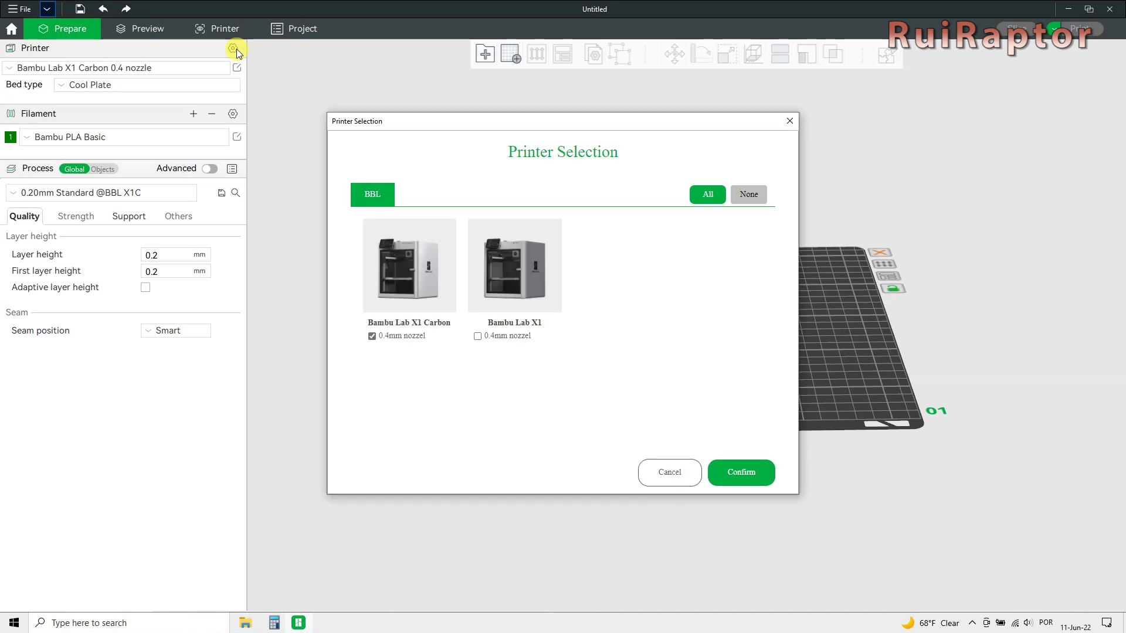
click(668, 474)
click(10, 69)
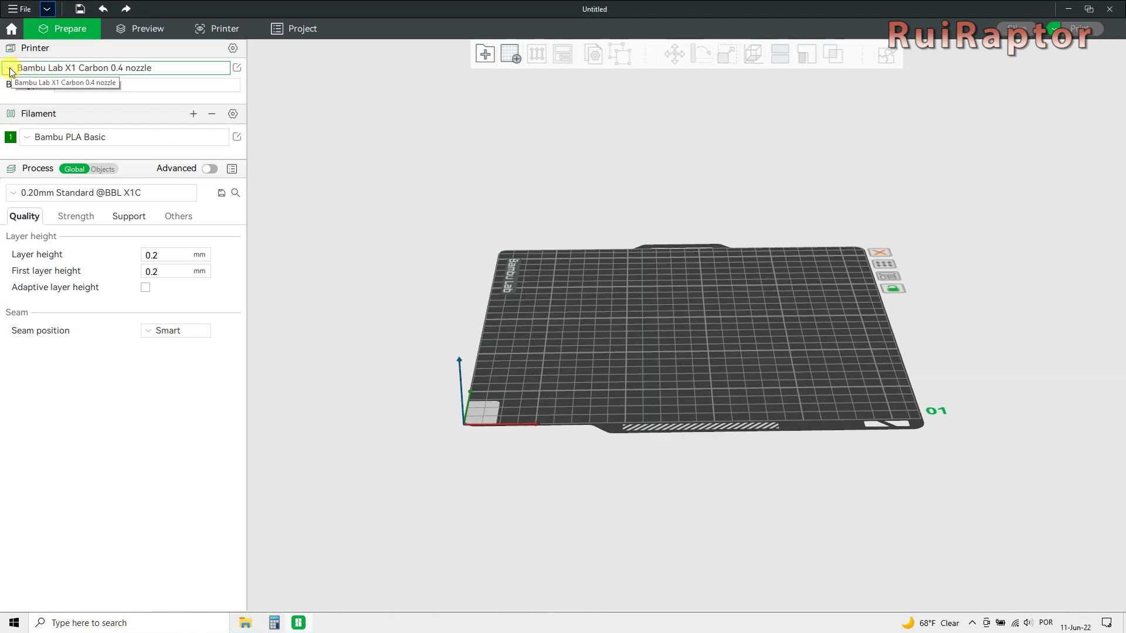
click(9, 68)
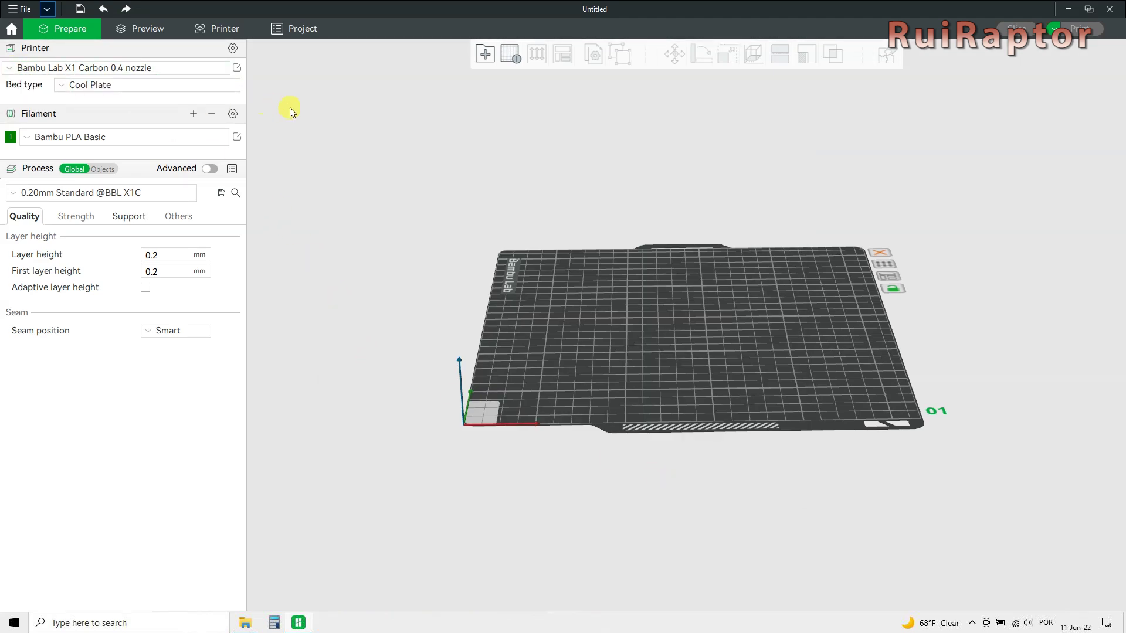
Open the X1 Carbon printer settings, browse Basic information and Motion ability, and enable Advanced mode.
click(238, 69)
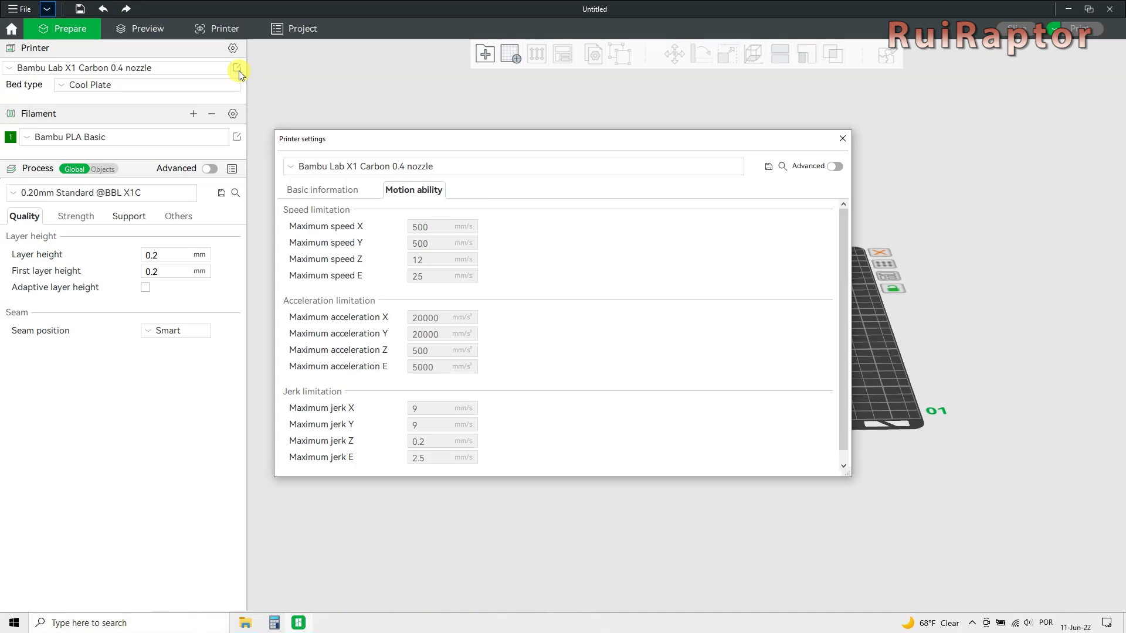
click(292, 166)
click(293, 166)
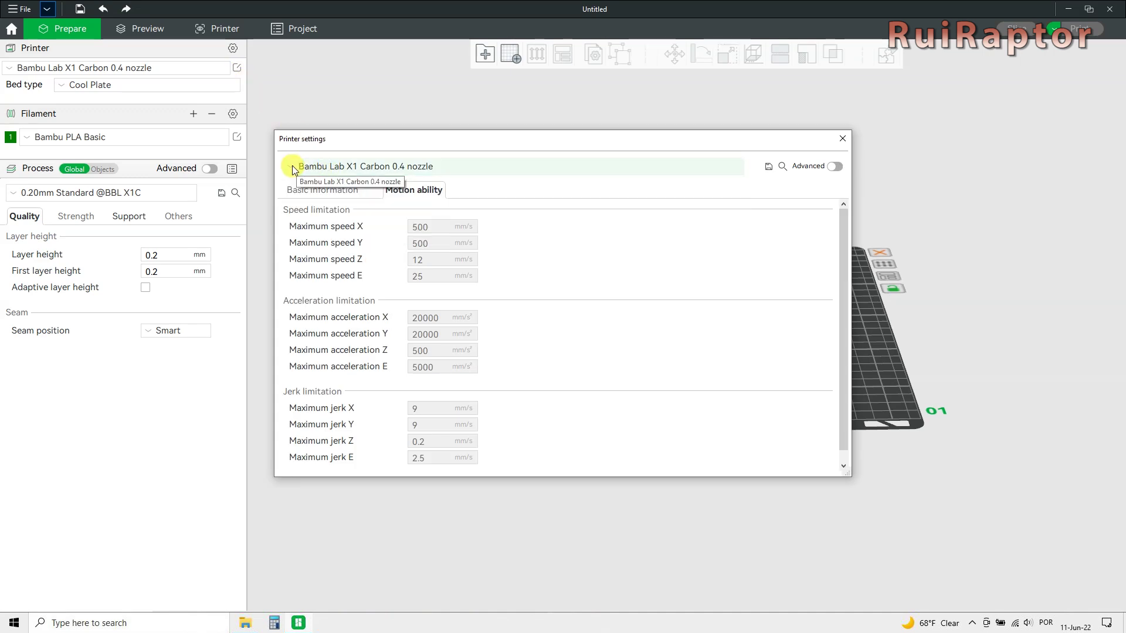
click(295, 191)
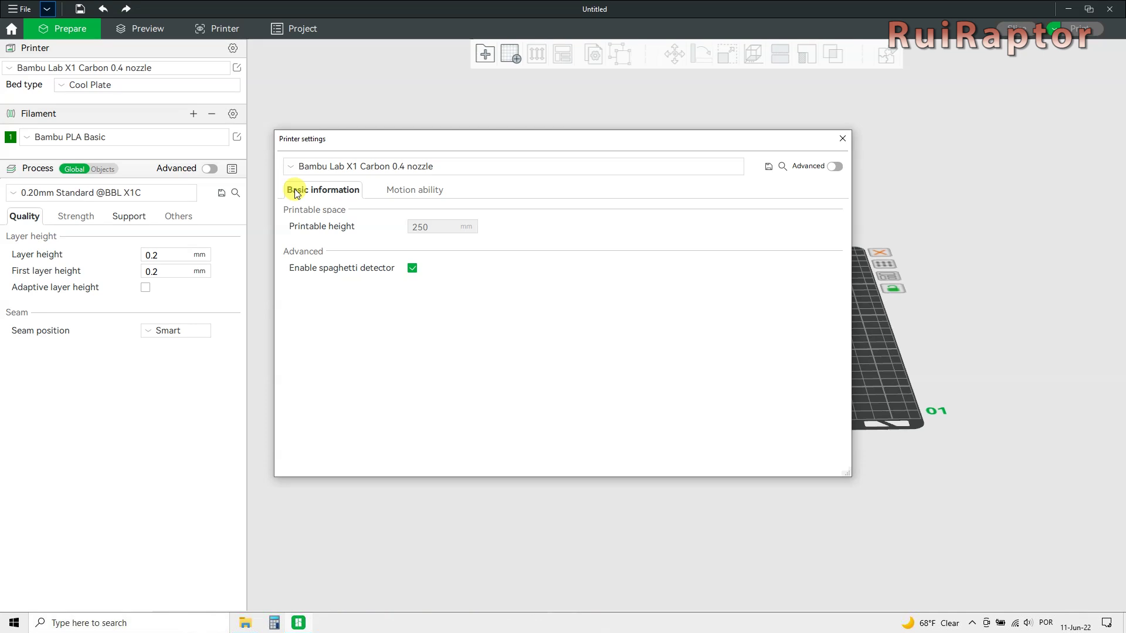
click(396, 189)
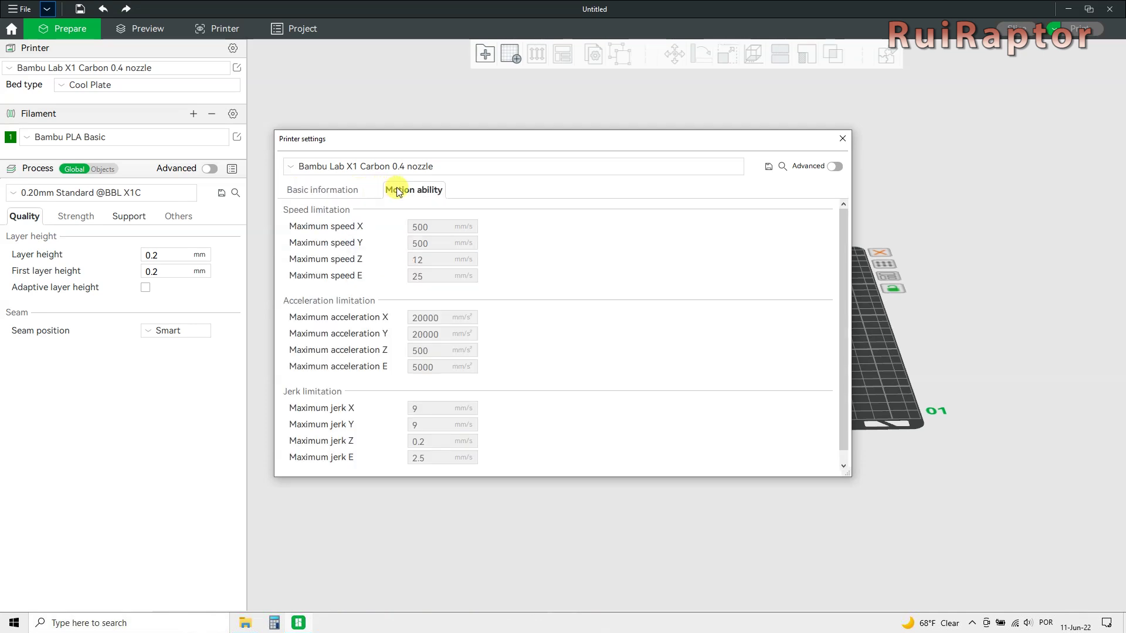
click(835, 166)
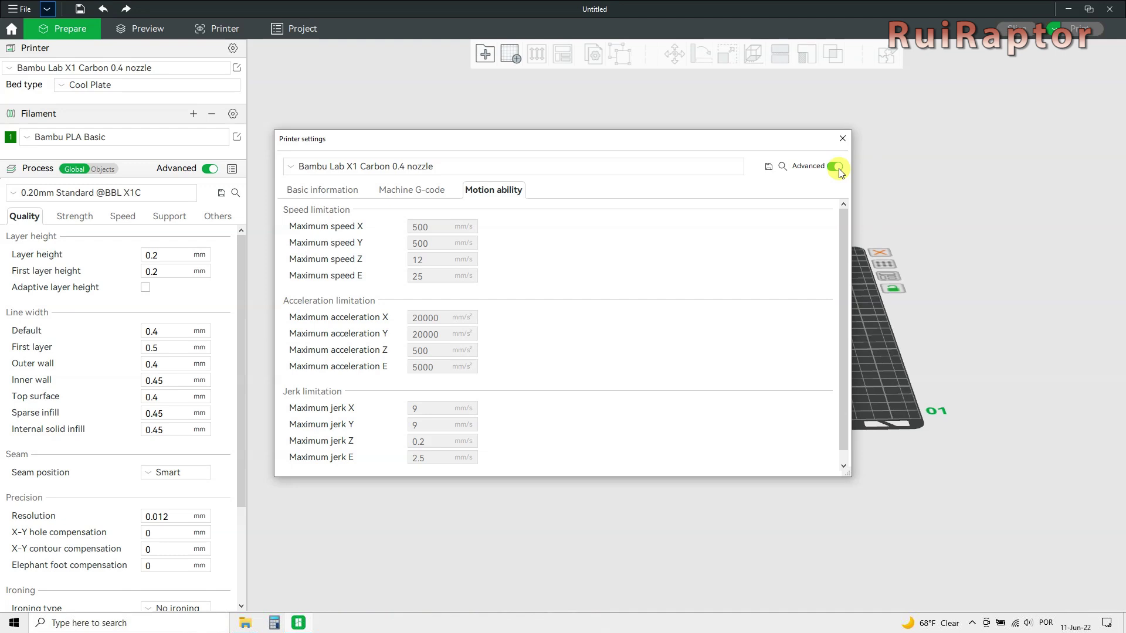
Review the printer's basic information, machine start/end G-code and motion limits.
click(332, 191)
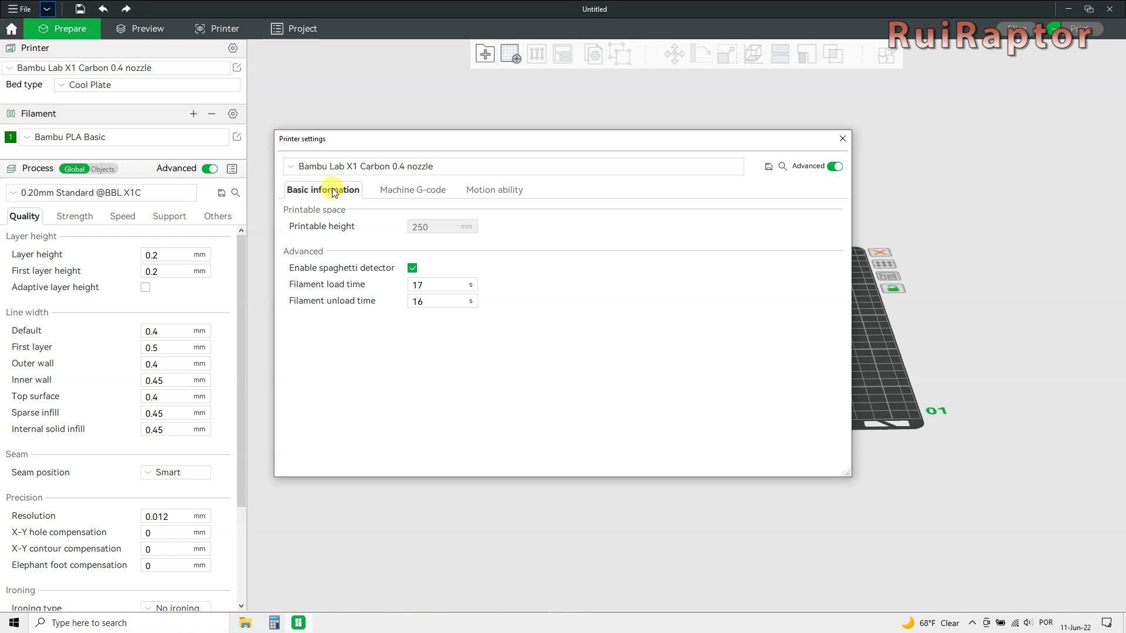
click(401, 191)
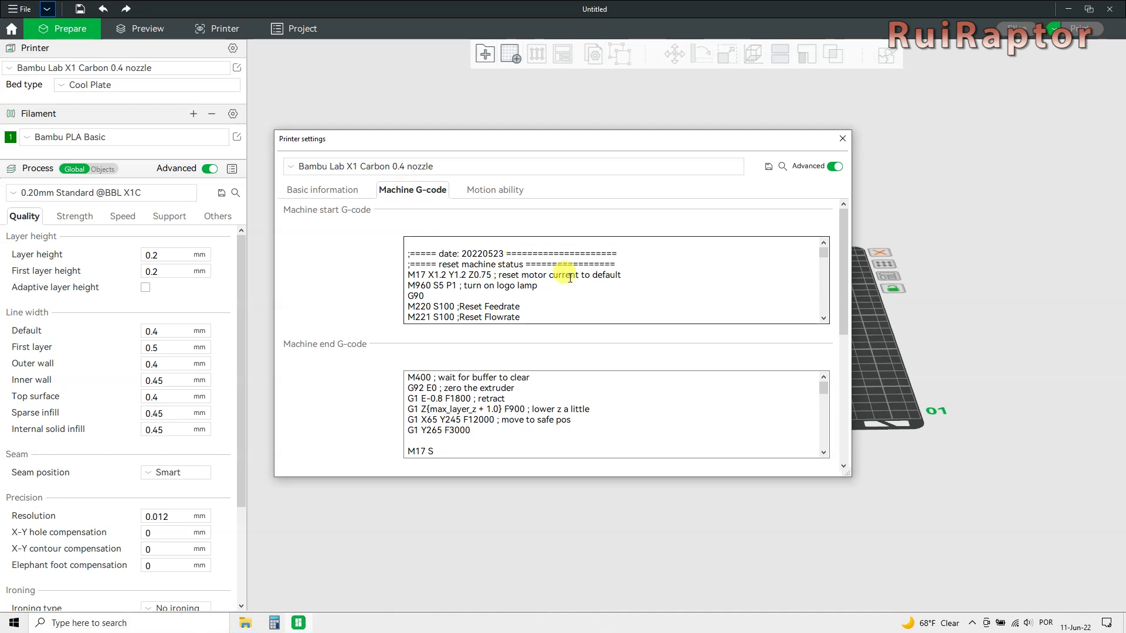
scroll(645, 286, down, 10)
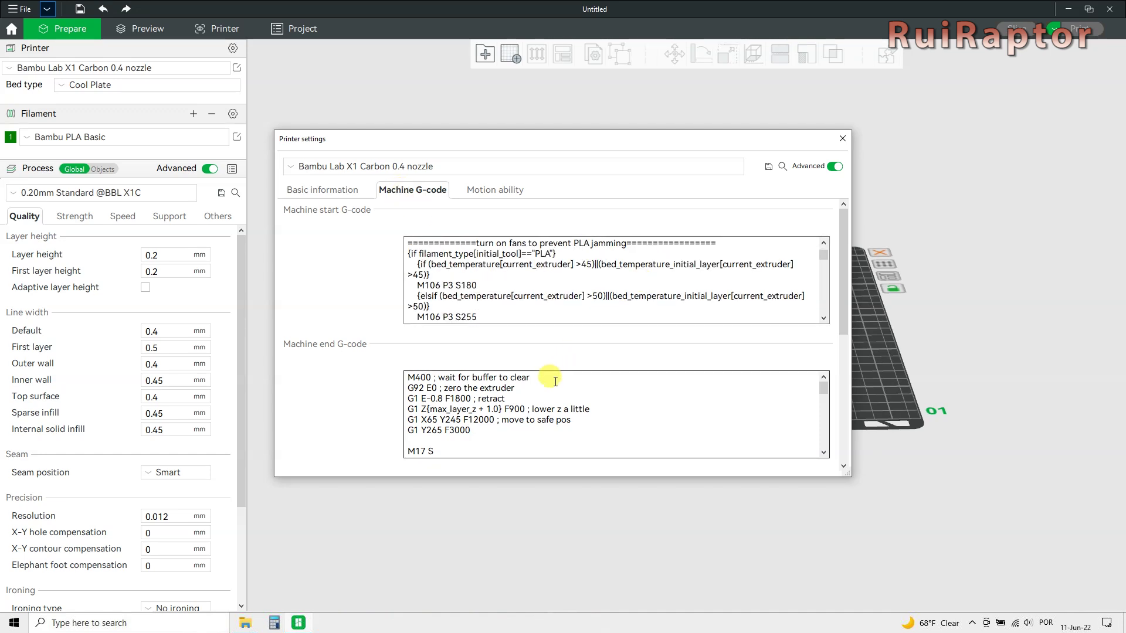
scroll(555, 391, down, 7)
scroll(556, 391, down, 5)
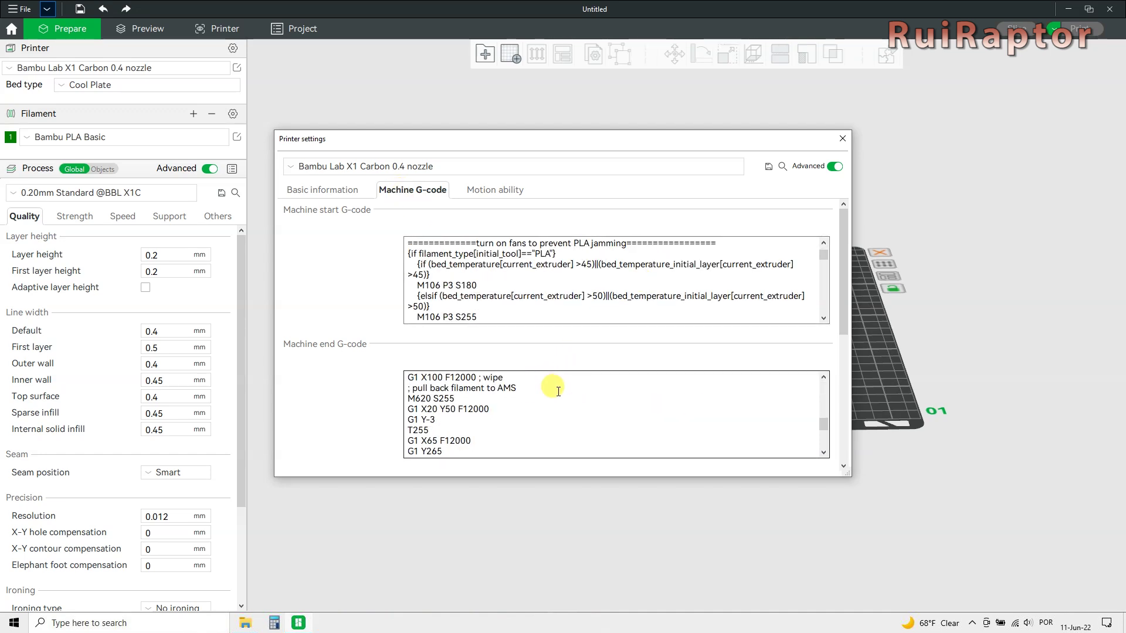
click(509, 191)
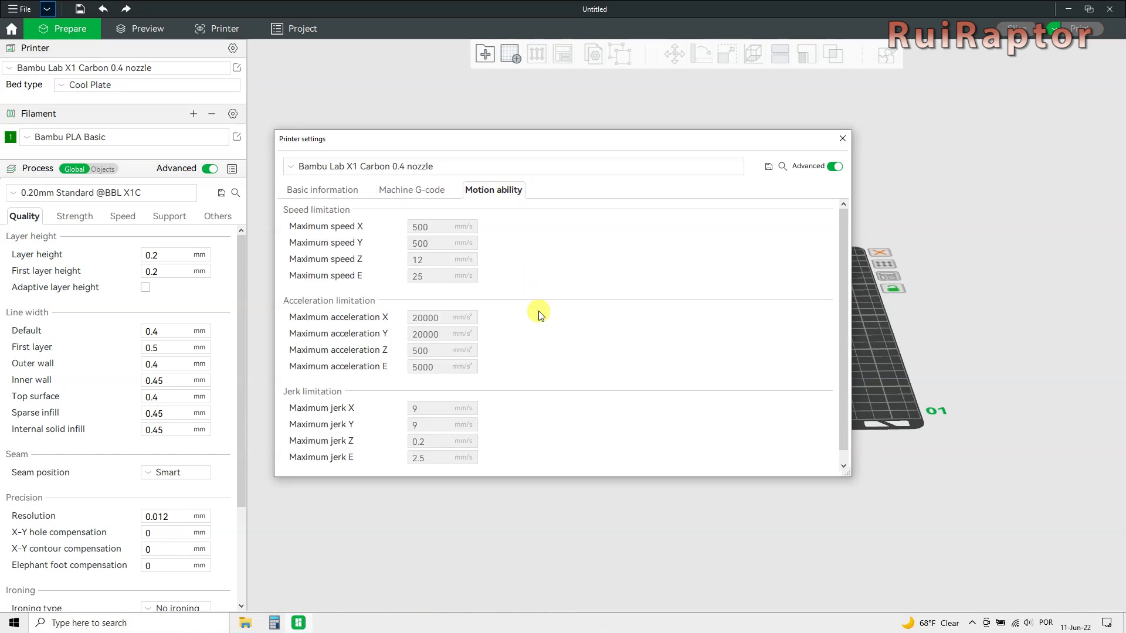
scroll(538, 315, down, 1)
scroll(539, 315, up, 1)
click(842, 138)
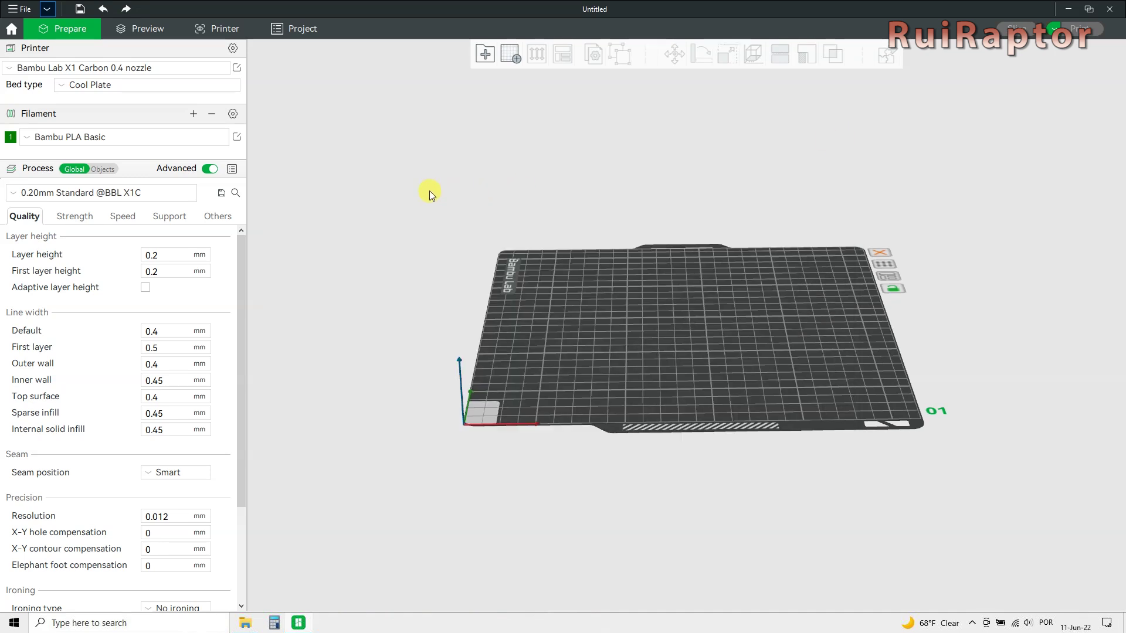
click(66, 87)
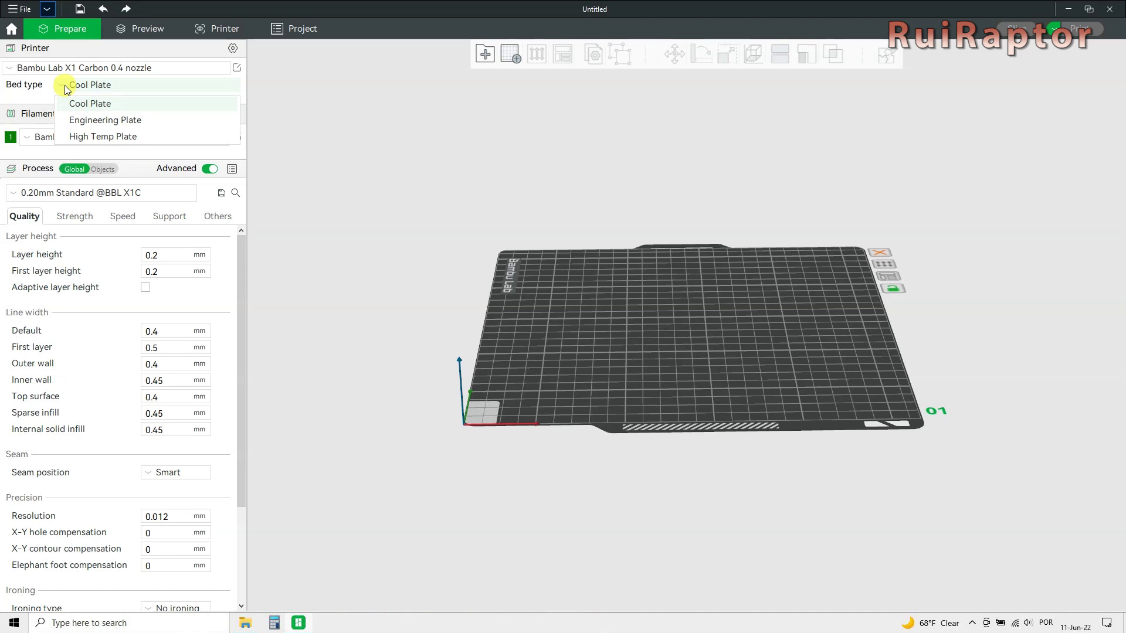
click(291, 131)
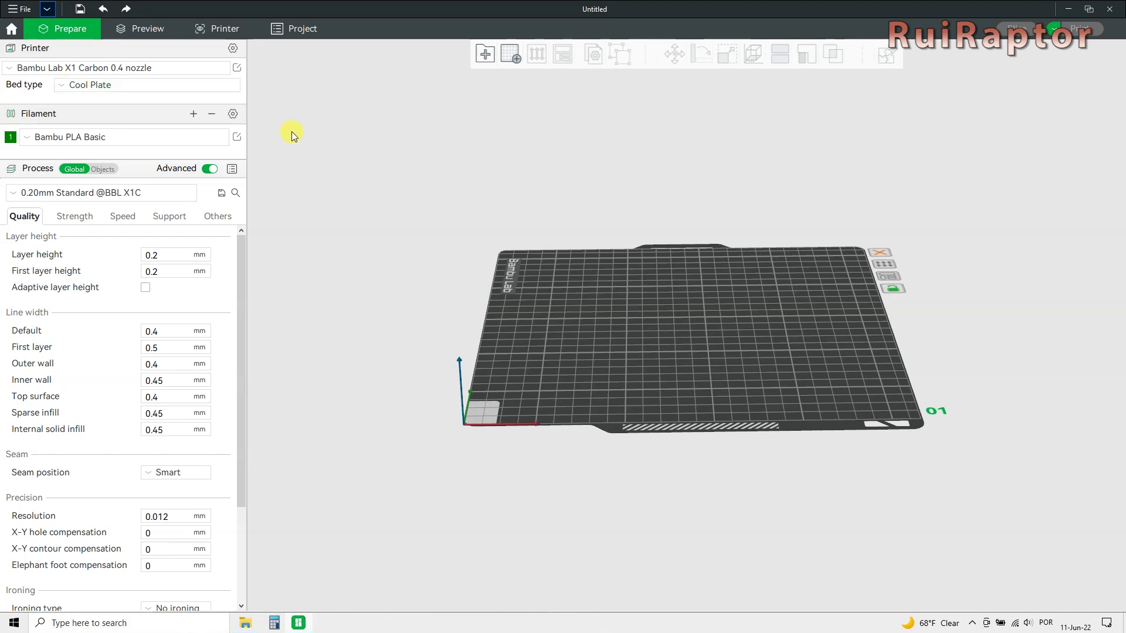
click(237, 115)
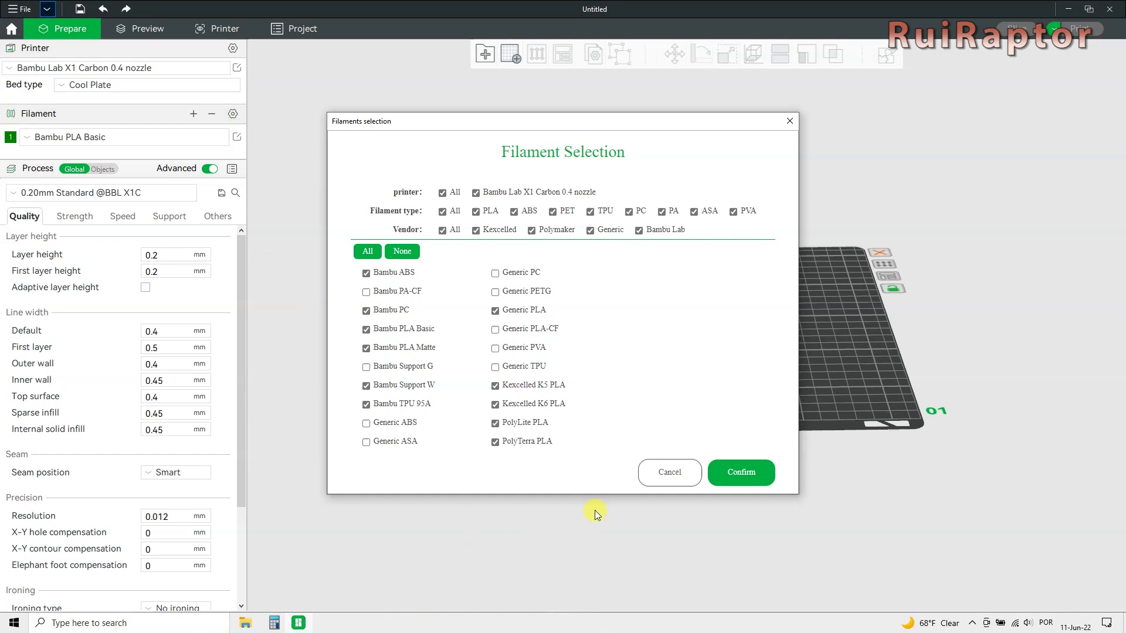
click(651, 473)
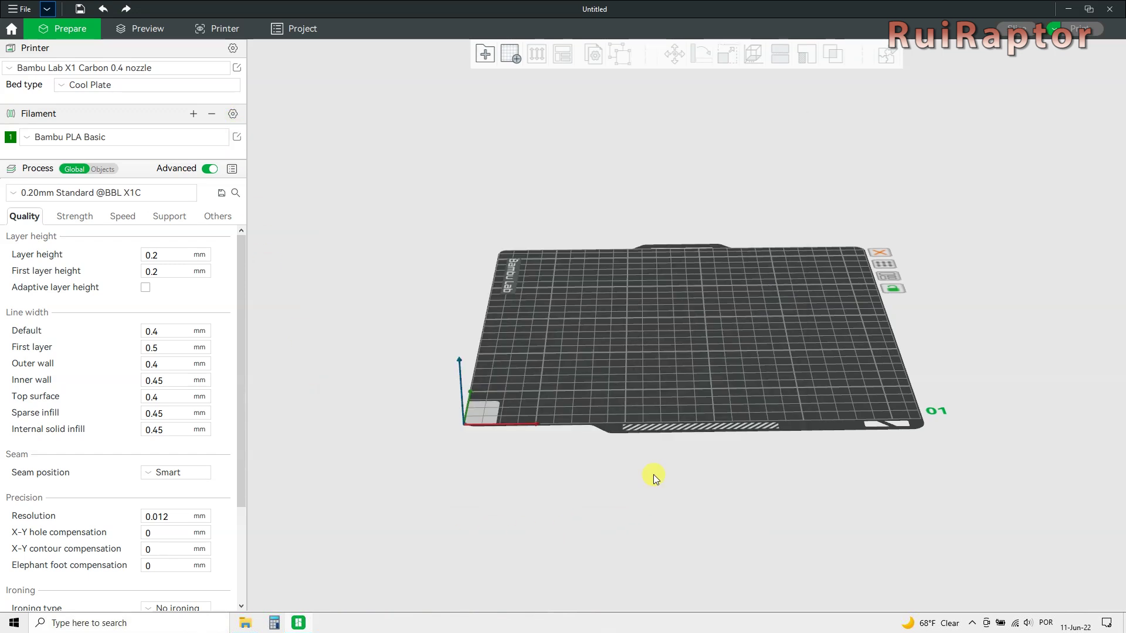
click(28, 139)
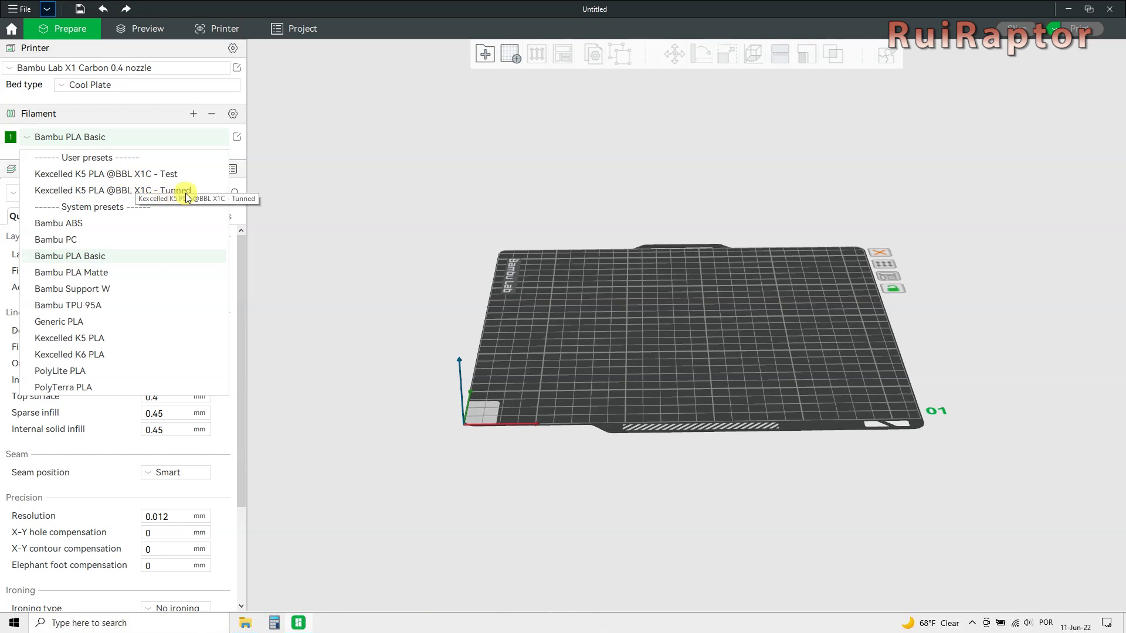
click(103, 190)
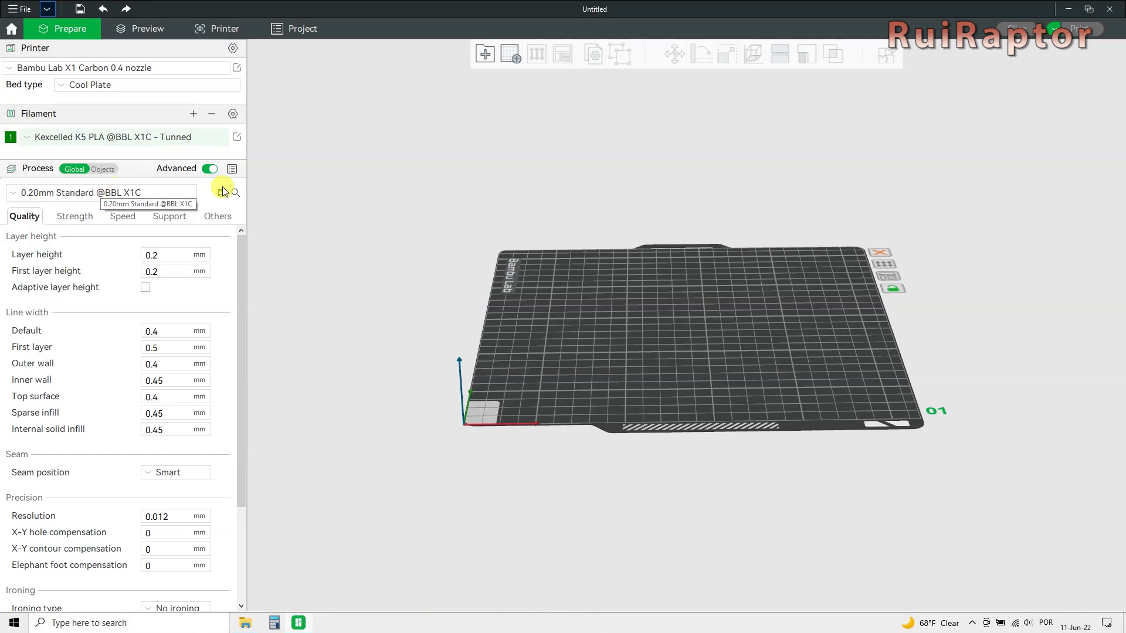
Review the Kexcelled K5 PLA preset's temperatures, cooling and retraction settings.
click(237, 137)
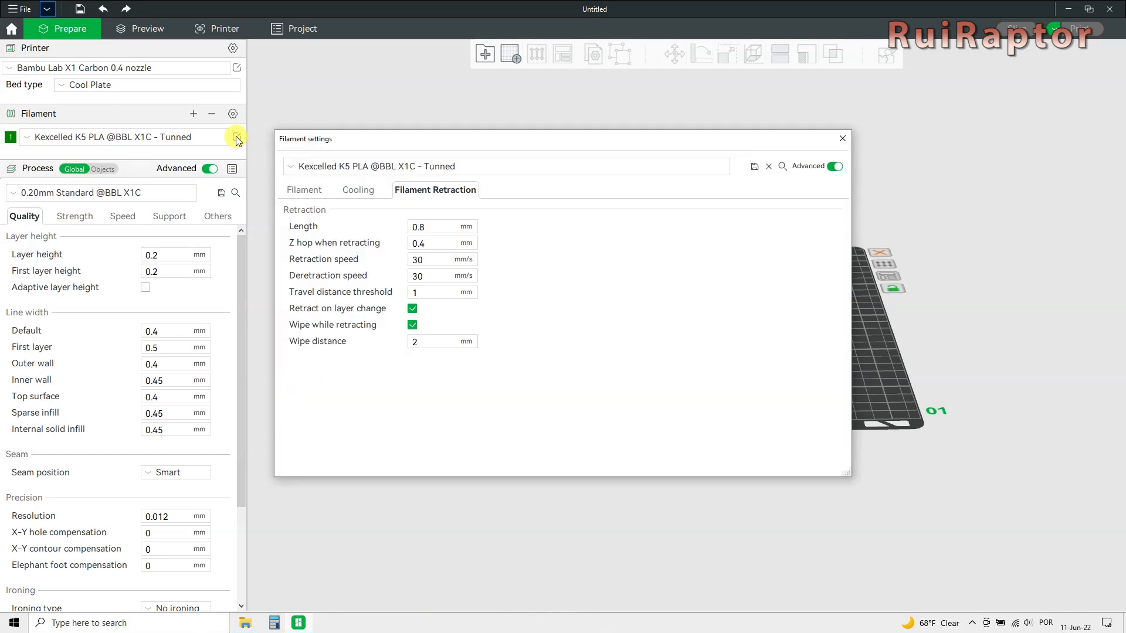
click(302, 190)
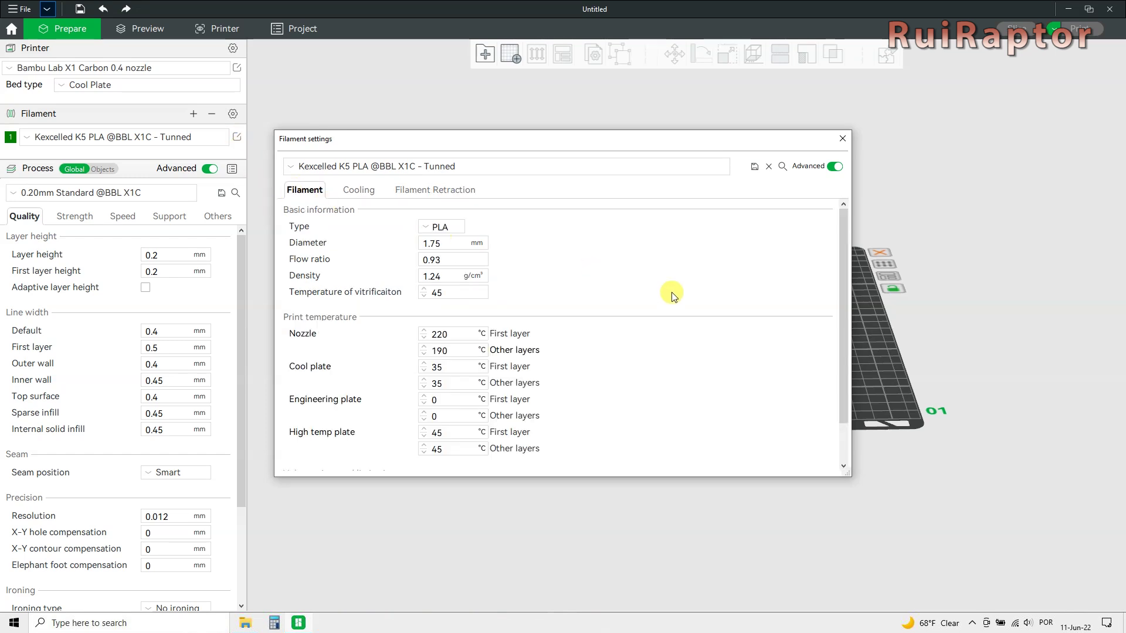
scroll(681, 311, down, 2)
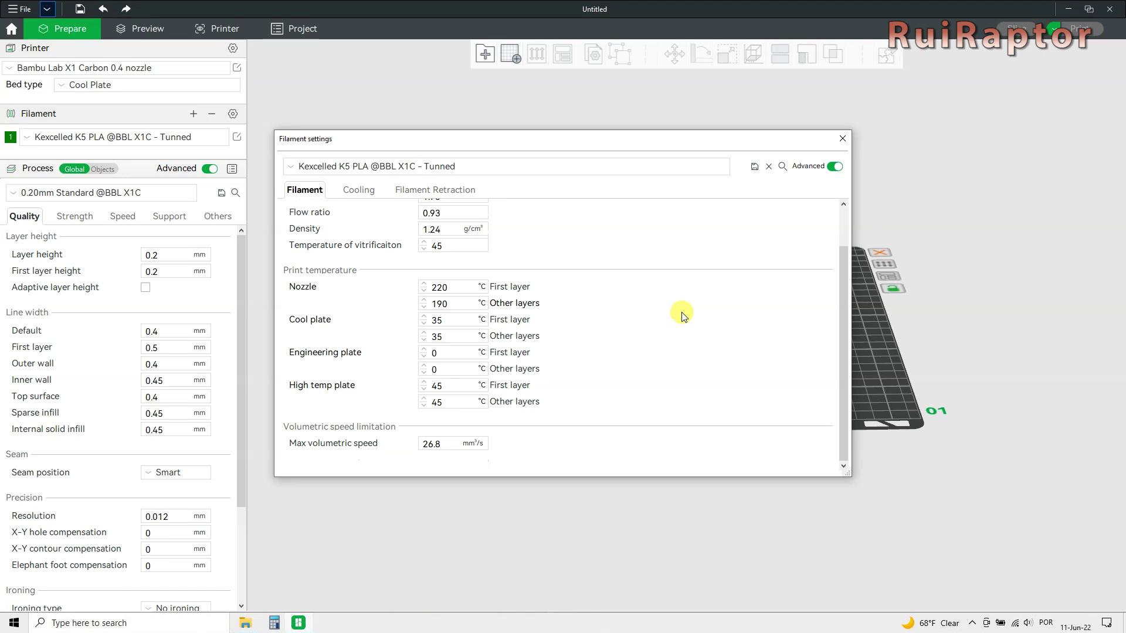
click(375, 192)
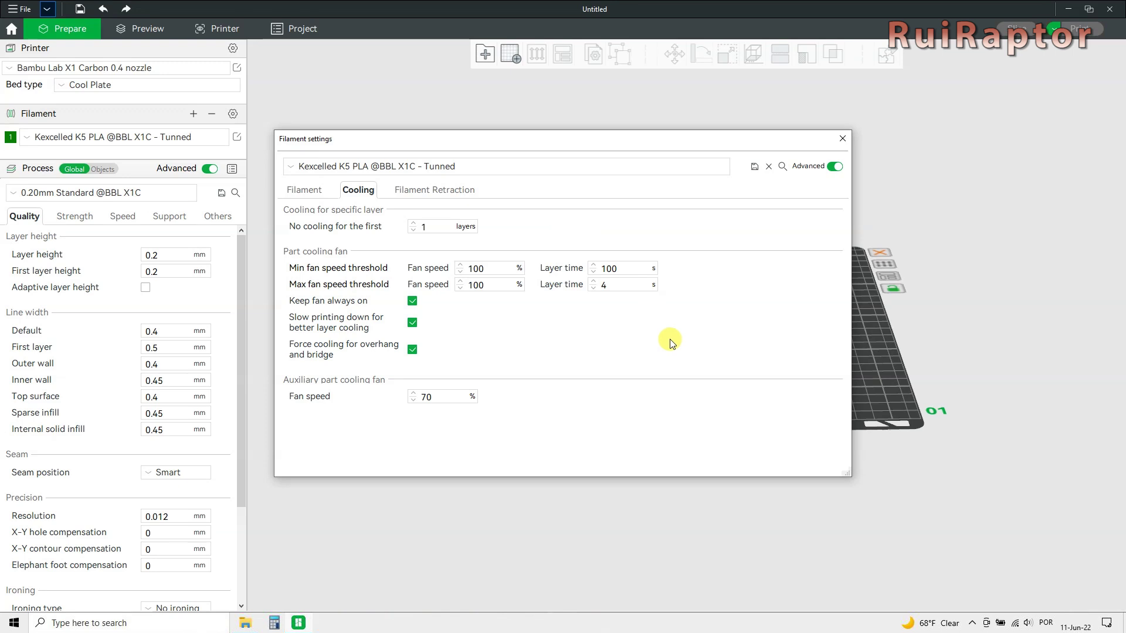
click(427, 194)
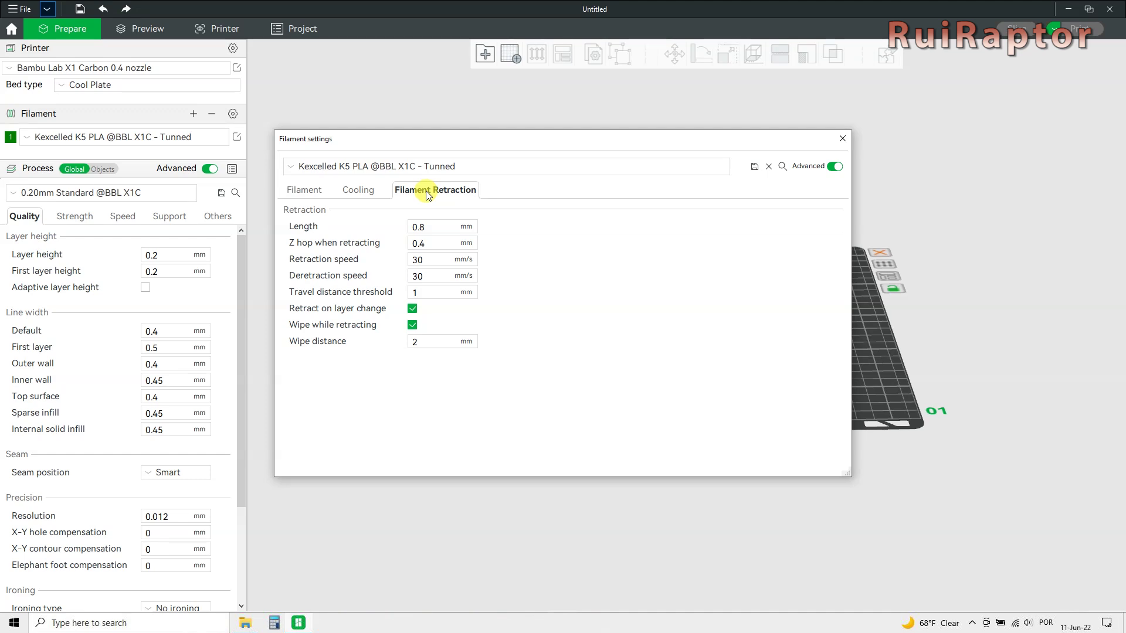
Save the filament preset and close its settings window.
click(755, 167)
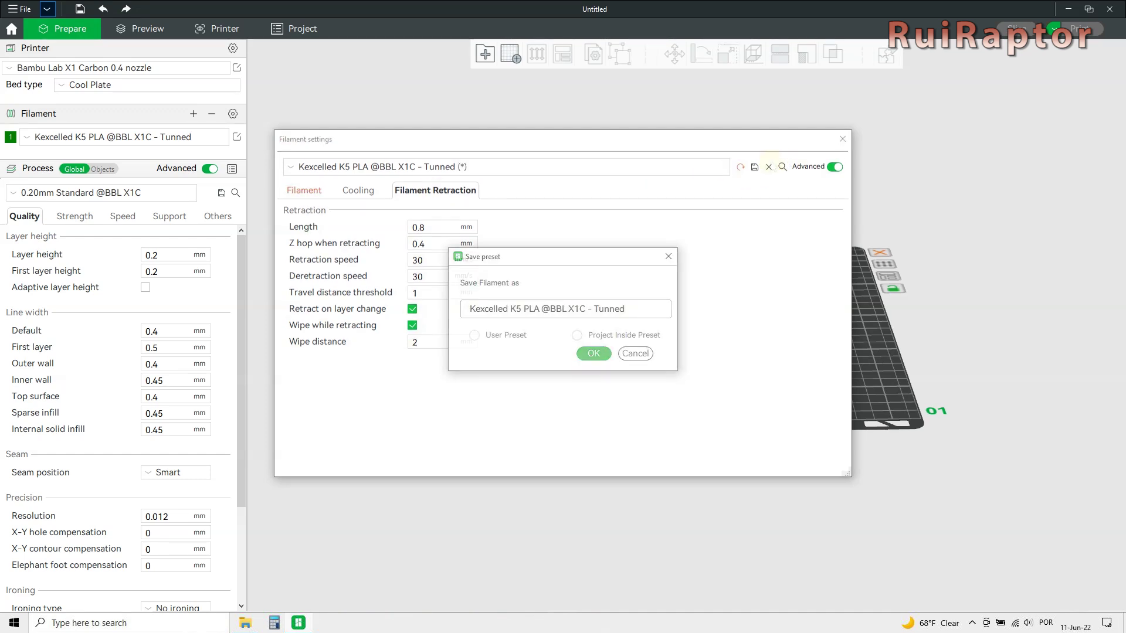
click(594, 353)
click(842, 140)
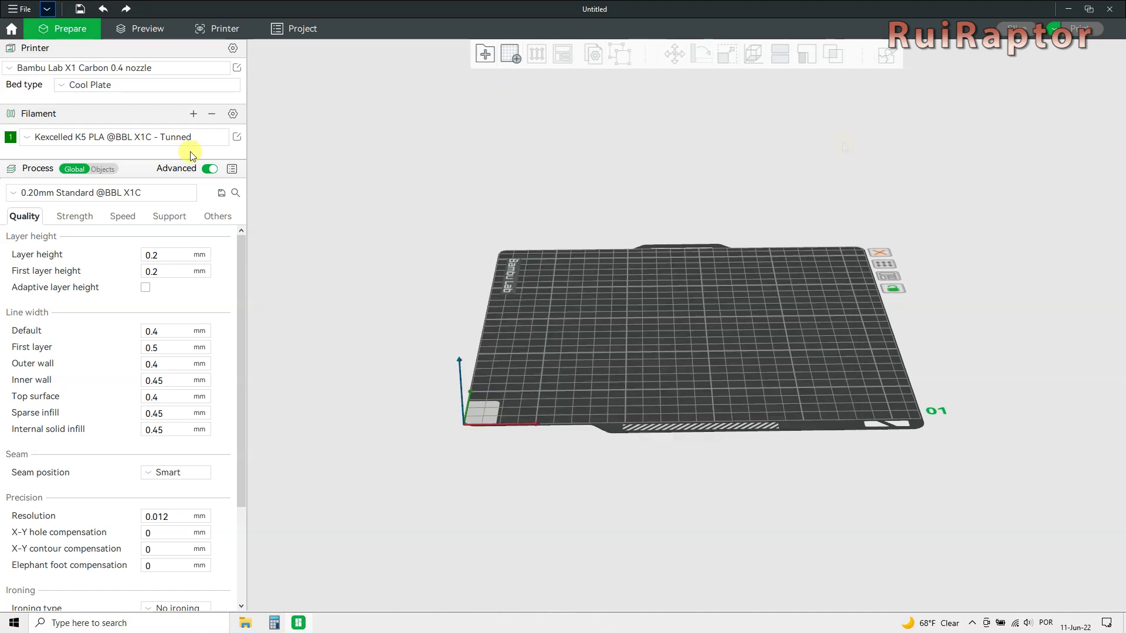
Add three more filament slots for four in total.
click(194, 114)
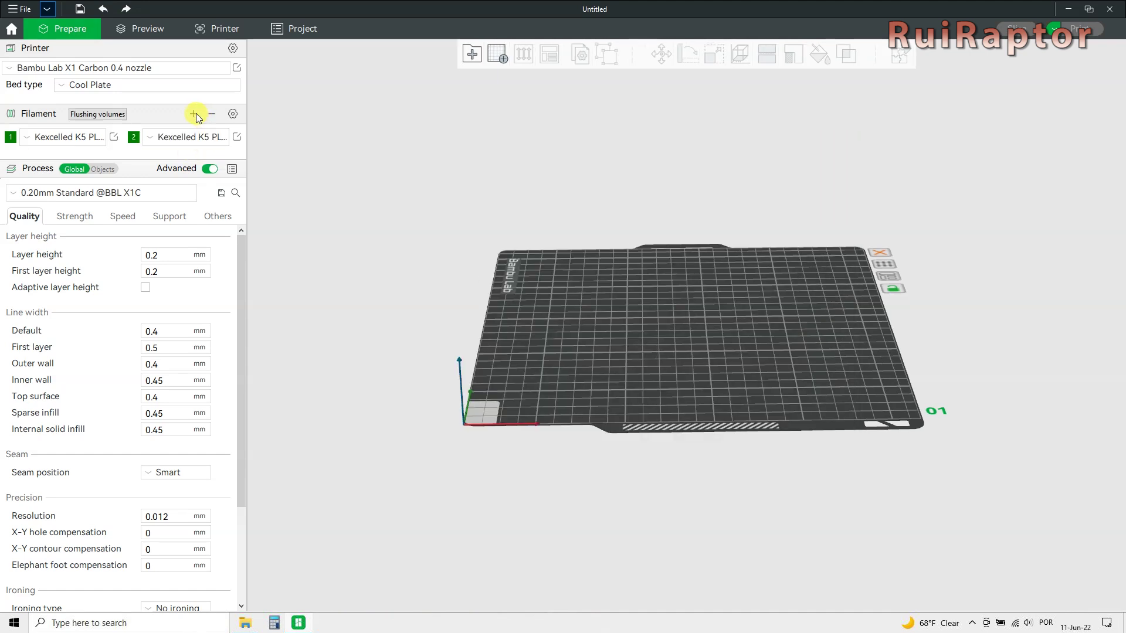
click(194, 114)
click(195, 114)
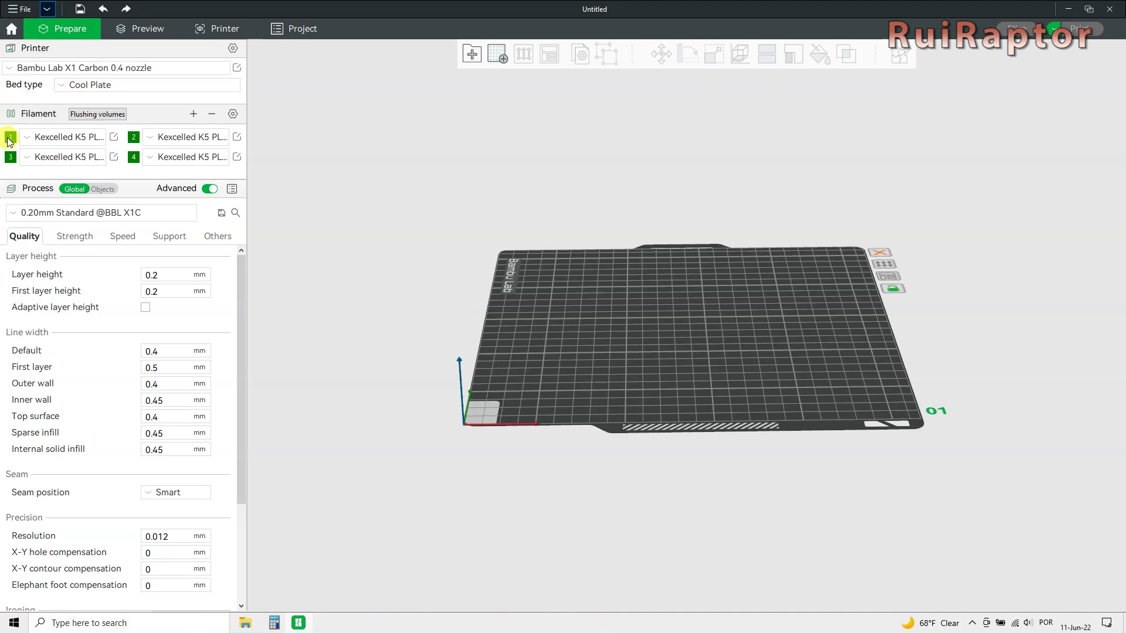
Colour filaments 1 to 4 red, blue, orange and black.
click(10, 138)
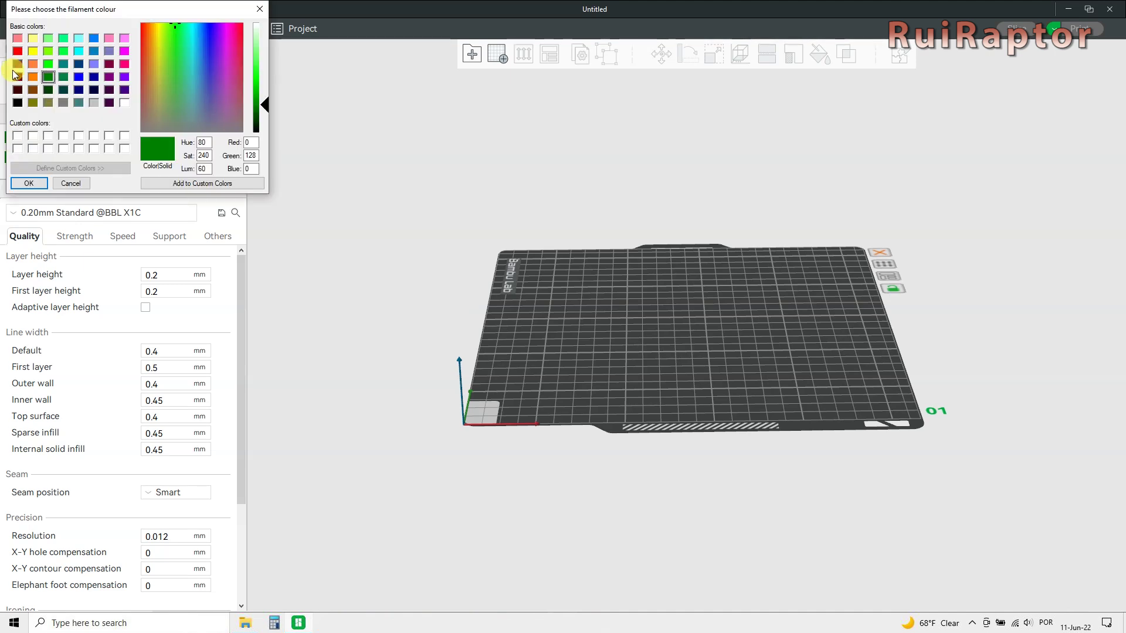
click(17, 50)
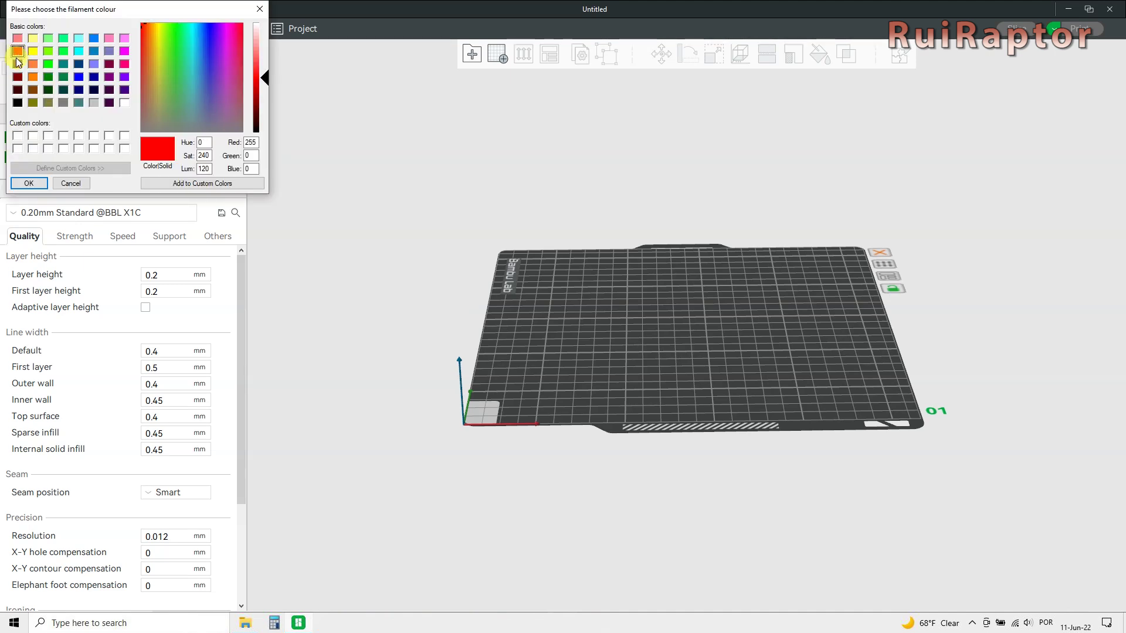
click(27, 183)
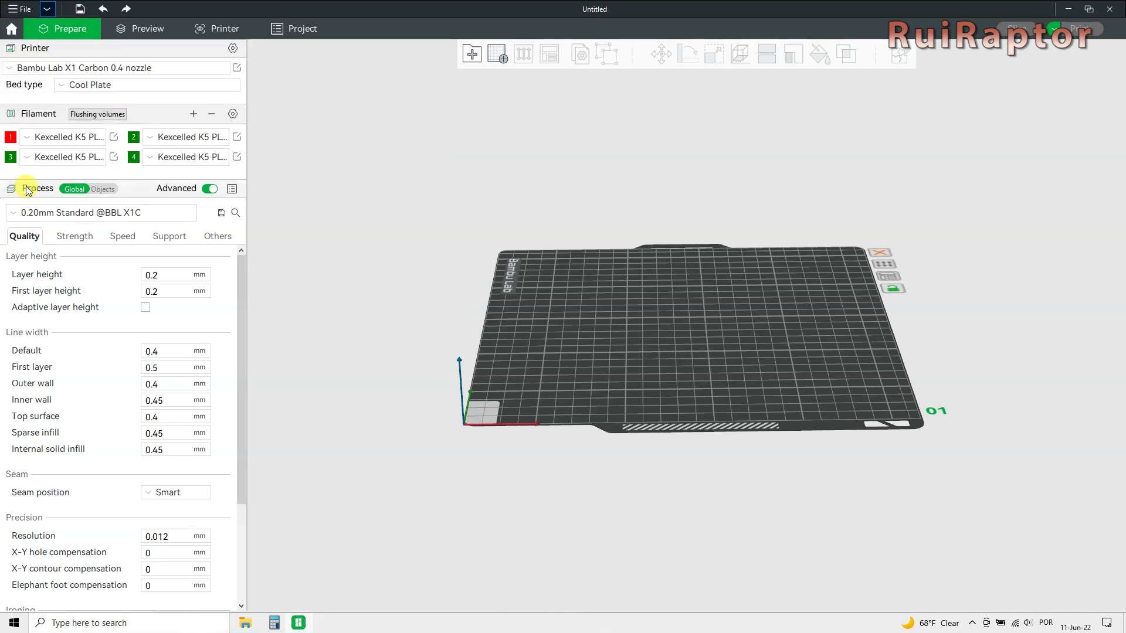
click(132, 138)
click(94, 38)
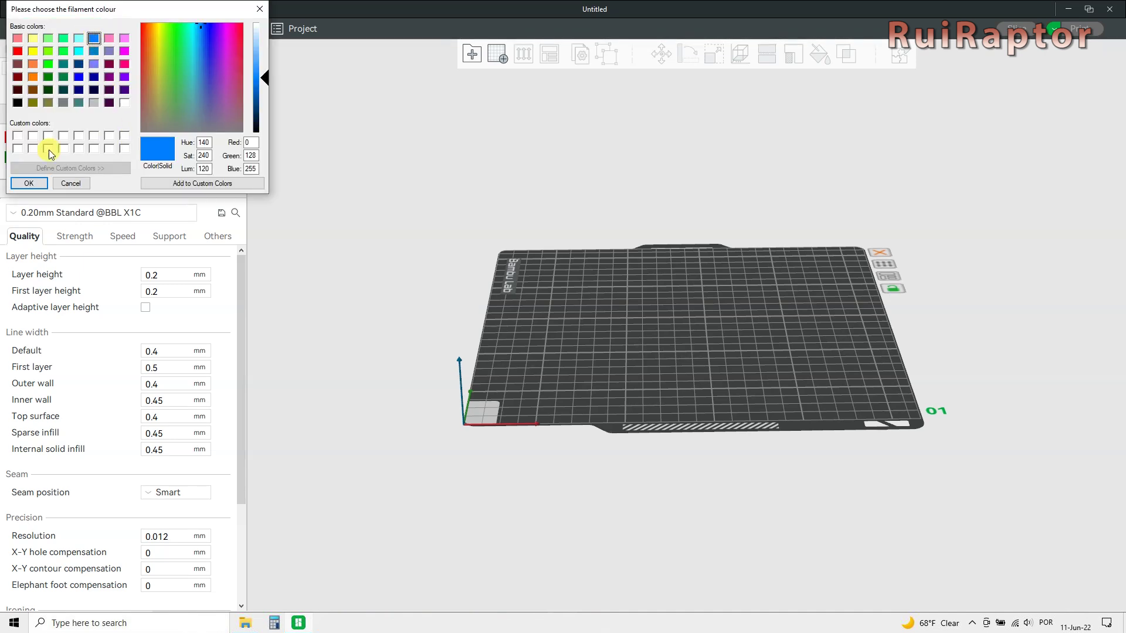
click(29, 184)
click(11, 158)
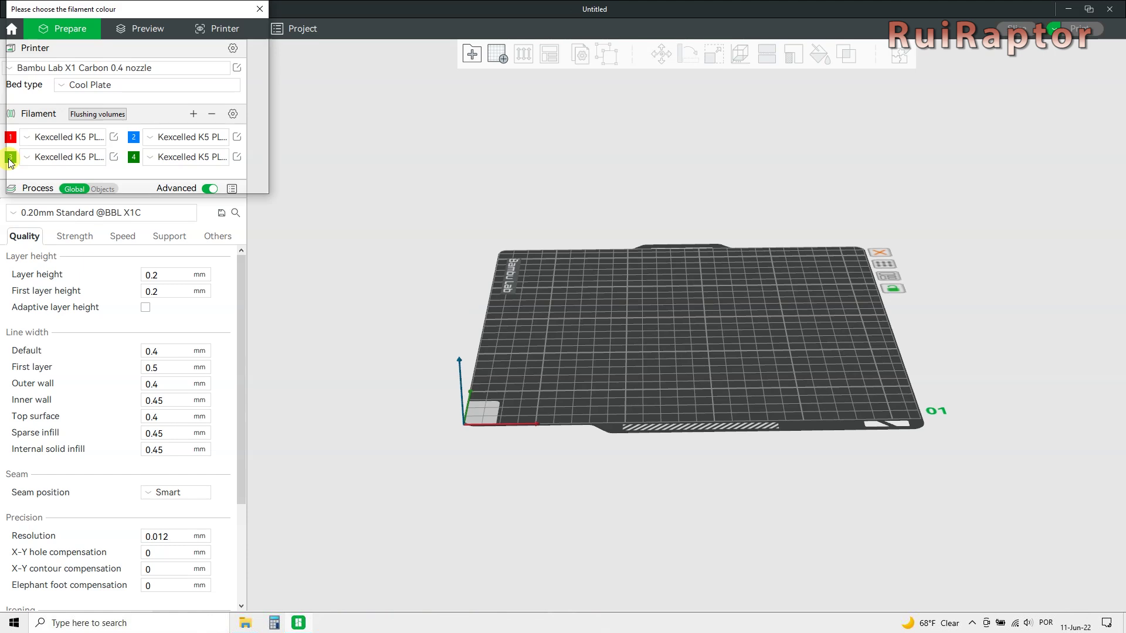
click(33, 78)
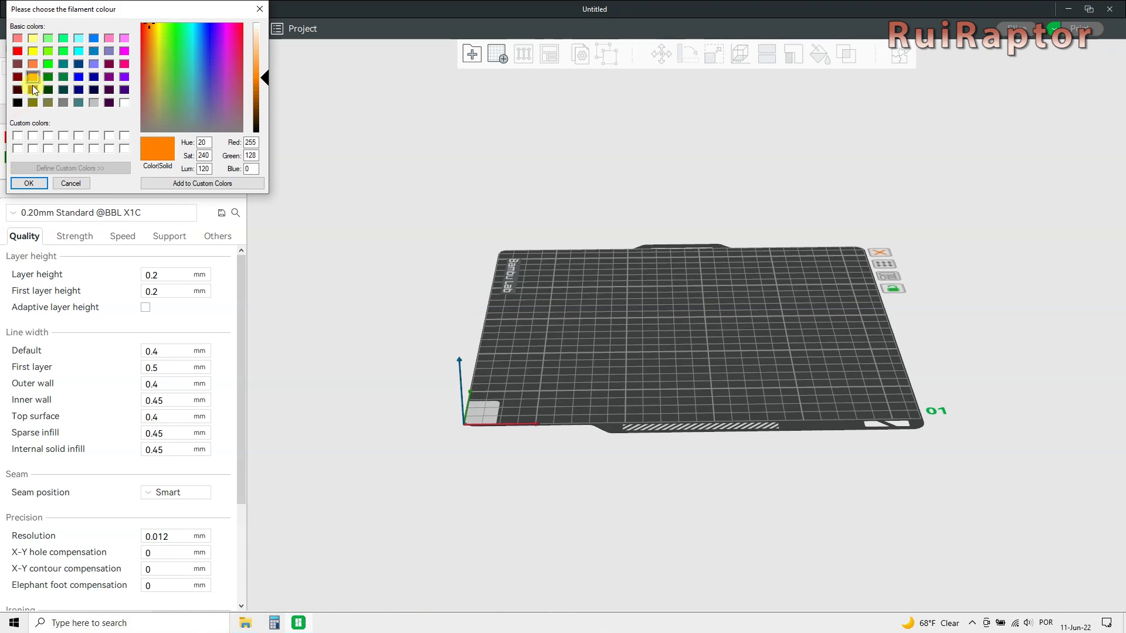
click(27, 182)
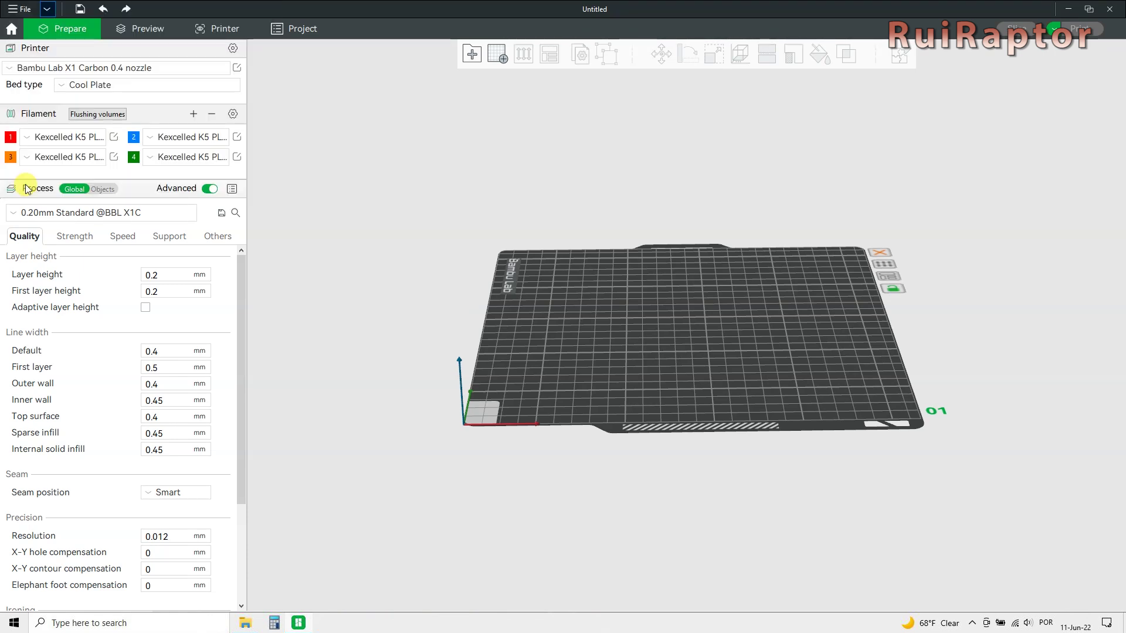
click(132, 157)
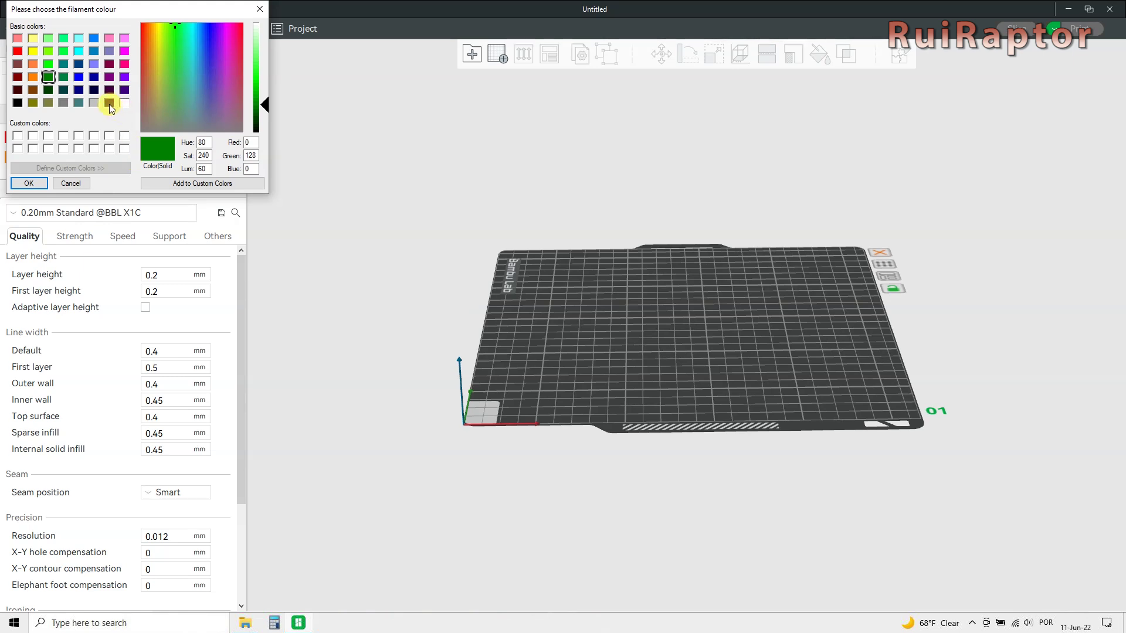
click(18, 103)
click(27, 182)
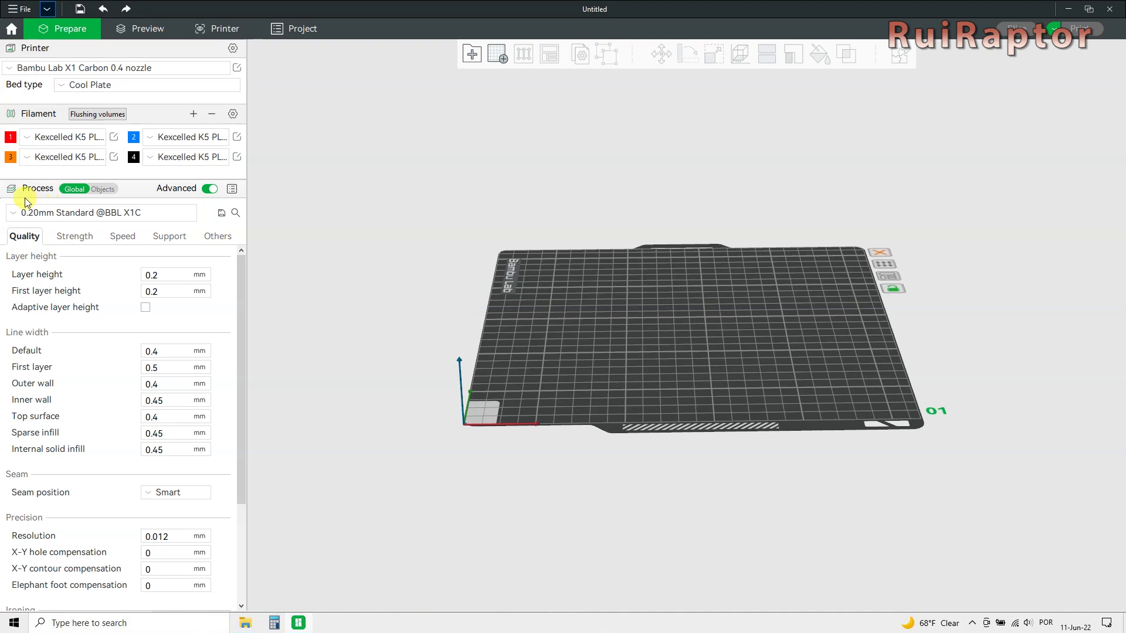
click(97, 189)
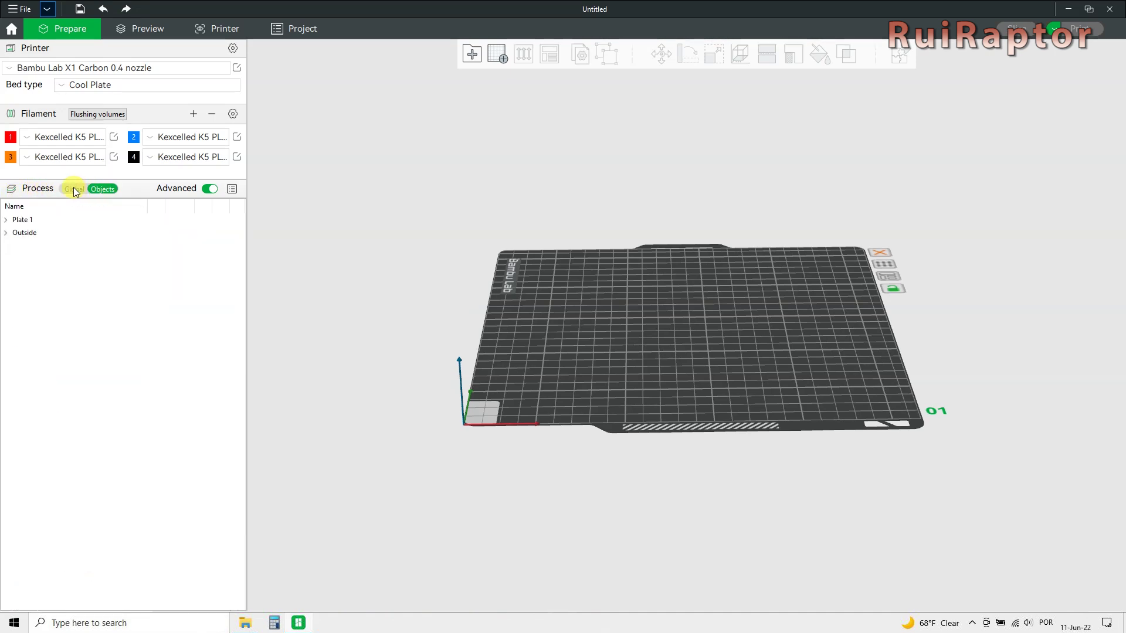
click(75, 189)
click(233, 188)
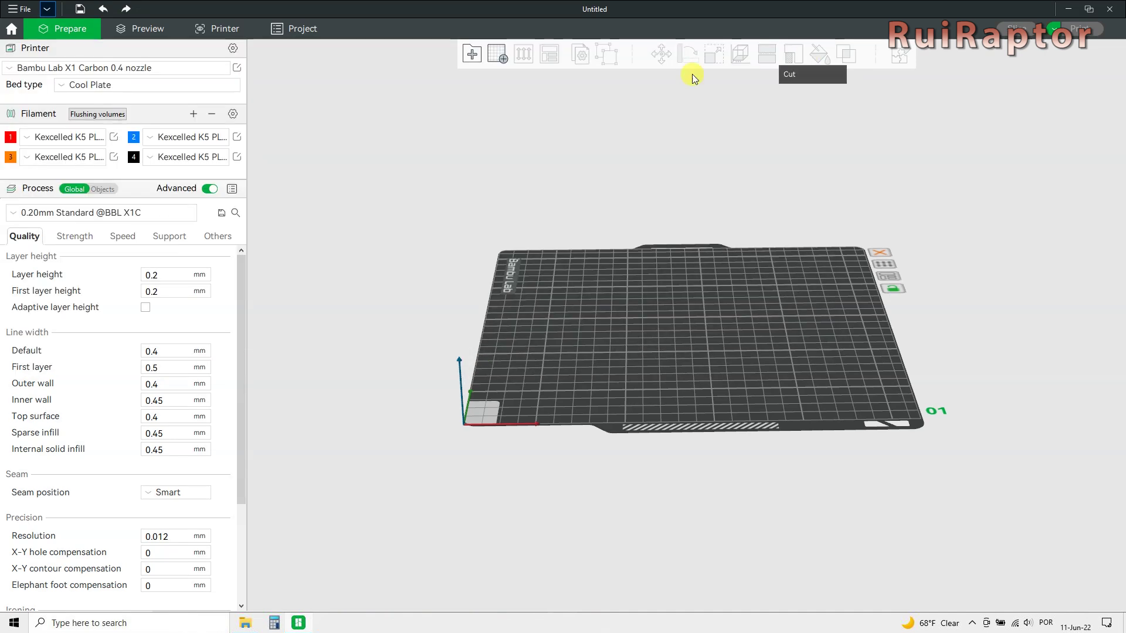
click(13, 213)
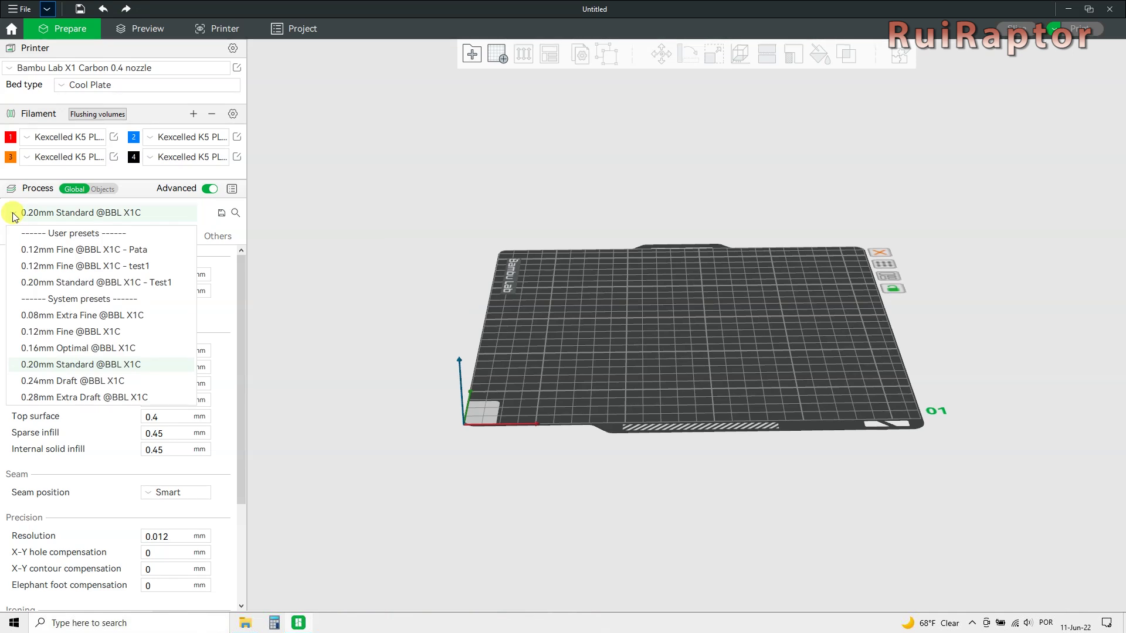
click(55, 213)
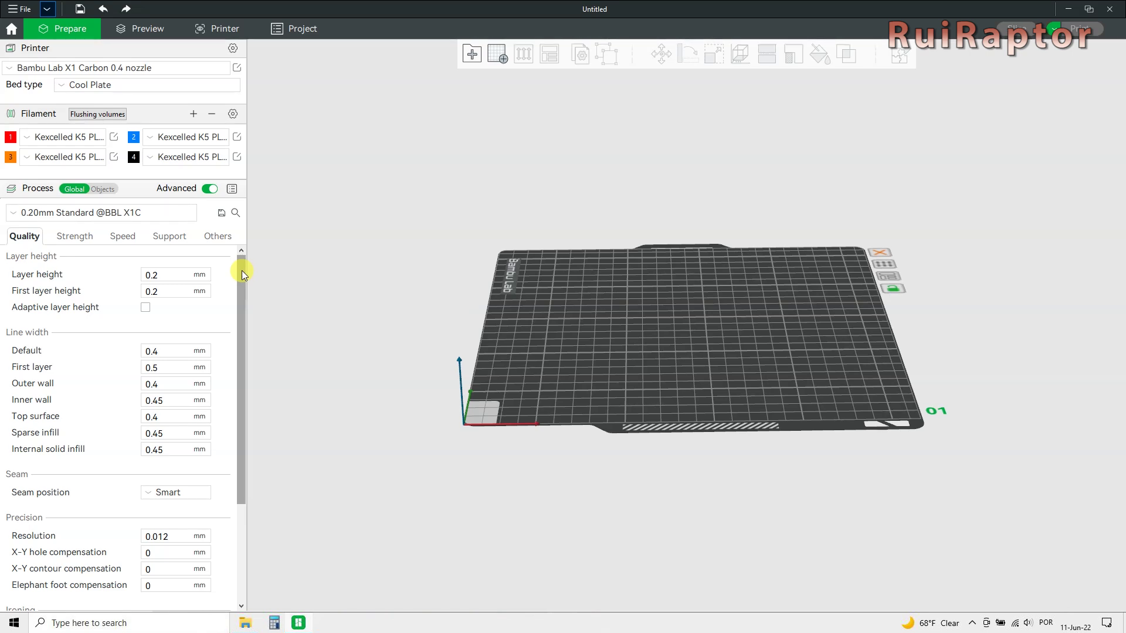
drag(242, 270, 228, 405)
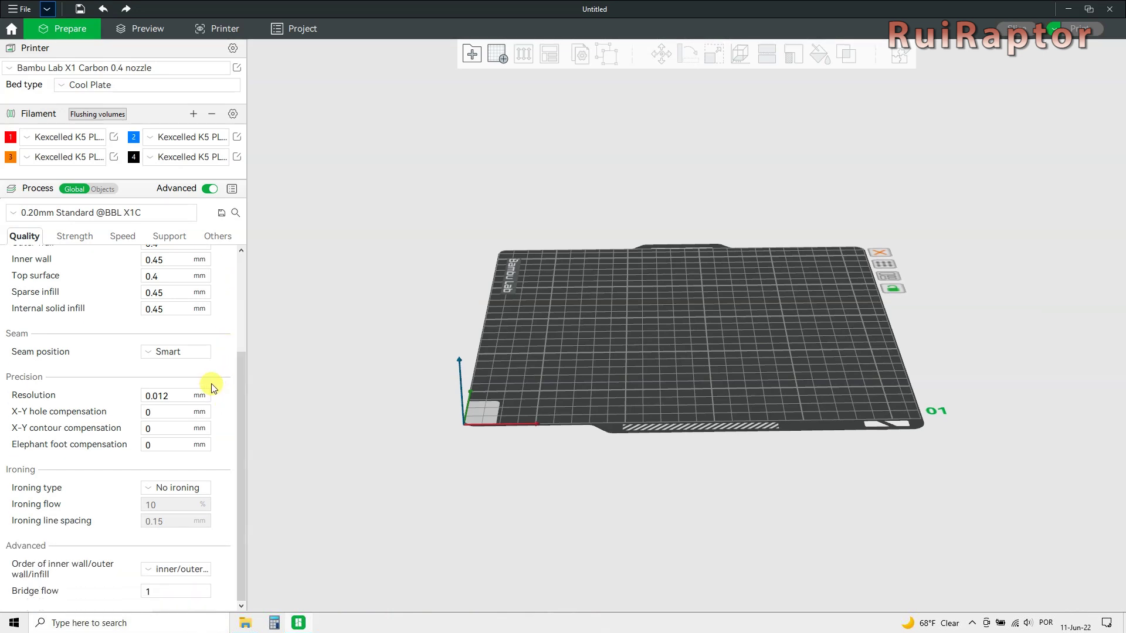
click(152, 354)
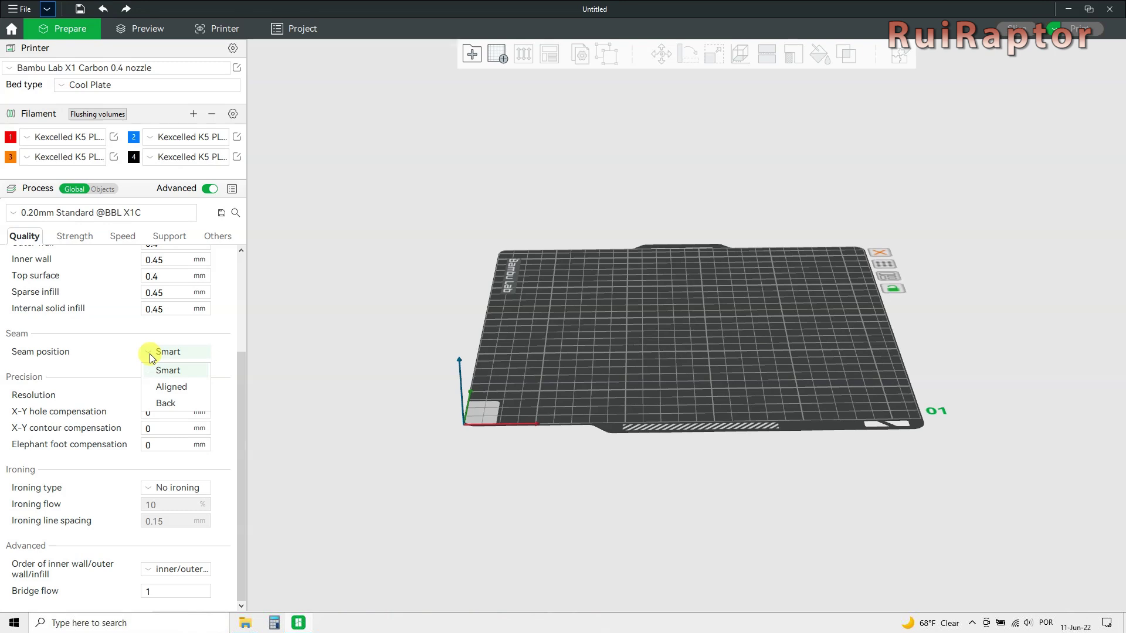
click(238, 375)
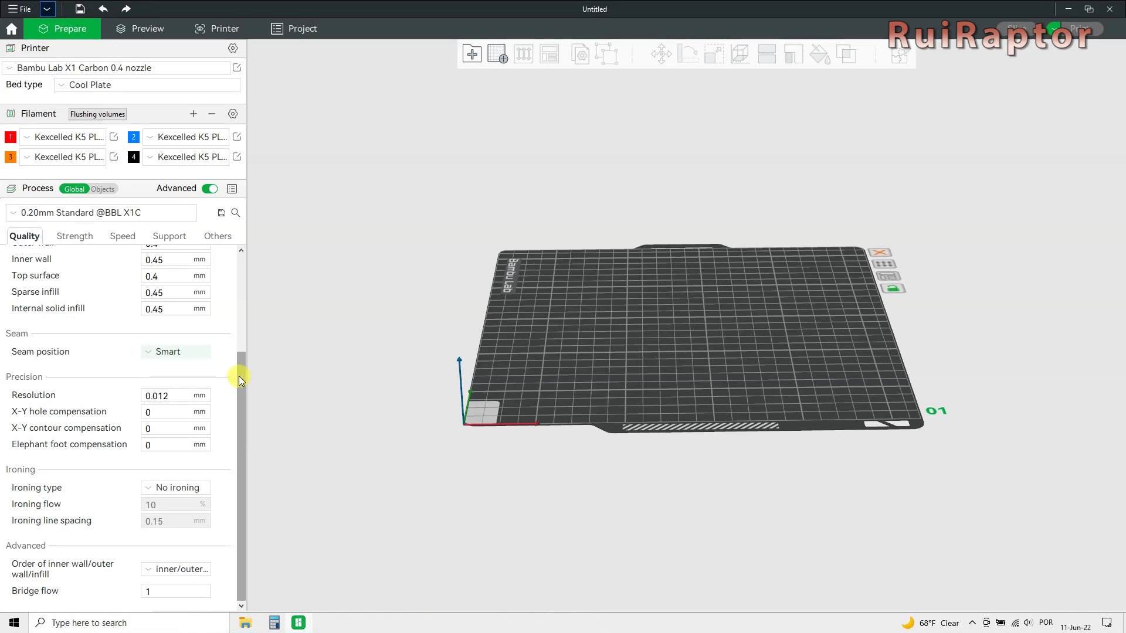
click(146, 491)
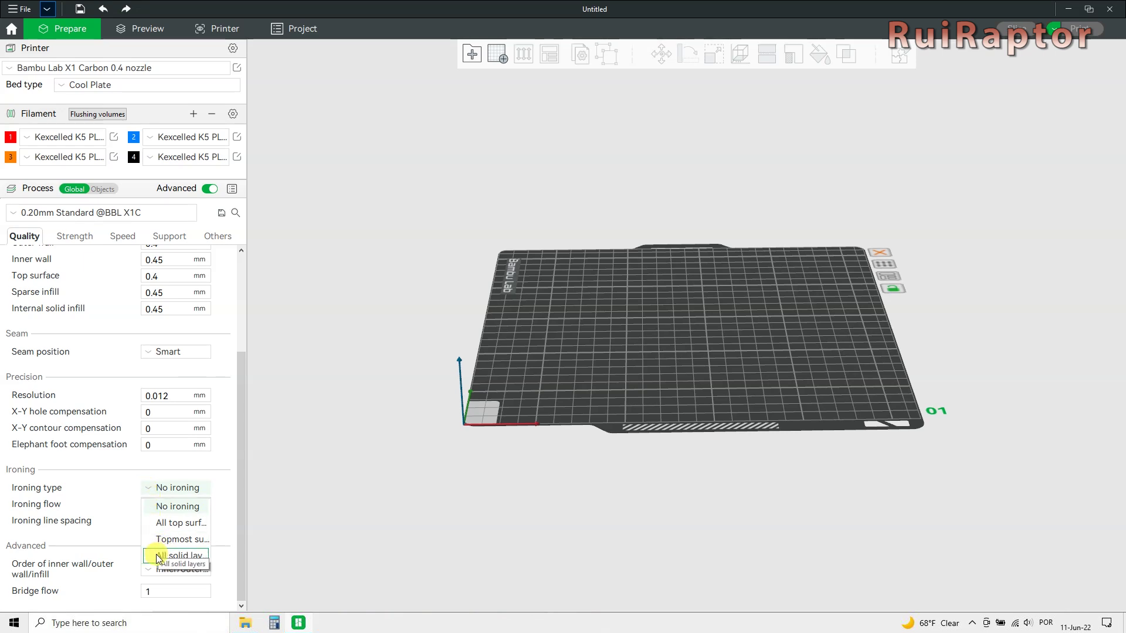
click(233, 515)
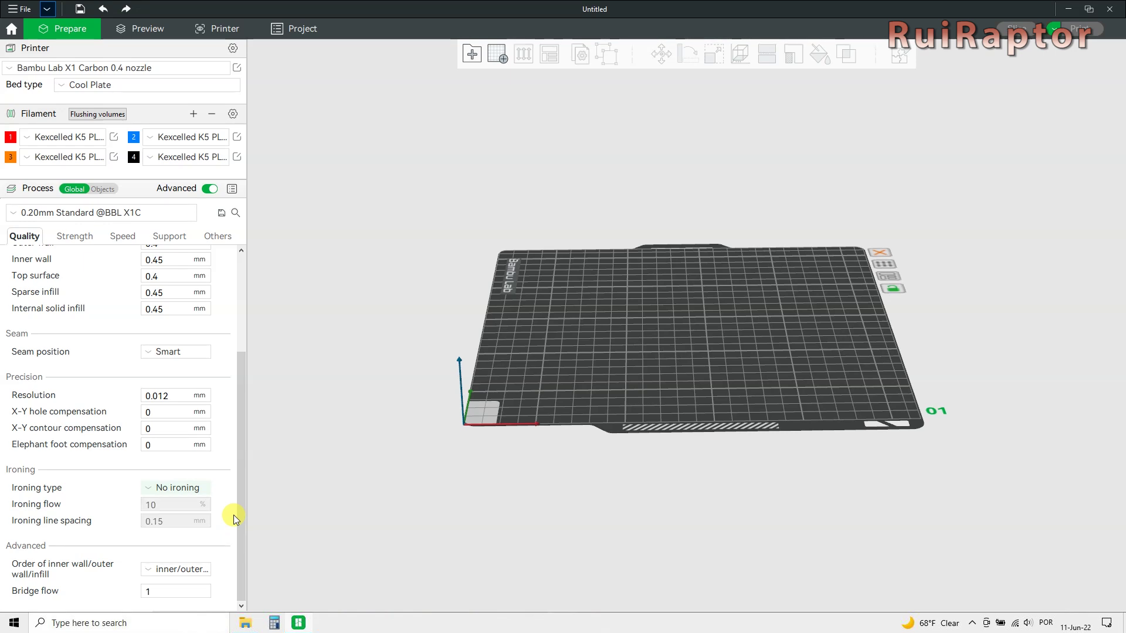
click(149, 567)
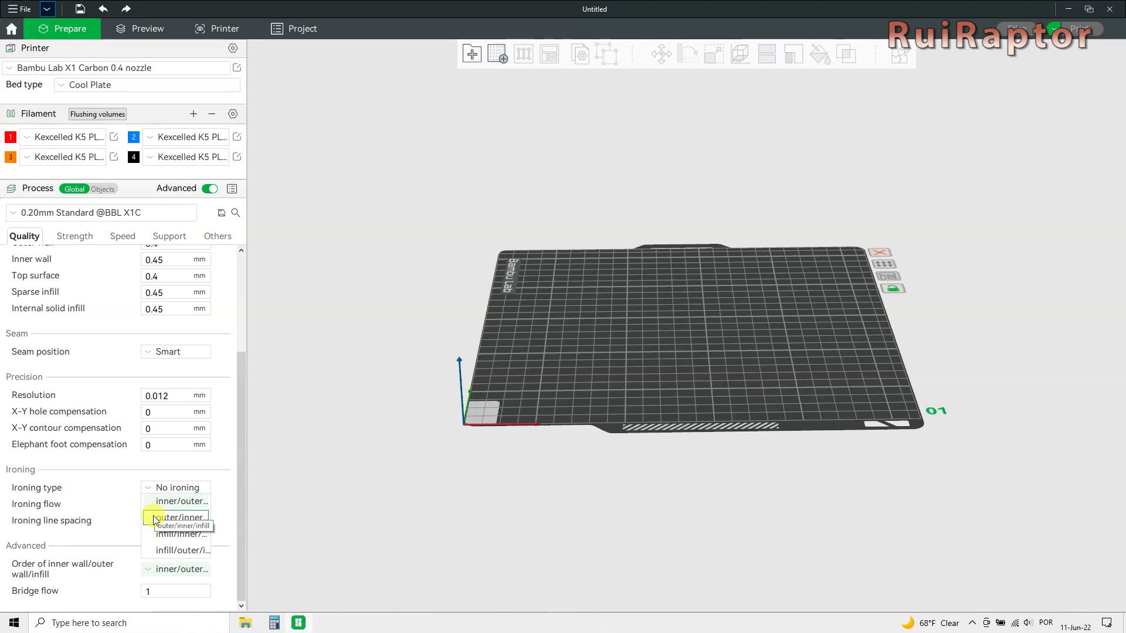
click(151, 554)
drag(245, 574, 225, 378)
Keep Grid sparse infill and Monotonic top and bottom surfaces, then show Speed settings.
click(77, 238)
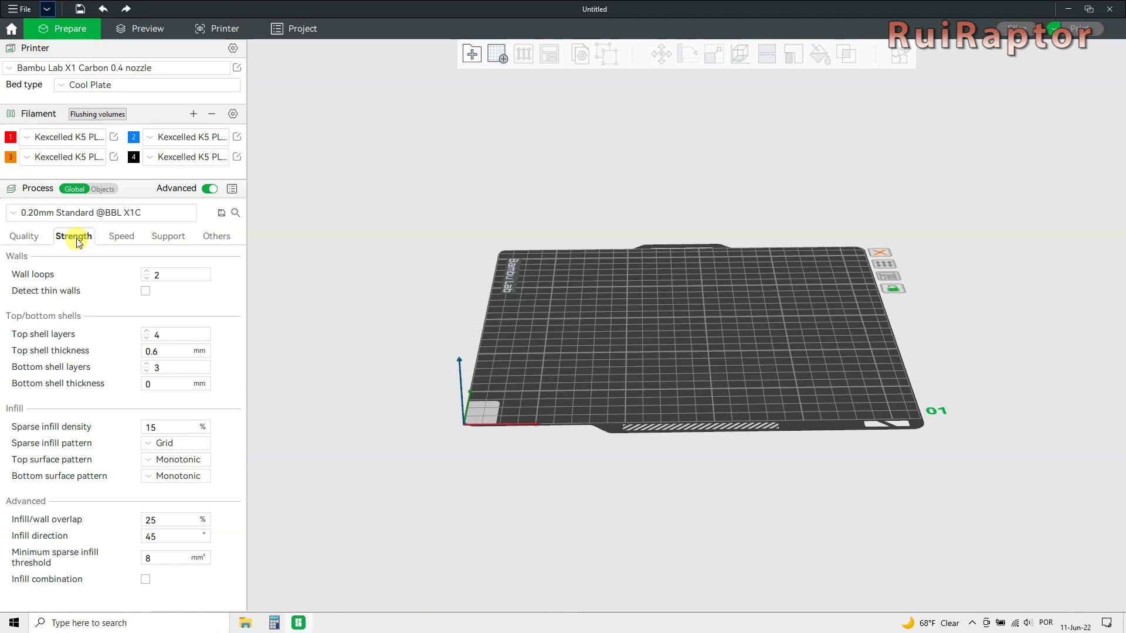
click(149, 446)
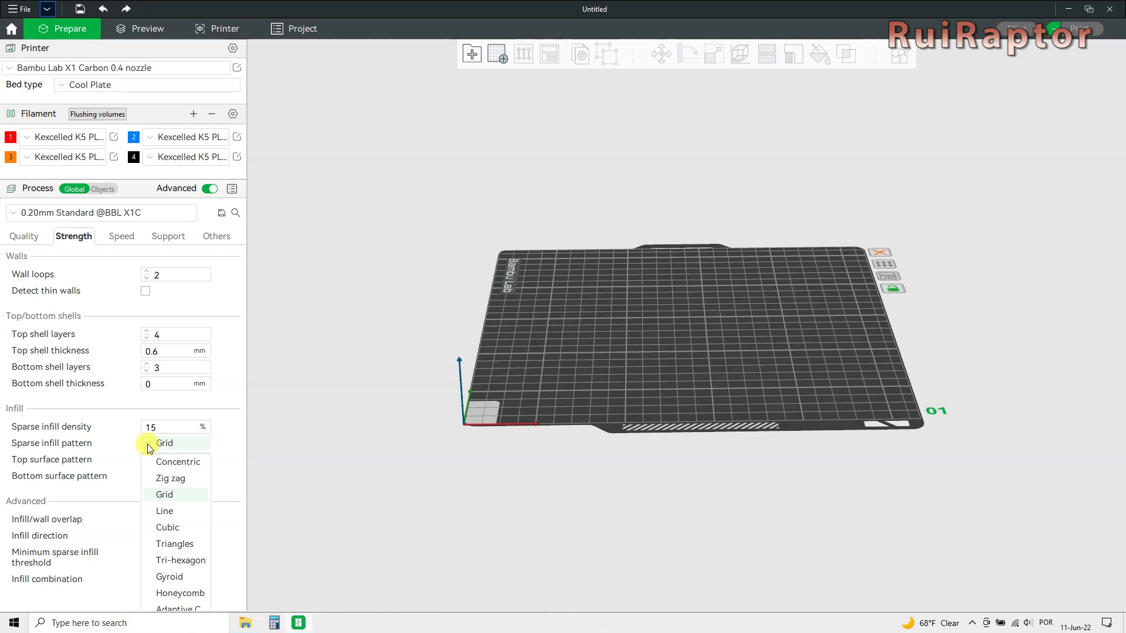
click(148, 446)
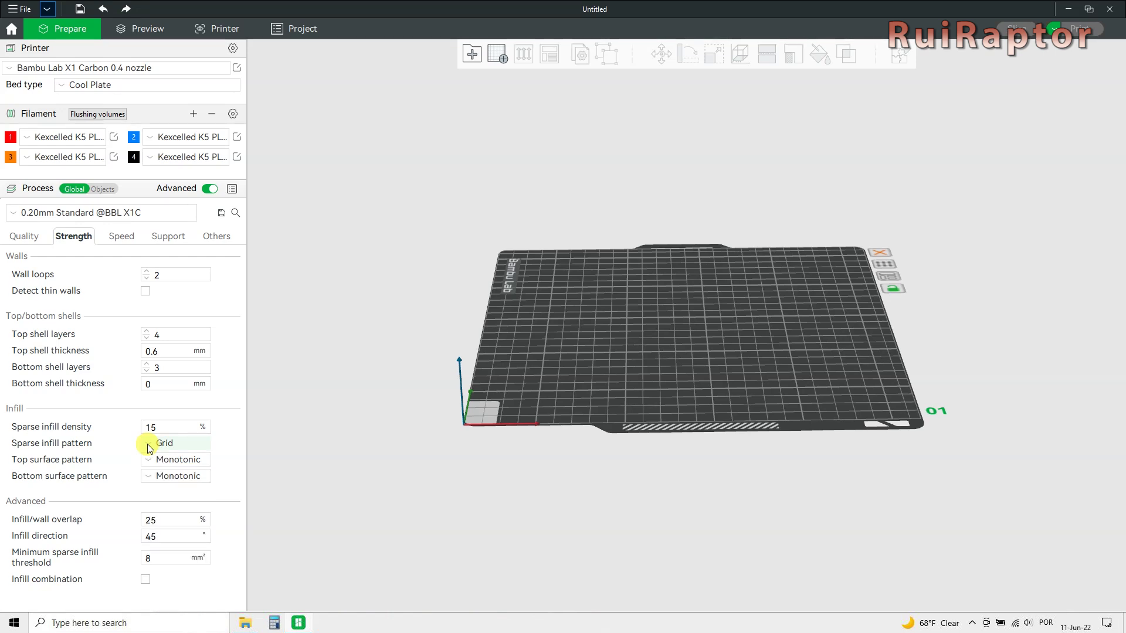
click(148, 462)
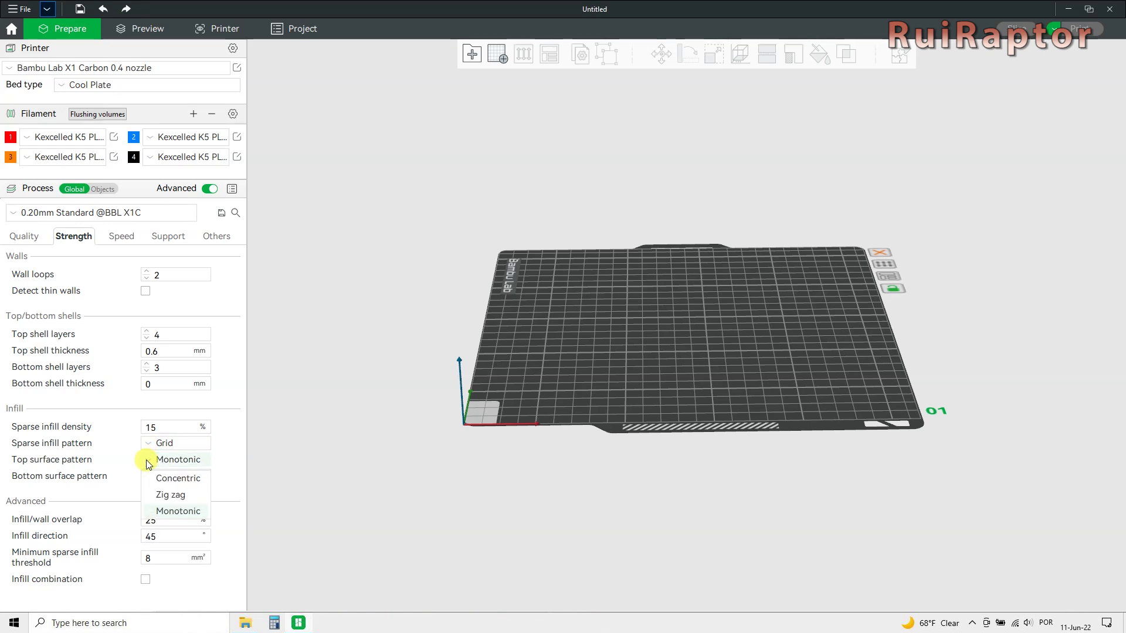
click(149, 464)
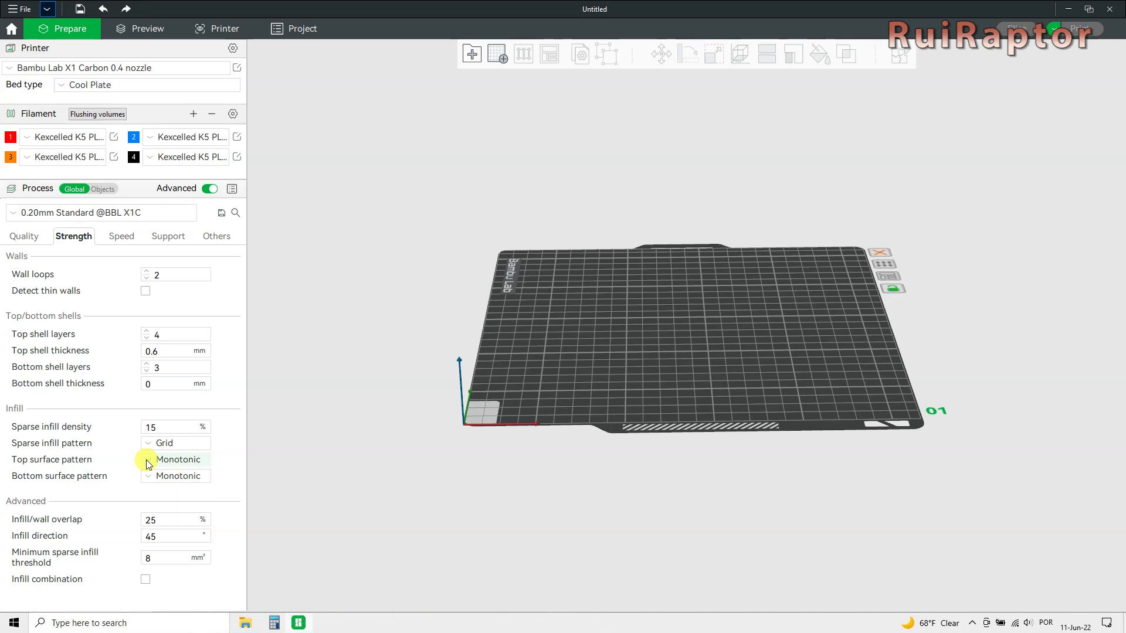
click(150, 478)
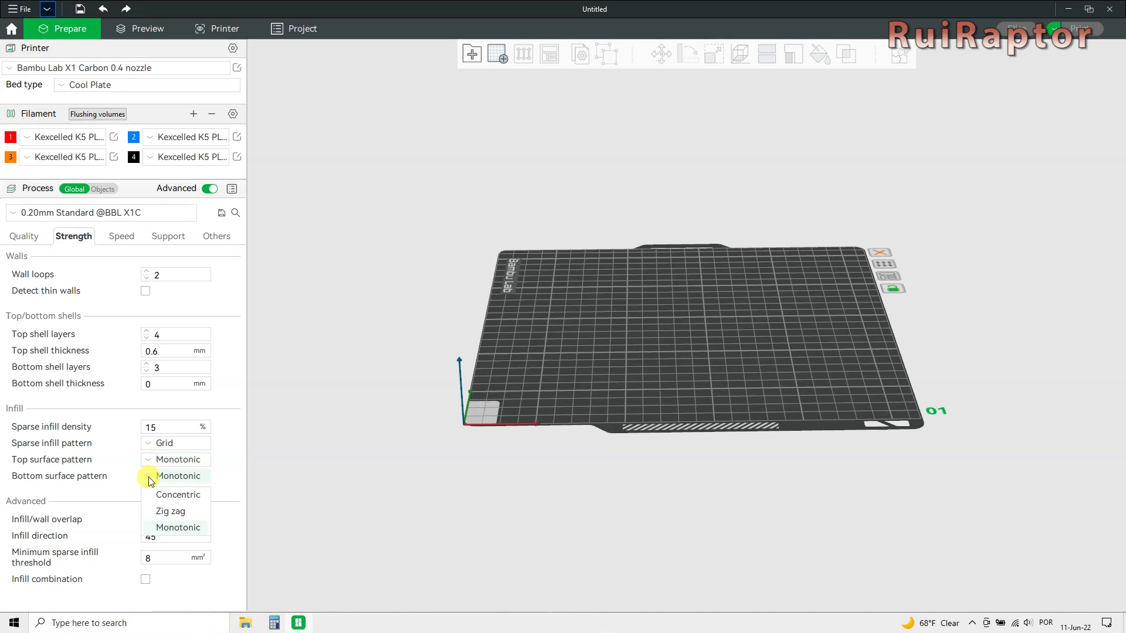
click(149, 478)
click(128, 238)
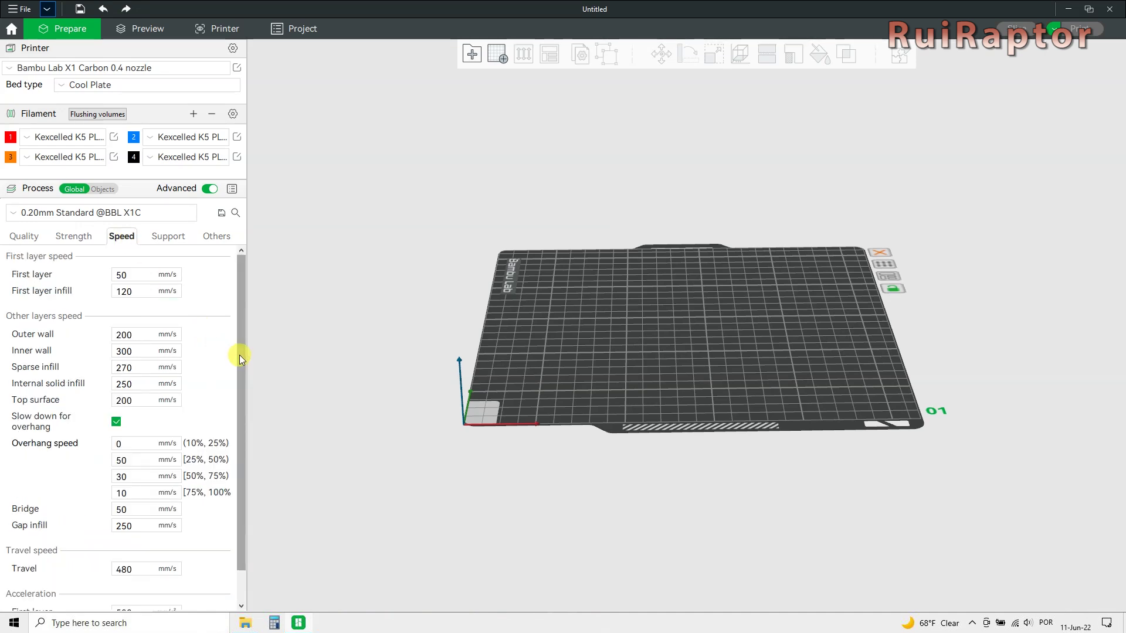
Scroll the Speed settings, then show the process Support settings (support off, normal(auto), 30° threshold).
drag(239, 354, 237, 413)
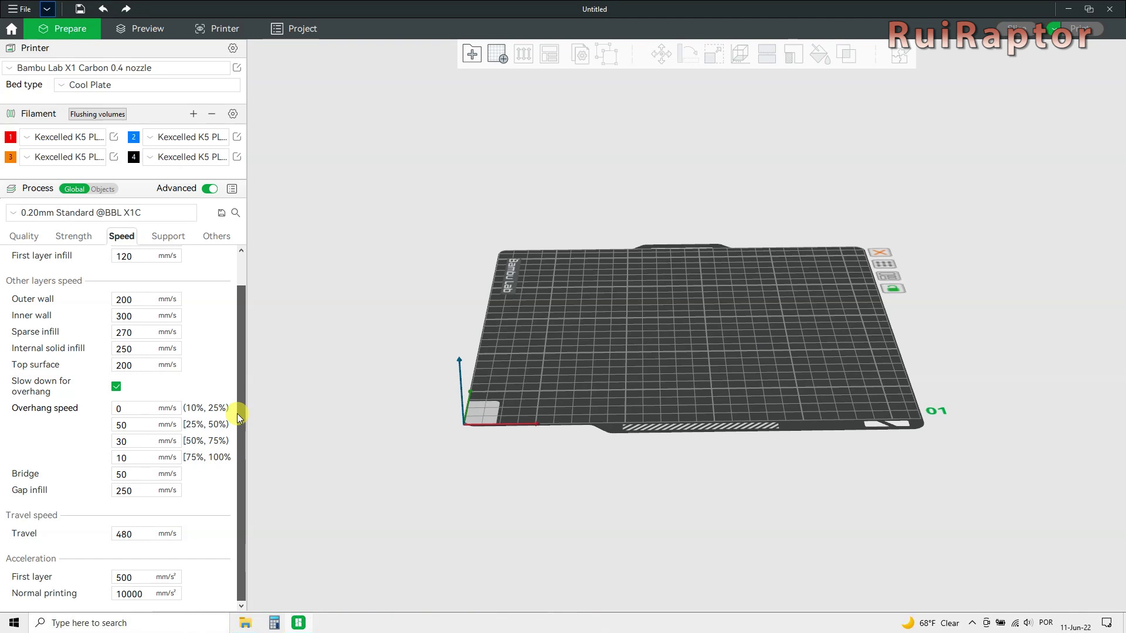
drag(237, 413, 251, 343)
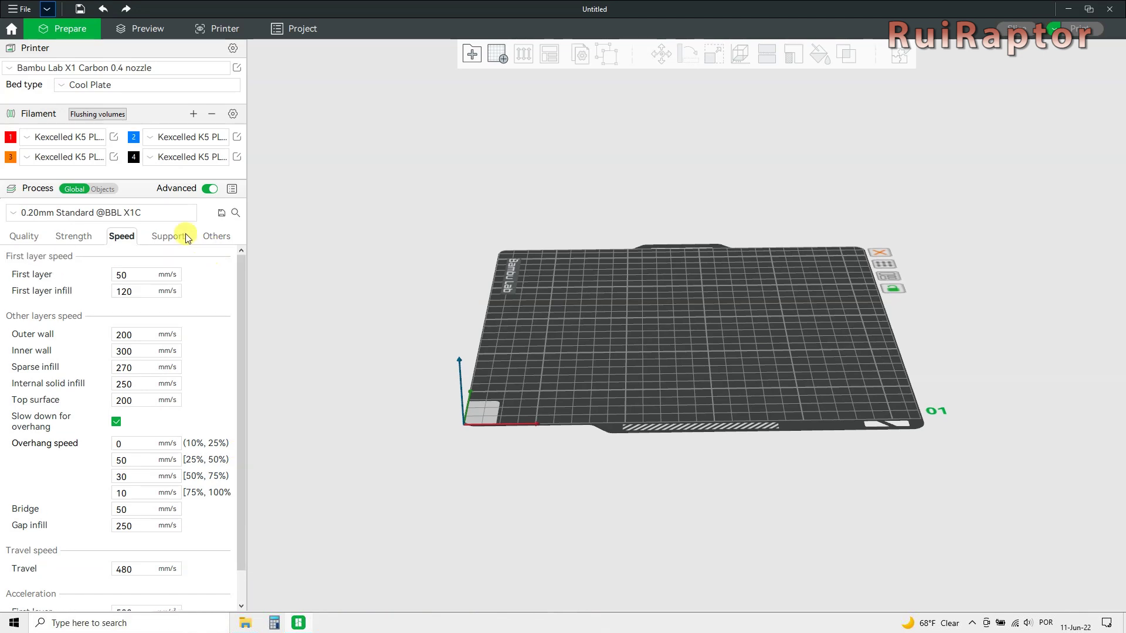
click(168, 240)
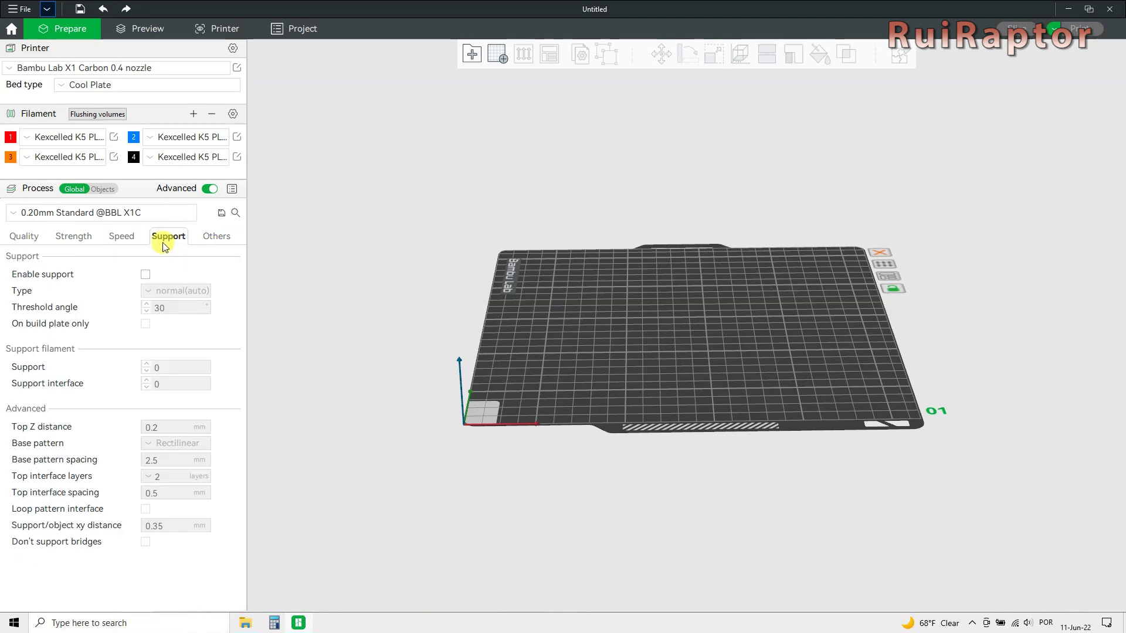
Enable support, confirming the normal(auto) type and Rectilinear base pattern.
click(146, 275)
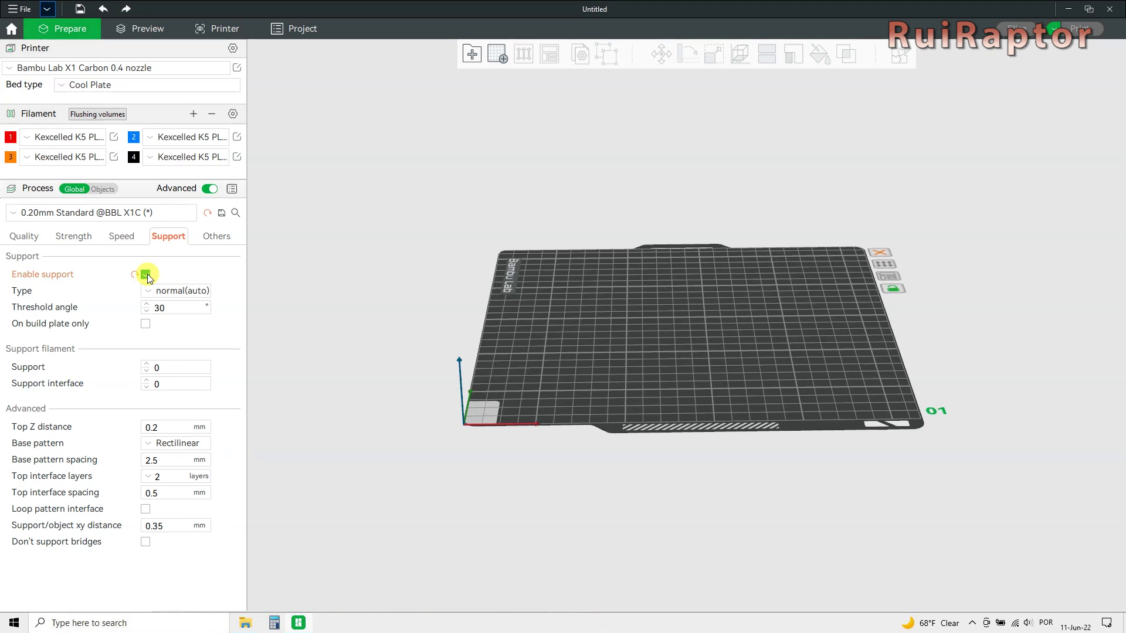
click(147, 292)
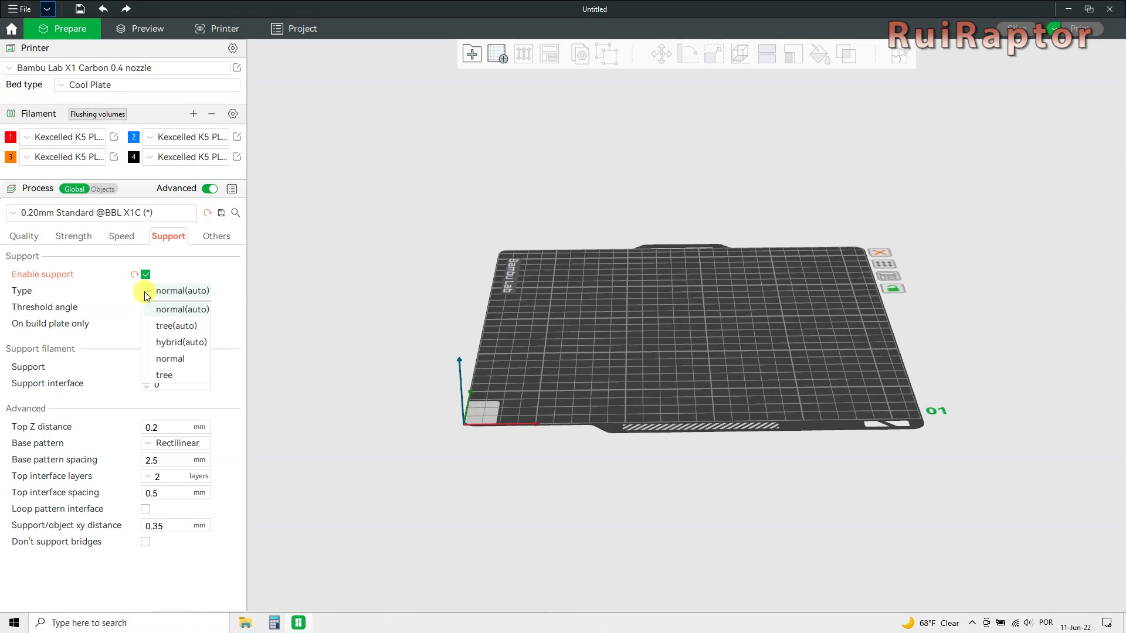
click(226, 273)
click(149, 446)
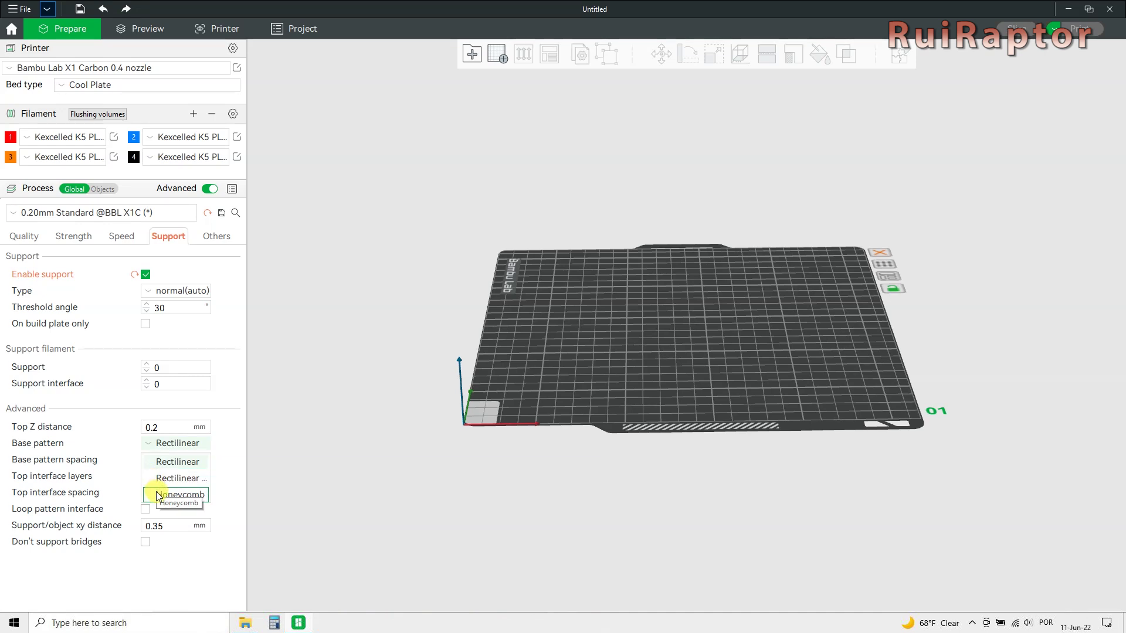
click(224, 469)
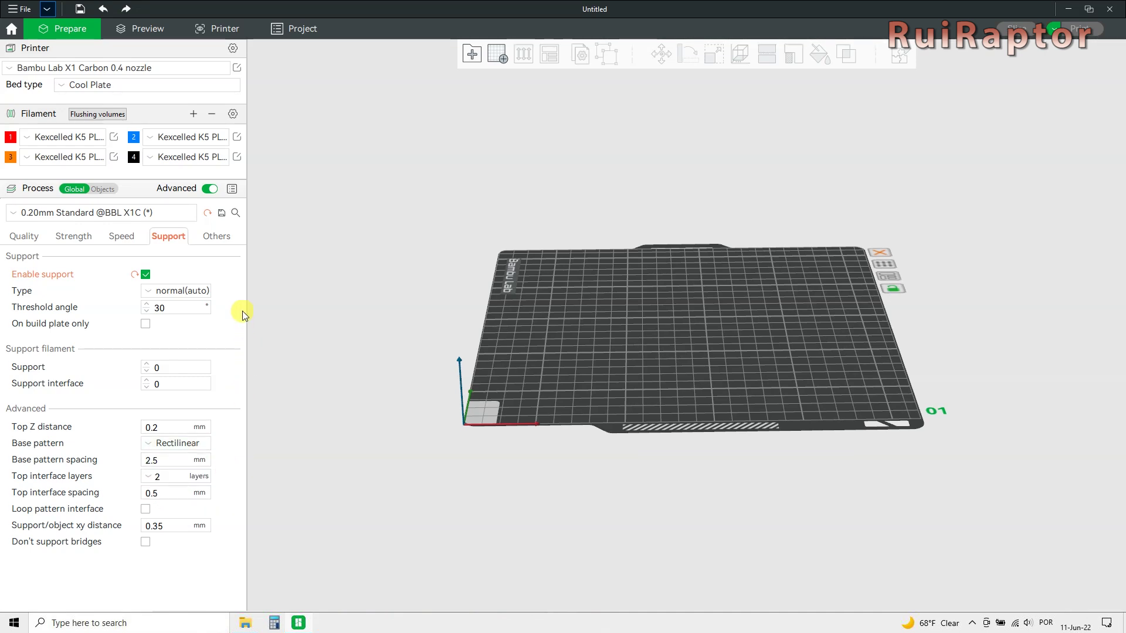
click(227, 237)
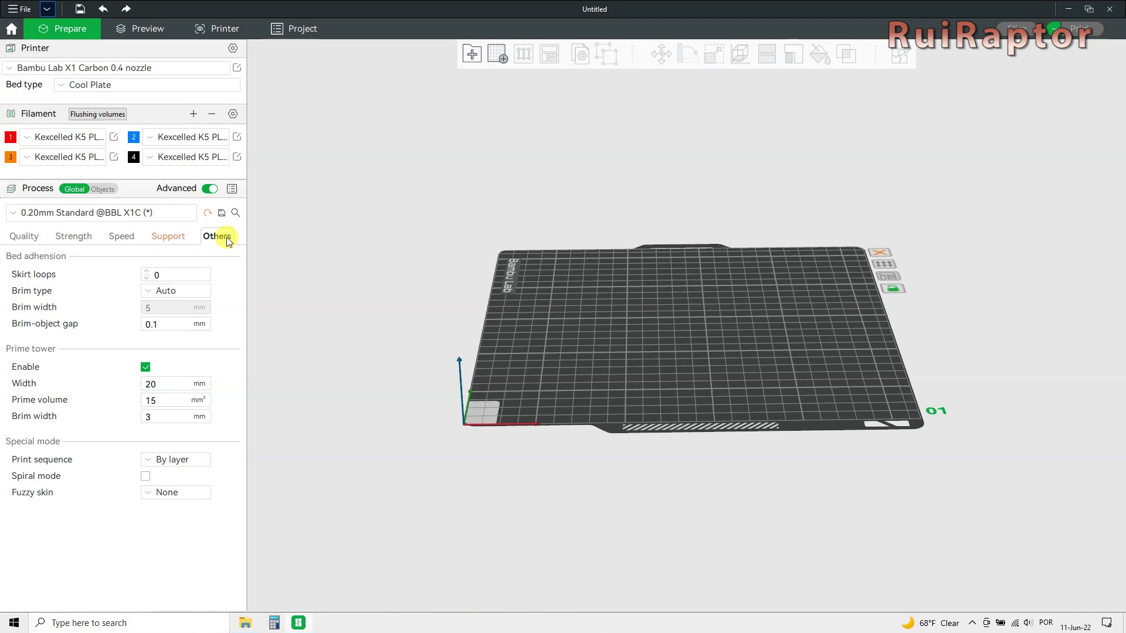
click(149, 292)
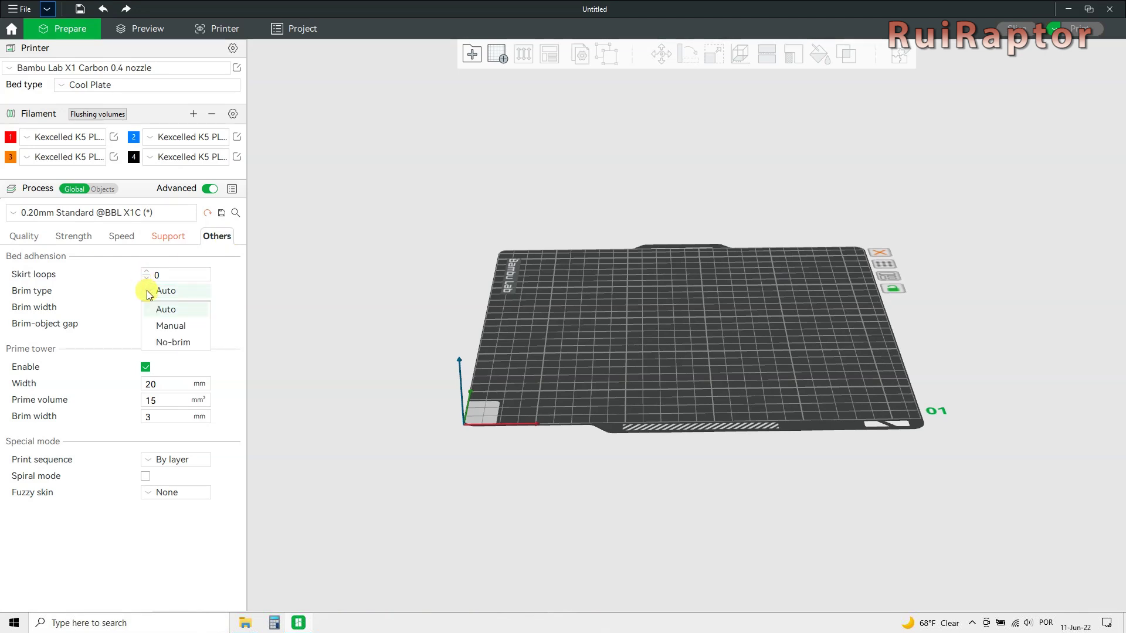
click(227, 300)
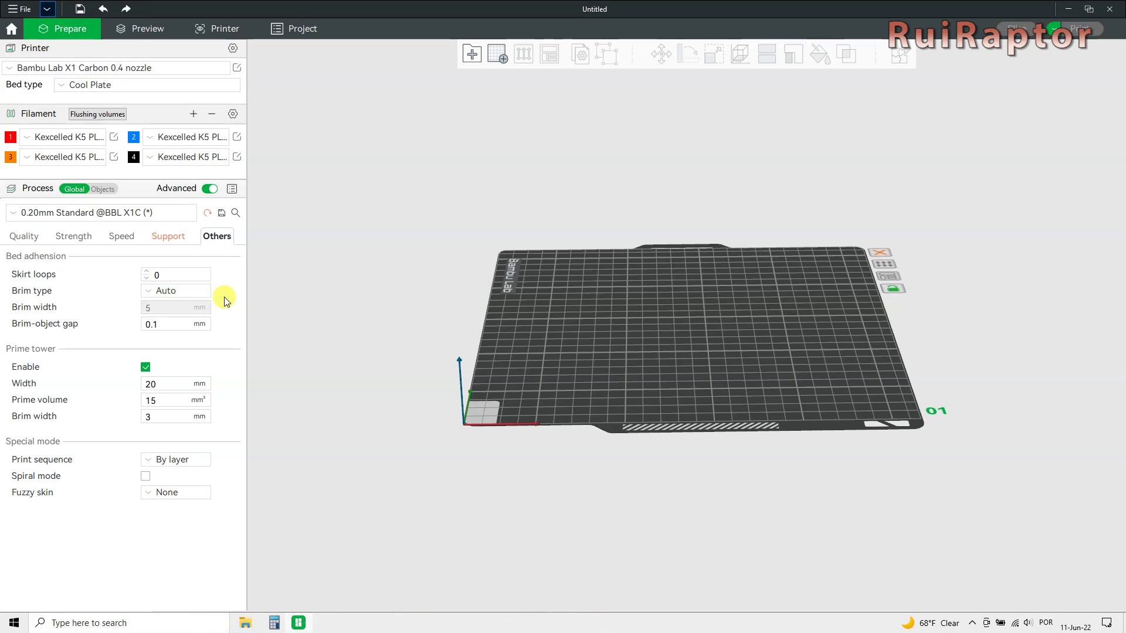
click(151, 460)
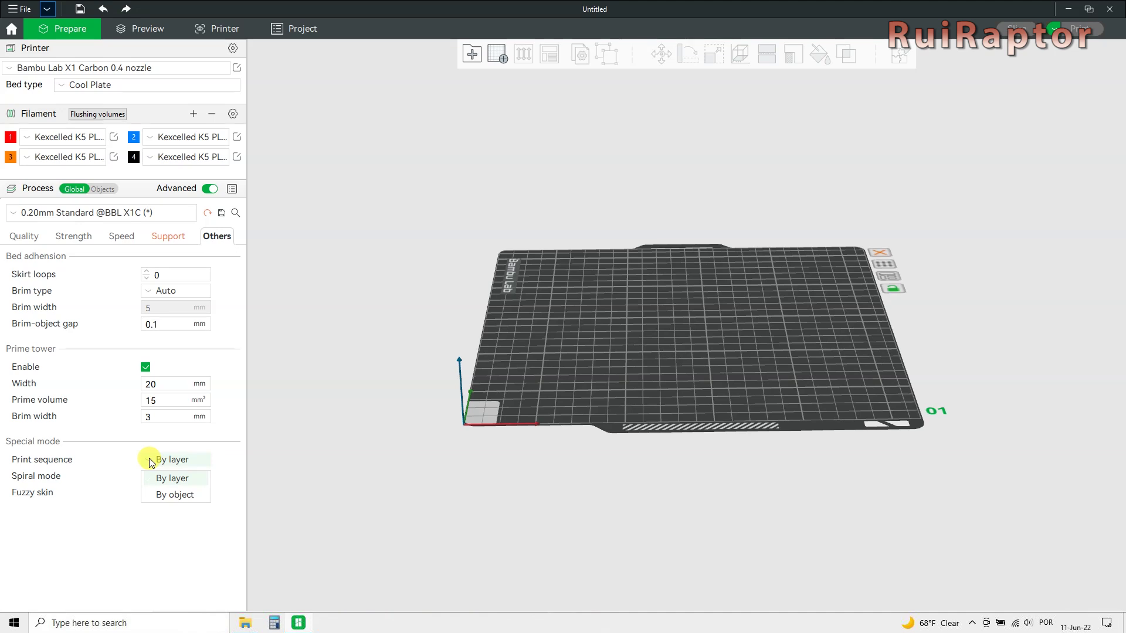
click(237, 467)
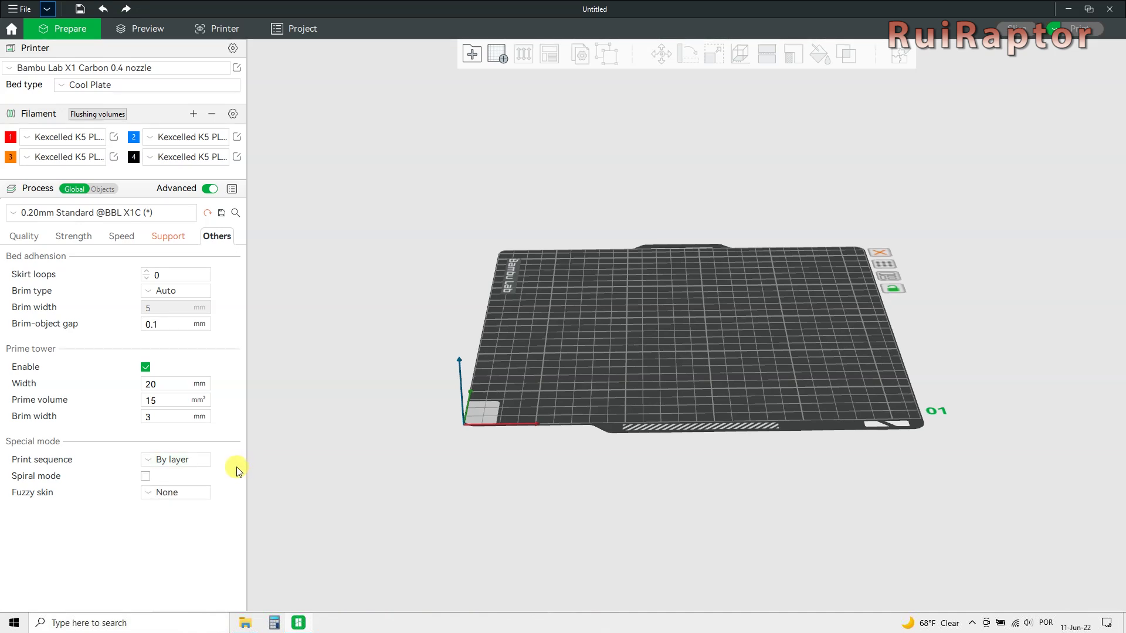
click(148, 493)
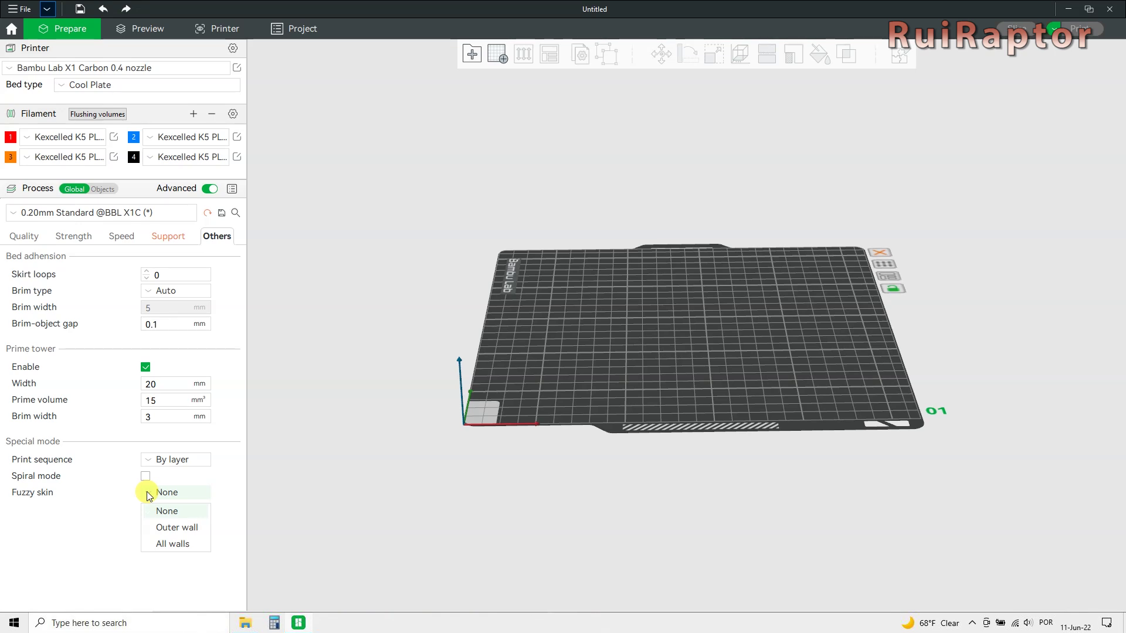
click(225, 477)
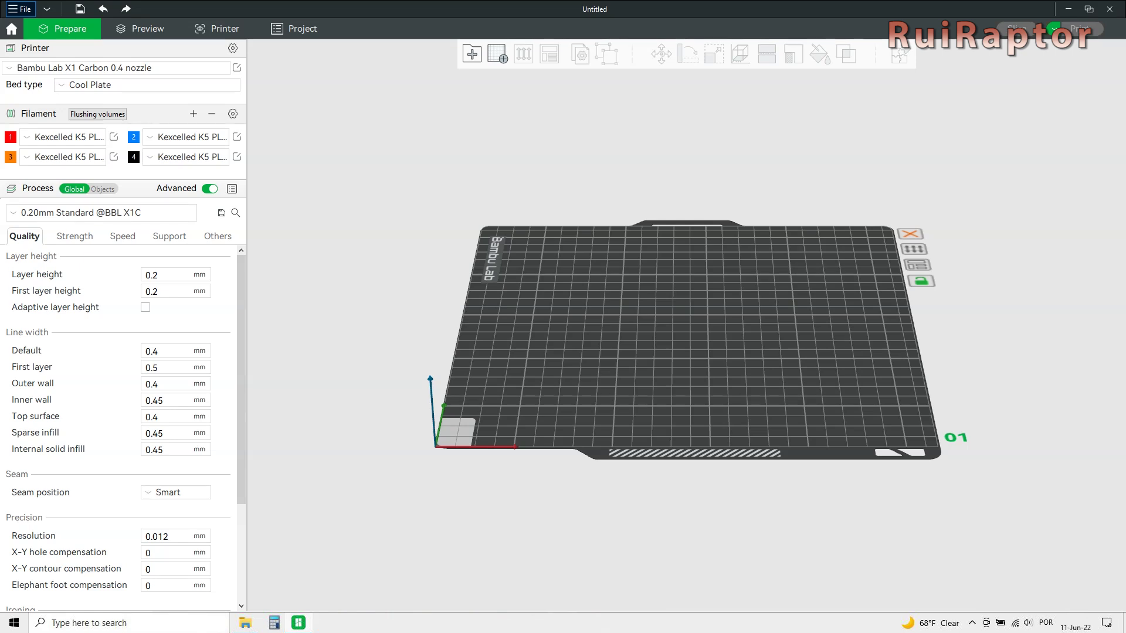
Drag 3DBenchy.stl from Explorer onto the empty build plate.
click(26, 10)
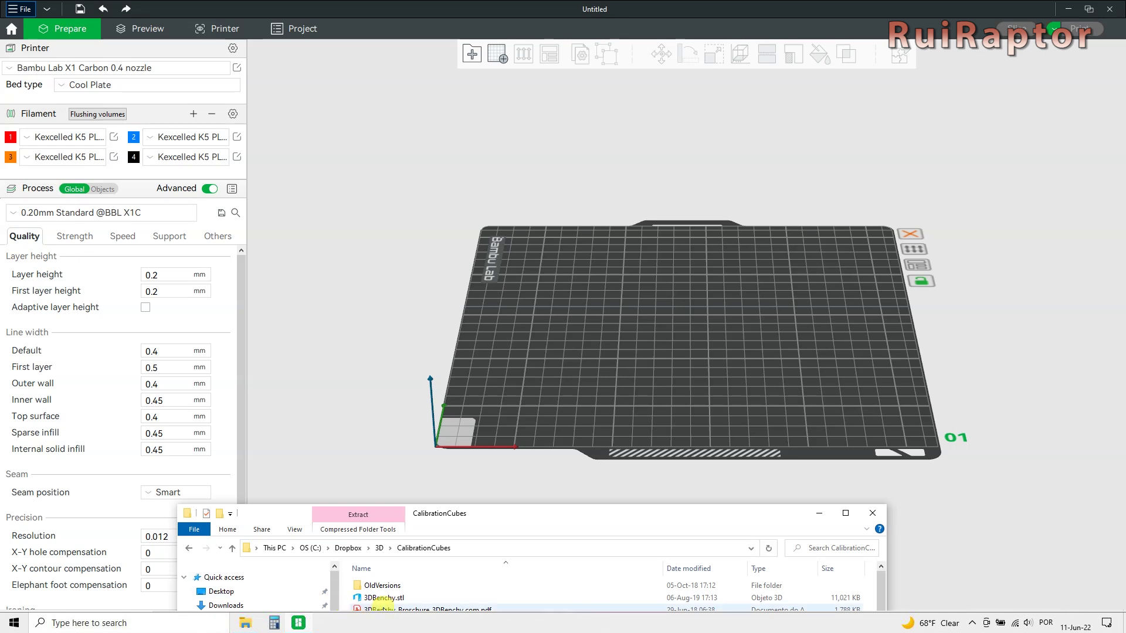
drag(380, 601, 684, 318)
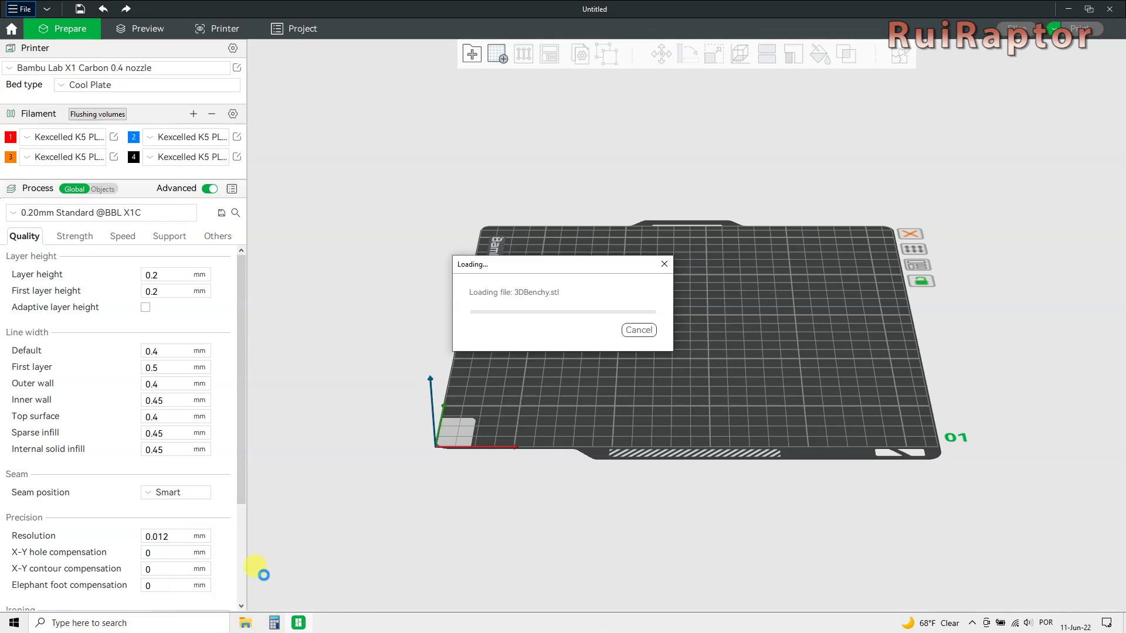
click(747, 325)
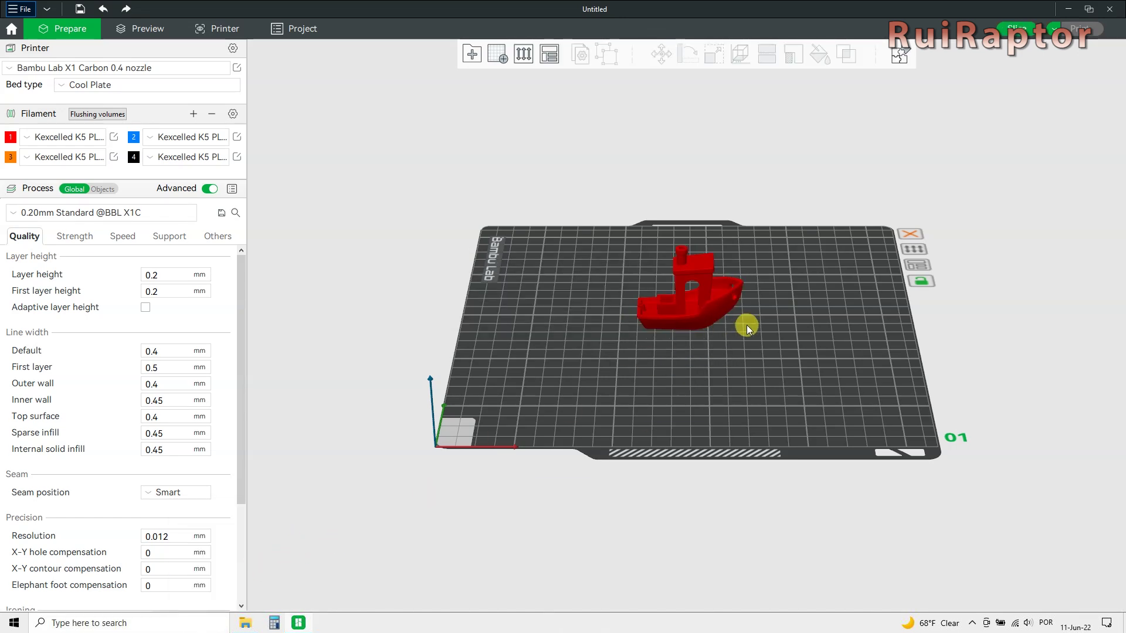
scroll(747, 324, up, 5)
Clone the Benchy once and mirror a copy along the X axis.
click(736, 298)
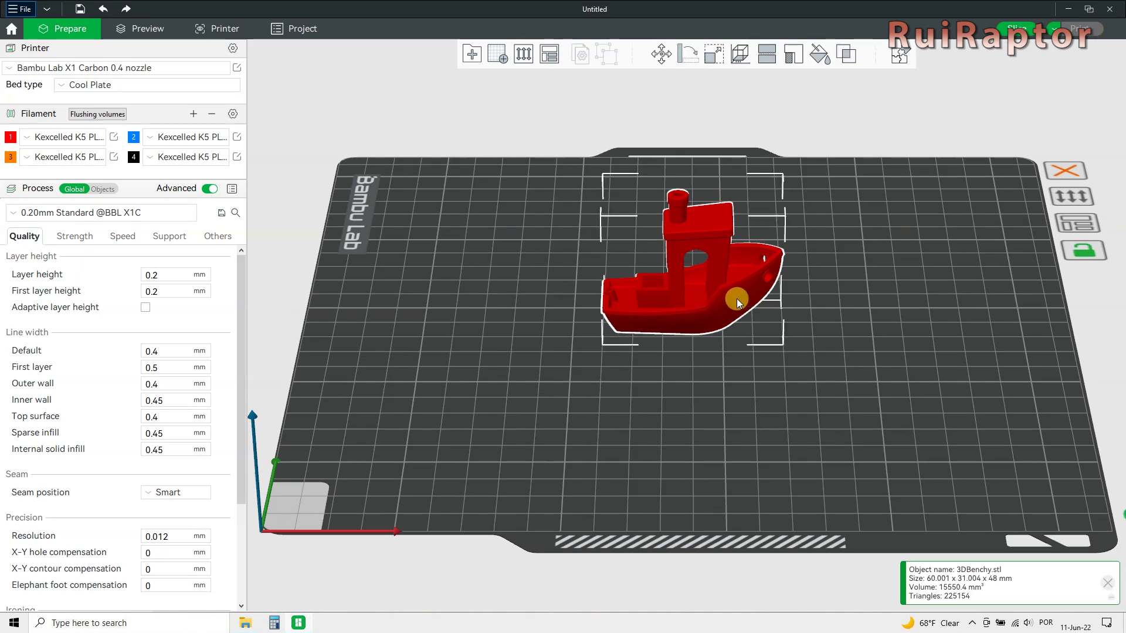
right_click(736, 298)
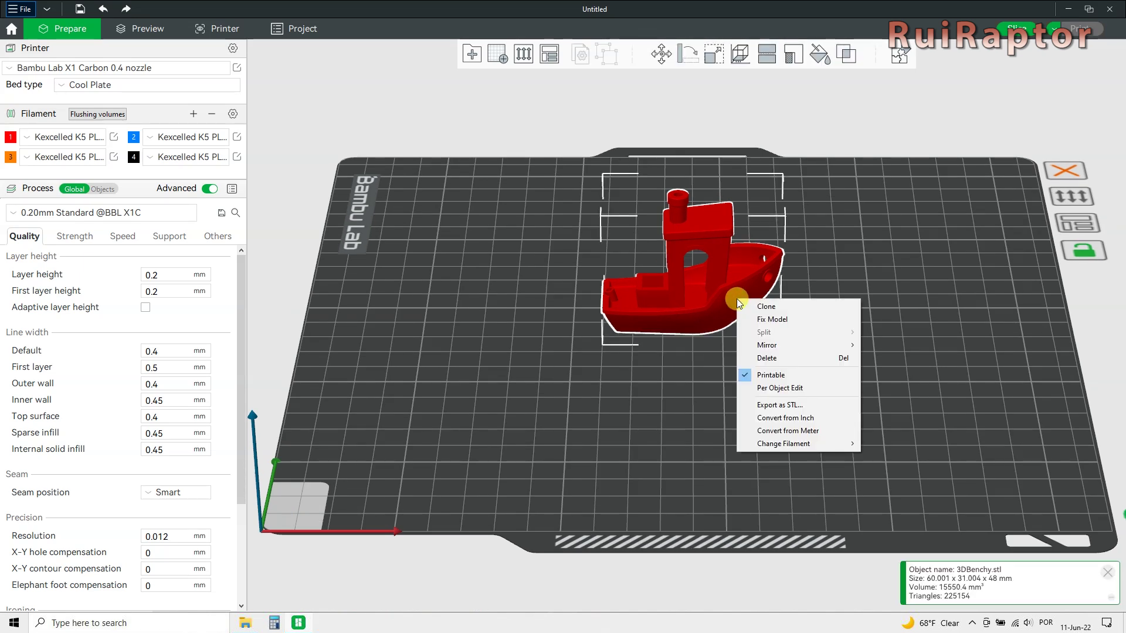
click(763, 306)
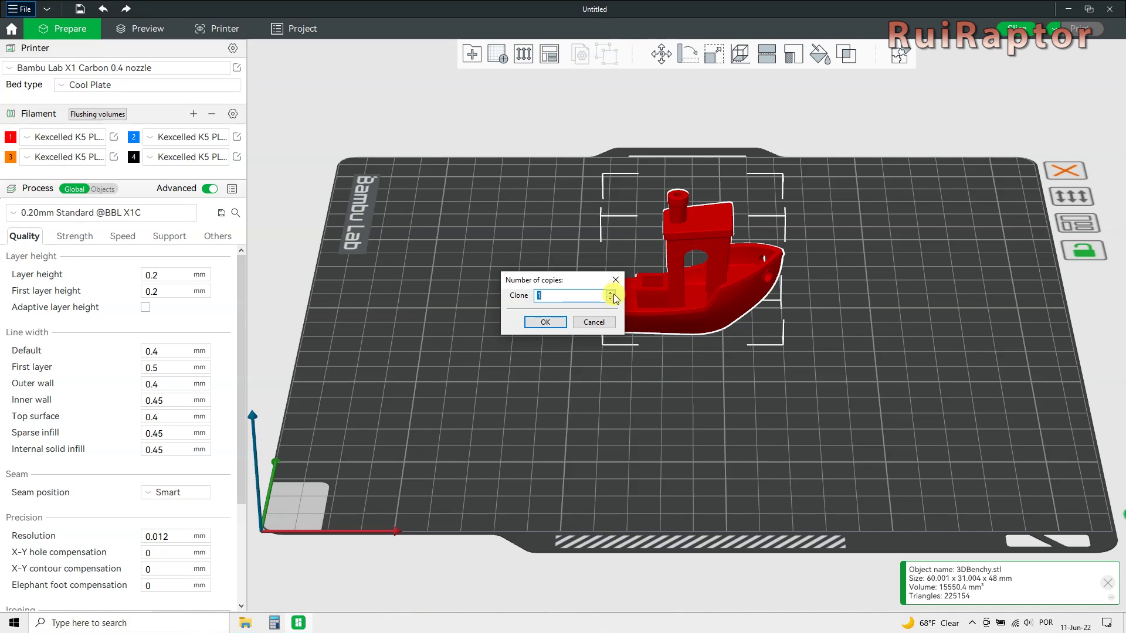
click(555, 323)
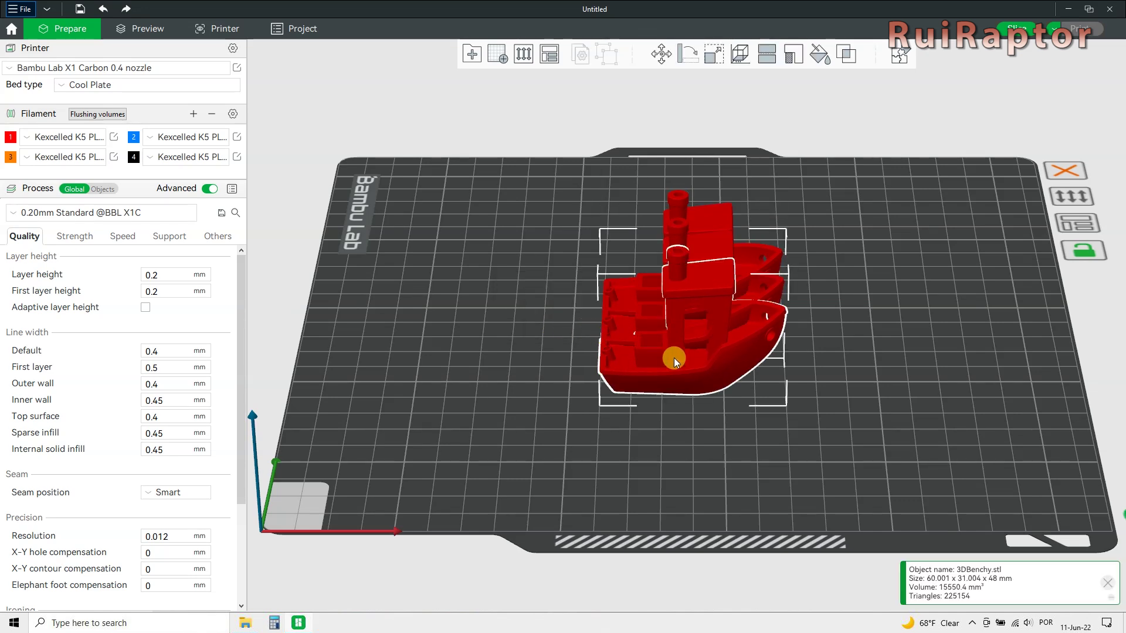
right_click(749, 360)
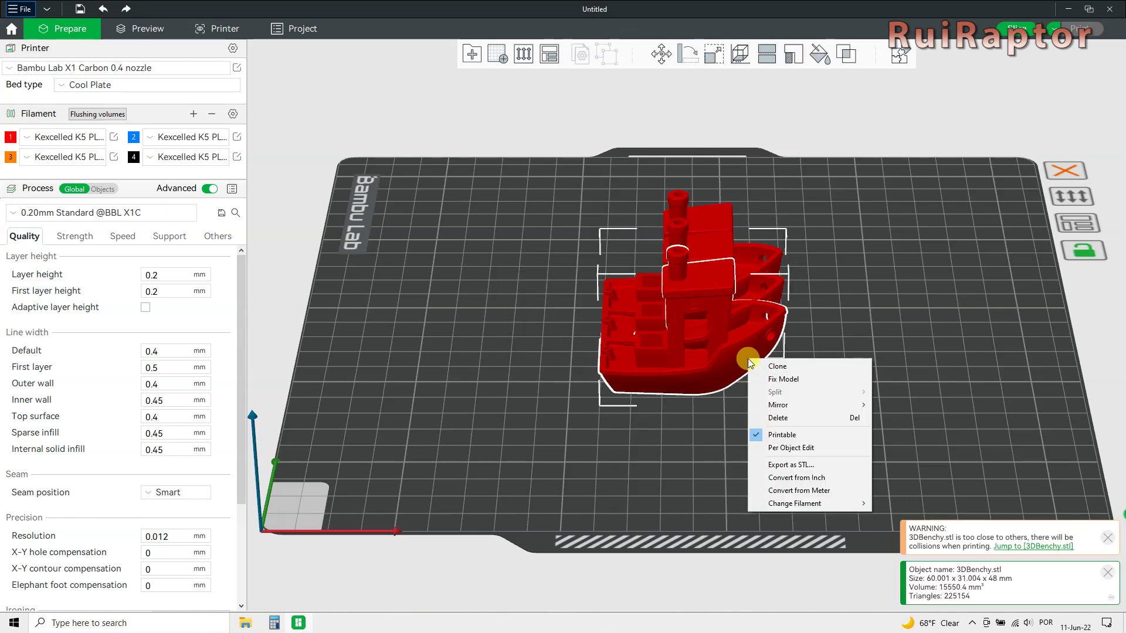
mouse_move(831, 409)
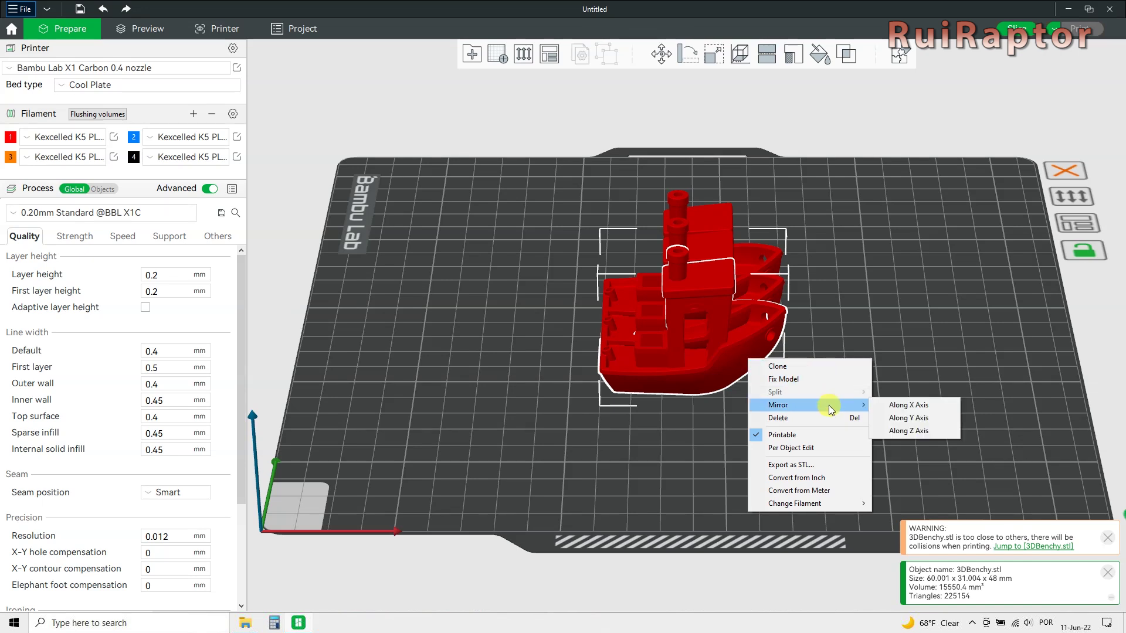
click(896, 405)
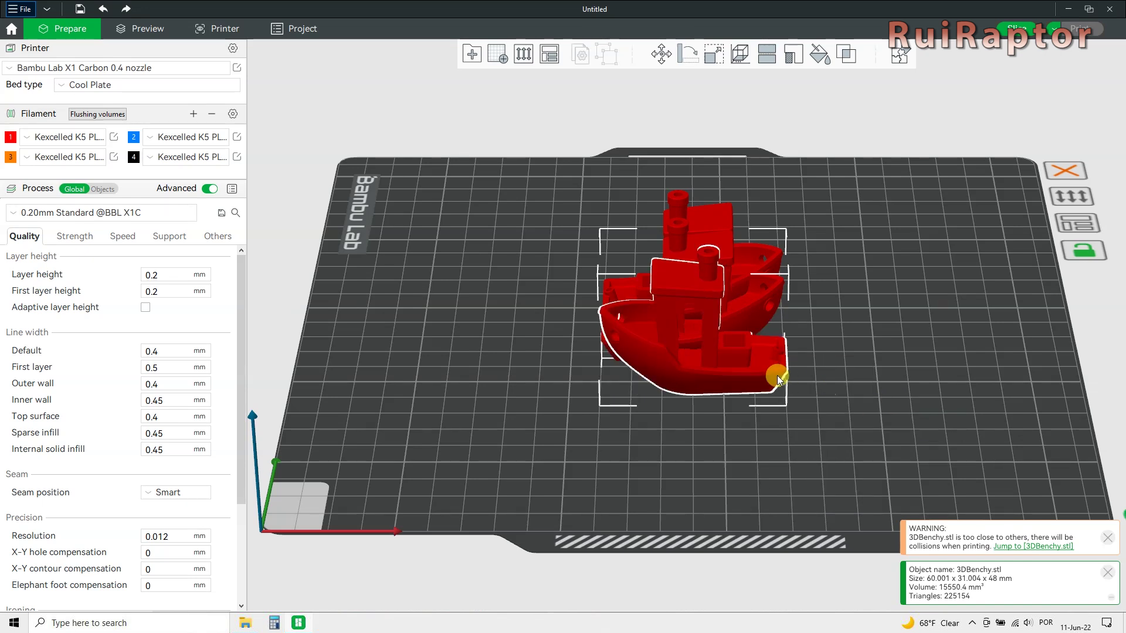
right_click(724, 371)
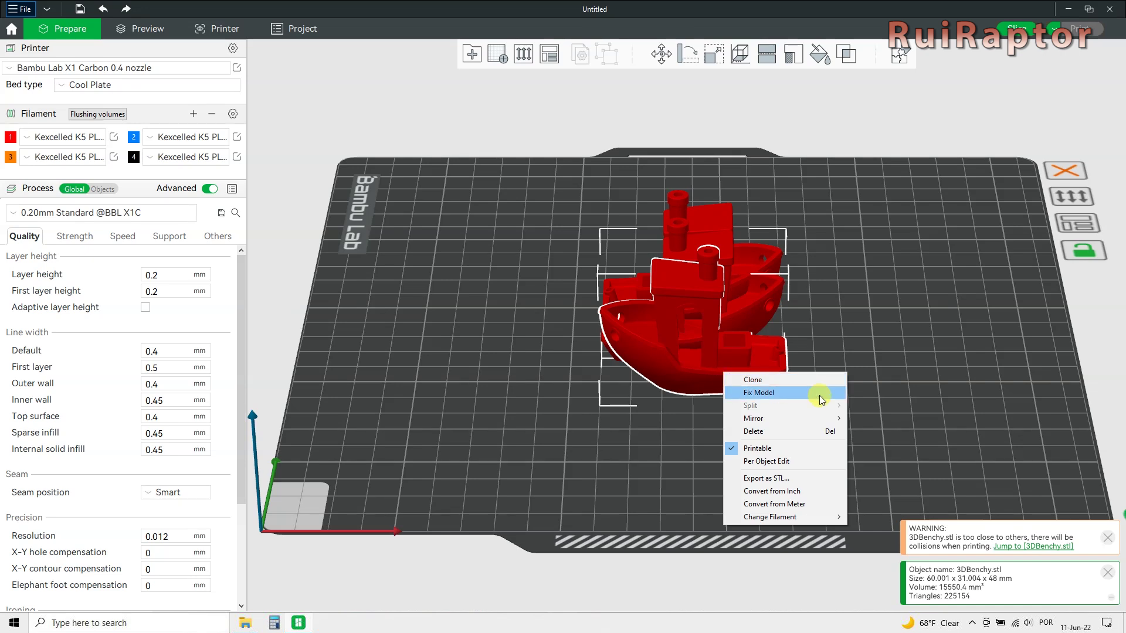
In the per-object settings table, assign filament 2 to the second Benchy.
click(826, 462)
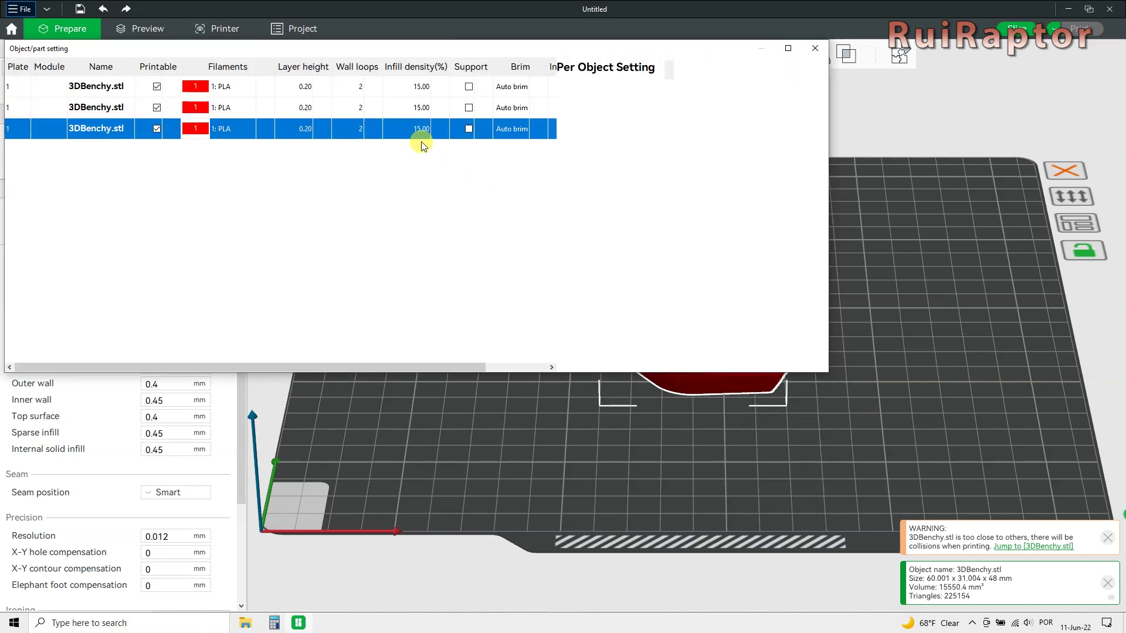
drag(337, 48, 641, 190)
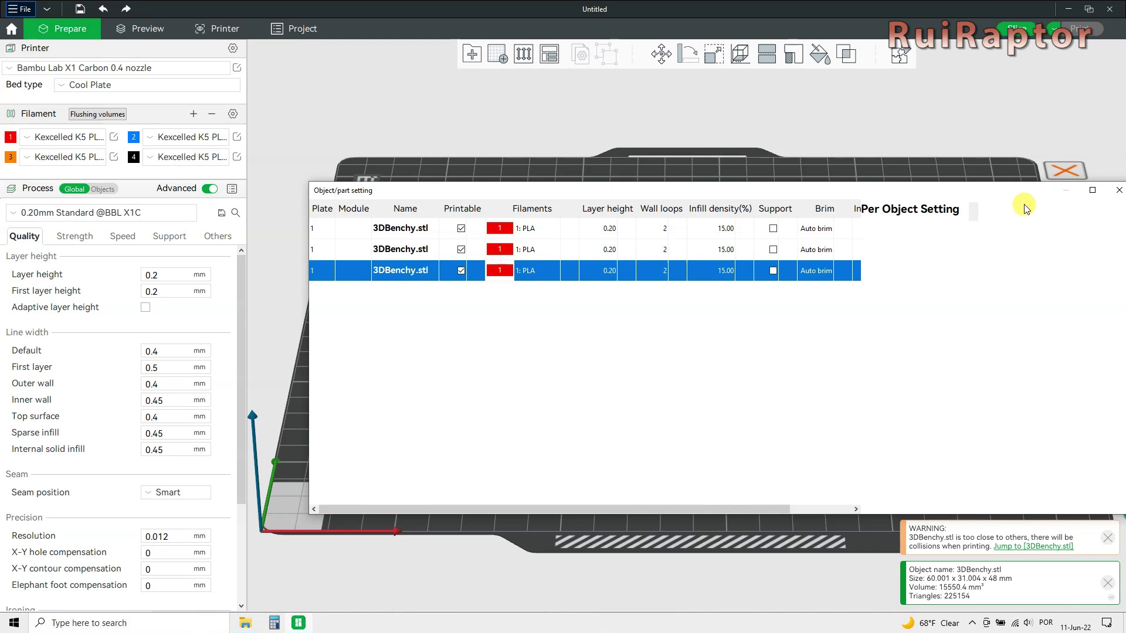
click(1114, 189)
click(104, 189)
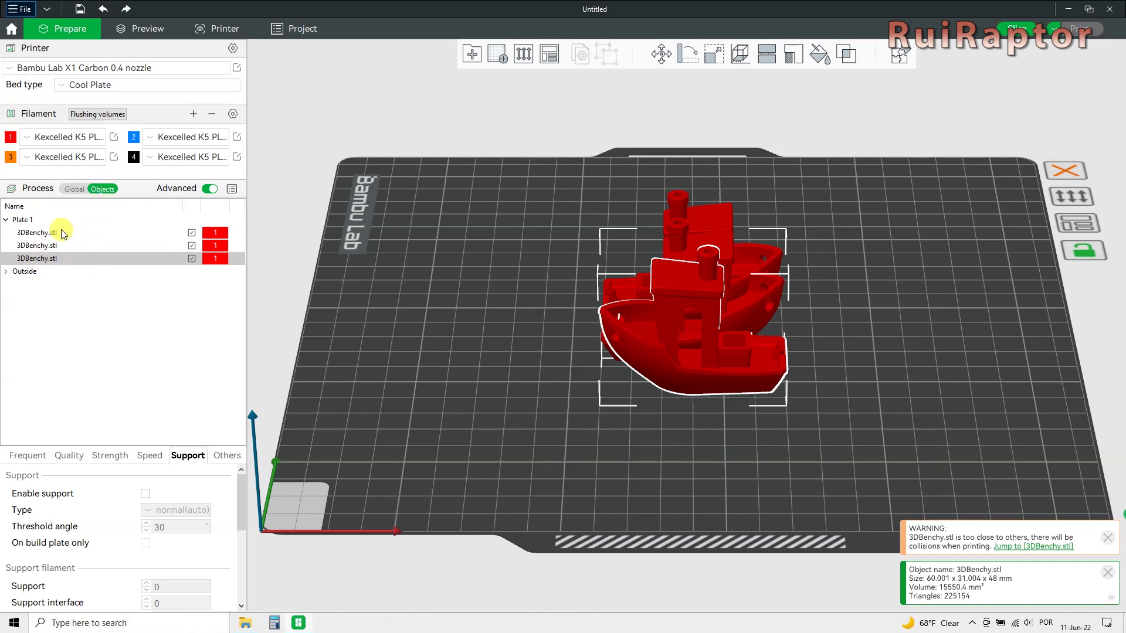
click(232, 191)
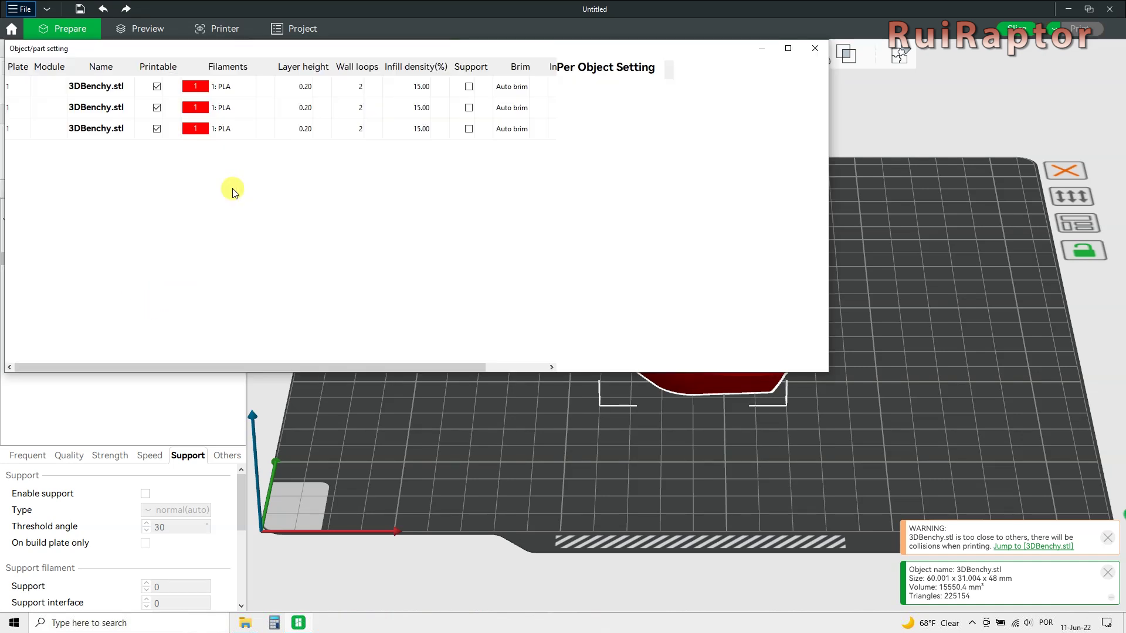
drag(244, 45, 379, 146)
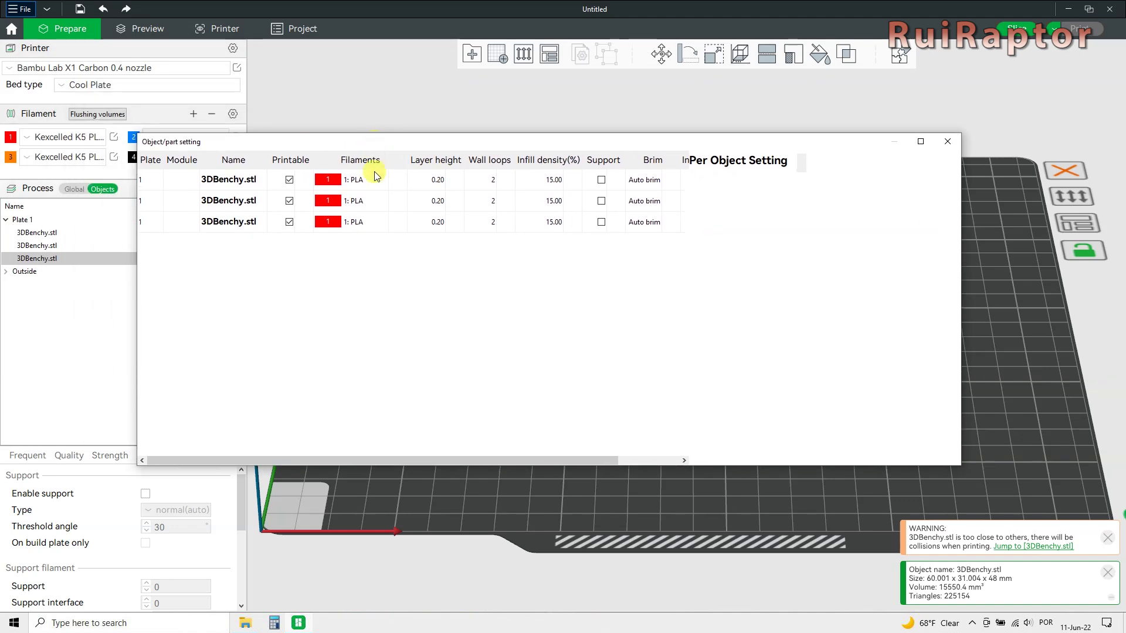
click(333, 199)
click(333, 199)
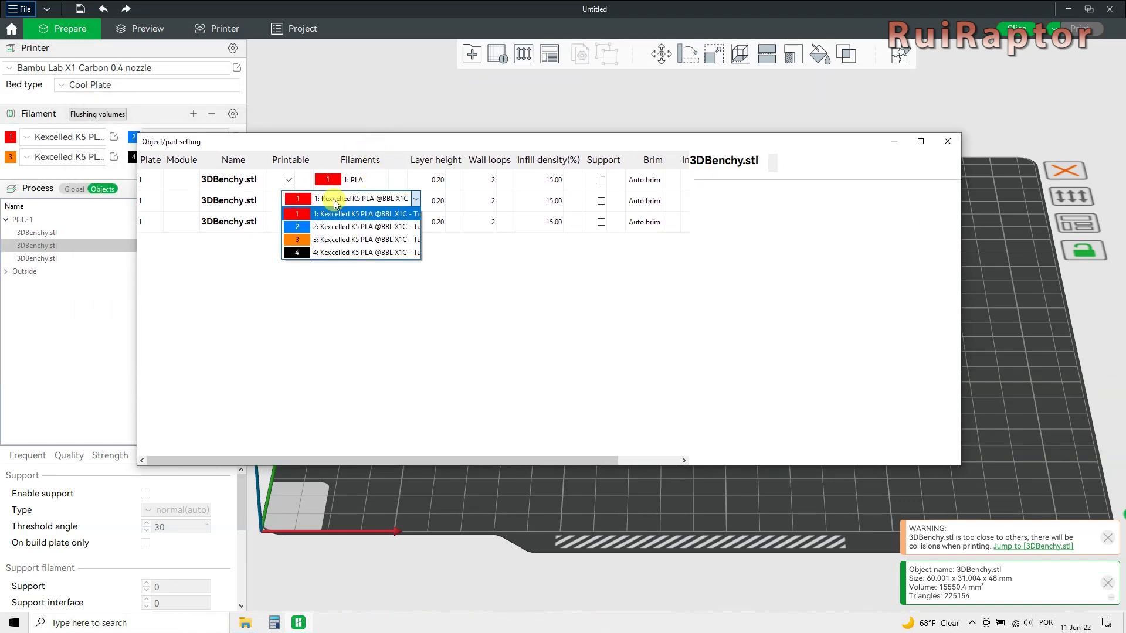
click(333, 226)
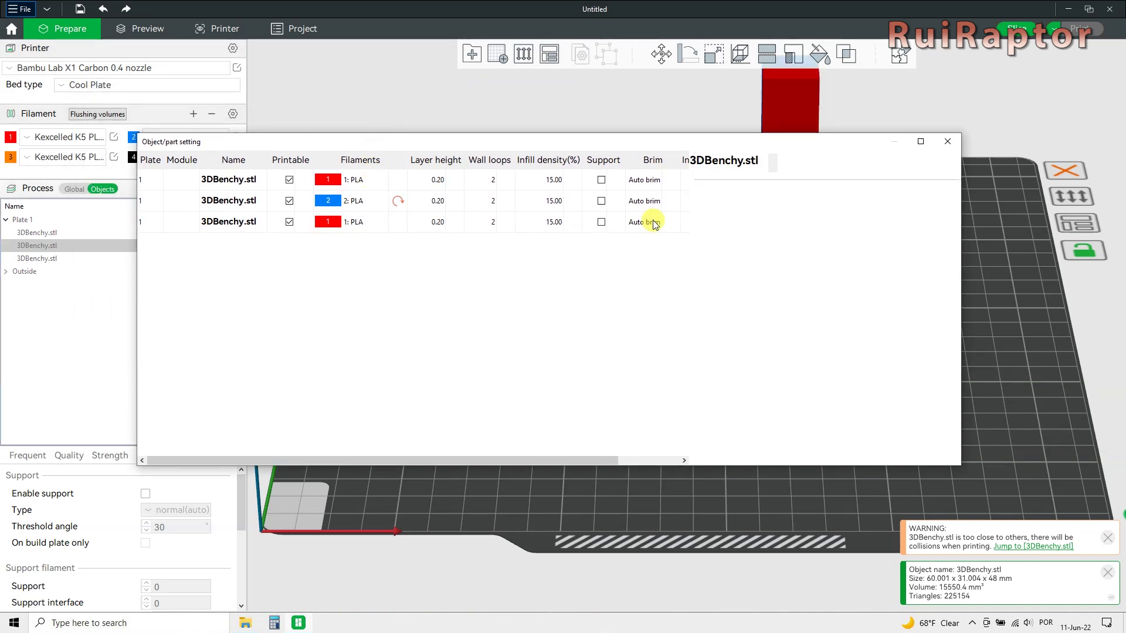
click(945, 142)
Change the front Benchy to filament 3.
mouse_move(831, 381)
mouse_down()
mouse_move(791, 386)
mouse_move(819, 382)
mouse_up()
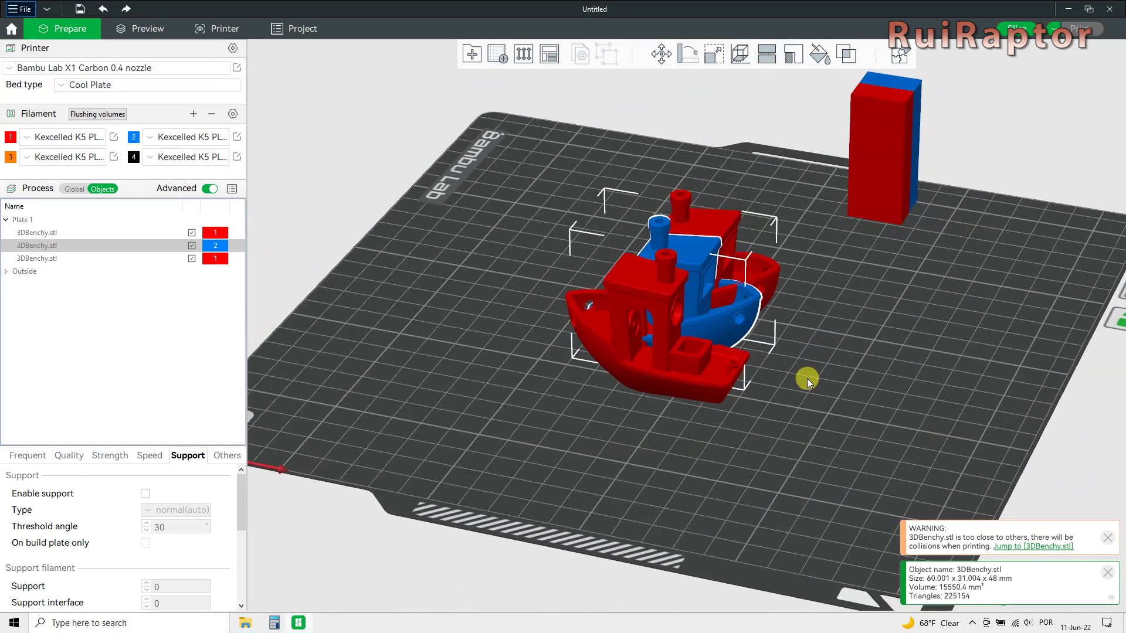
right_click(654, 342)
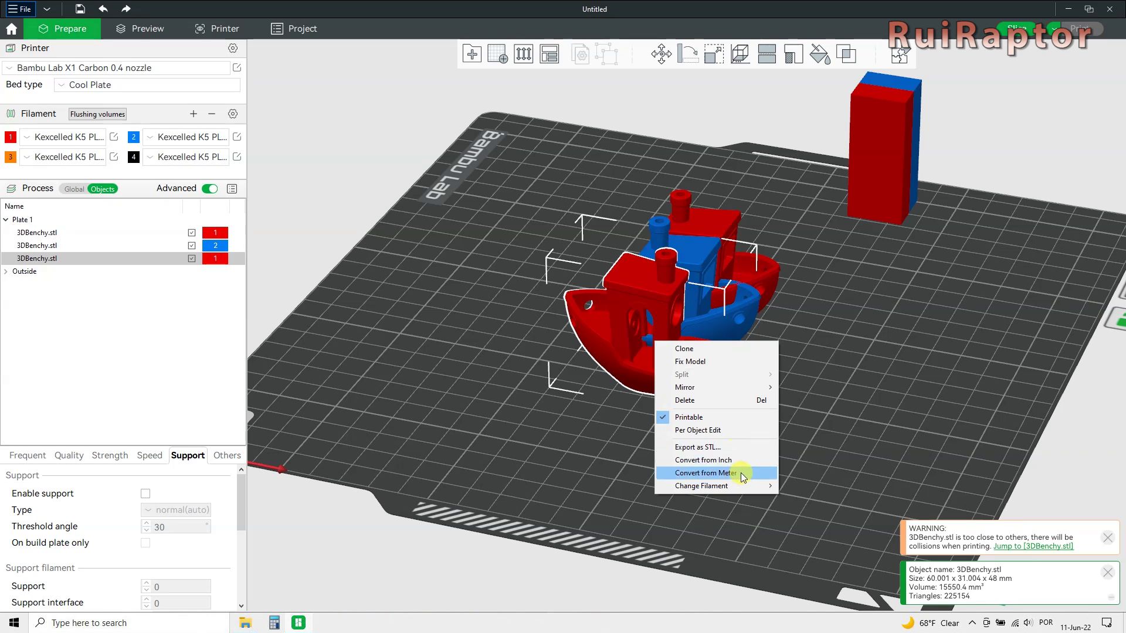
mouse_move(742, 485)
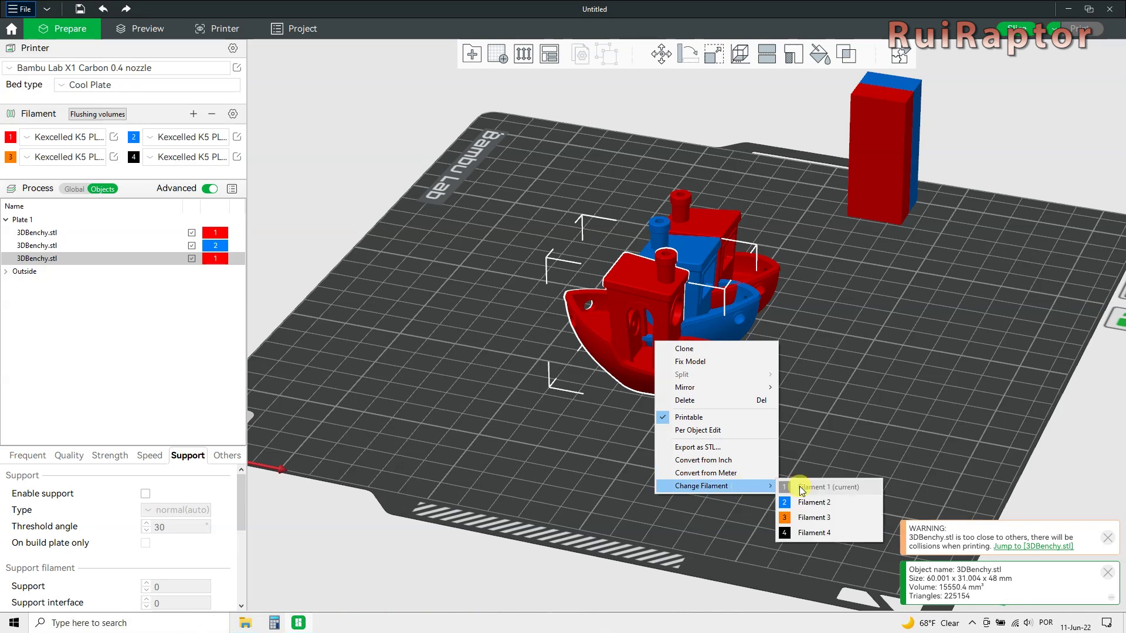
click(827, 518)
Delete the orange and blue Benchy copies, leaving one red Benchy.
right_click(669, 374)
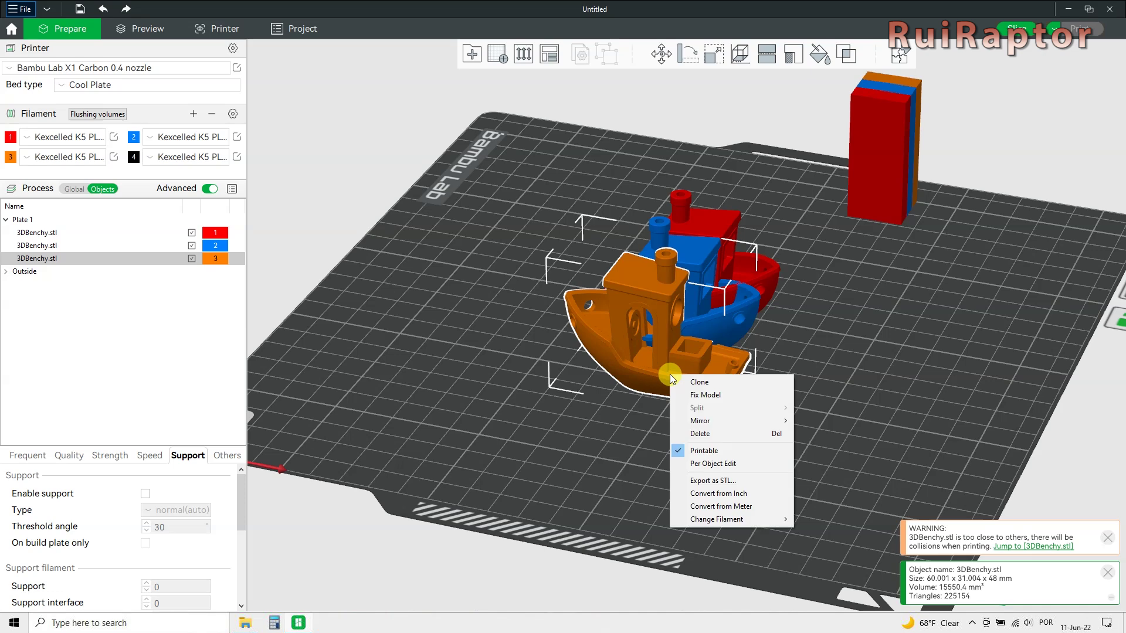
click(701, 433)
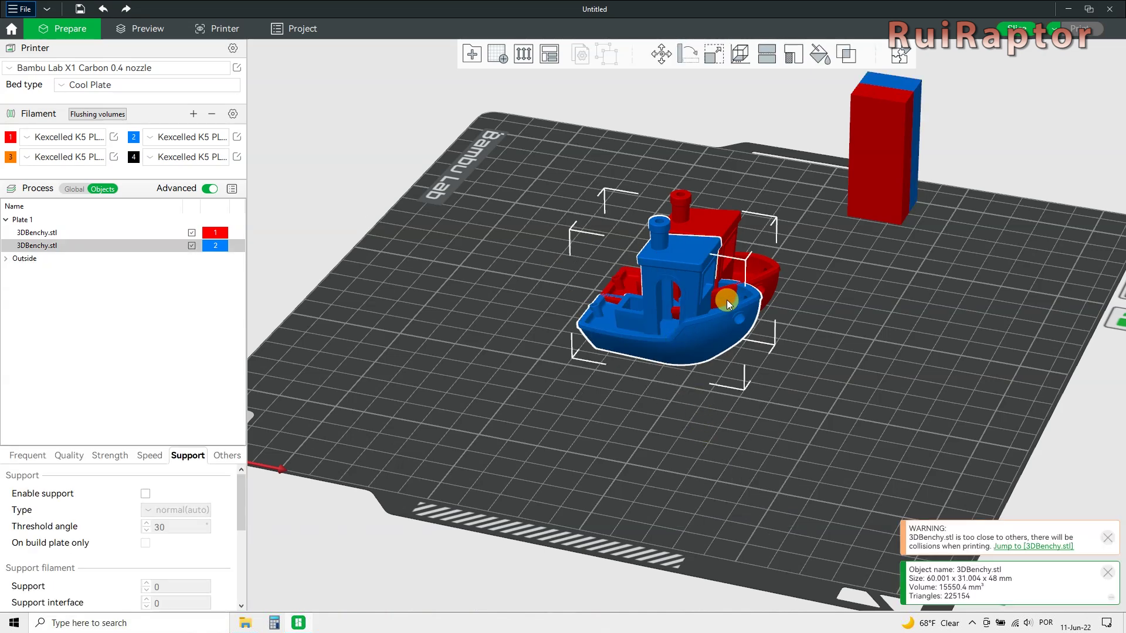
right_click(705, 333)
click(732, 392)
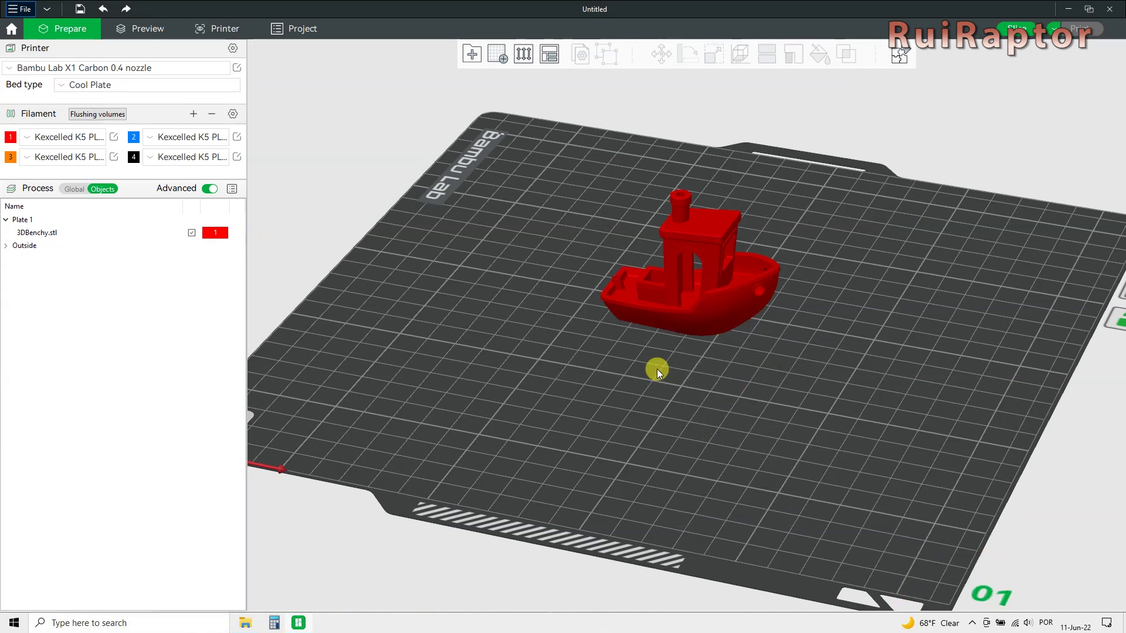
Reset the view and add build plates up to plate 04.
key(0)
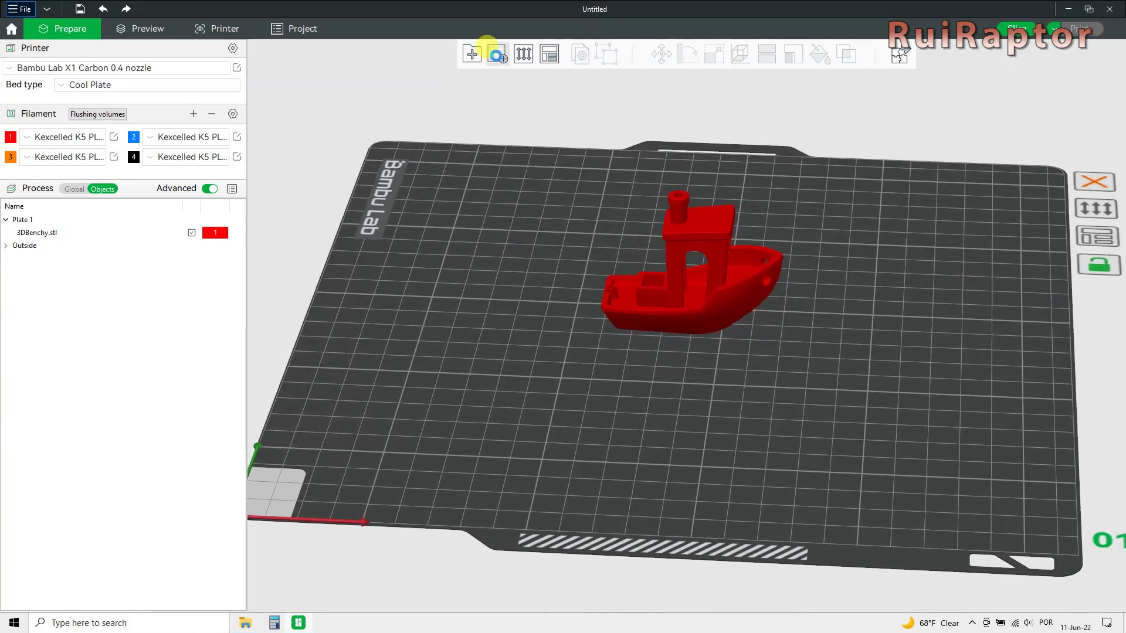
click(498, 53)
click(498, 53)
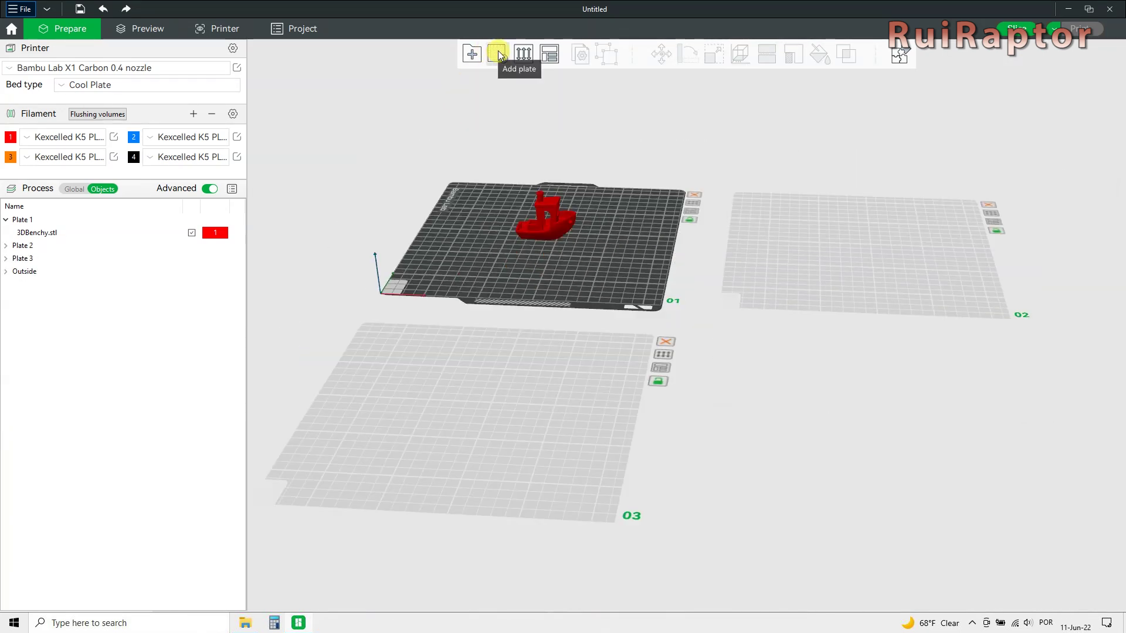
click(498, 53)
click(752, 276)
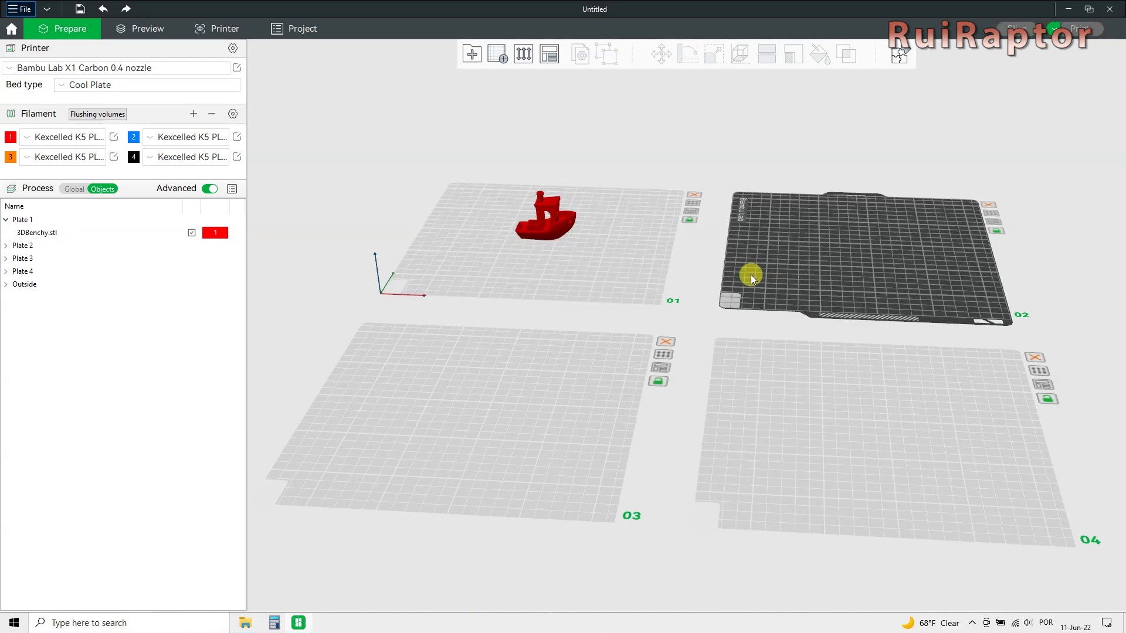
Add a cube primitive to plate 04.
click(553, 399)
click(807, 407)
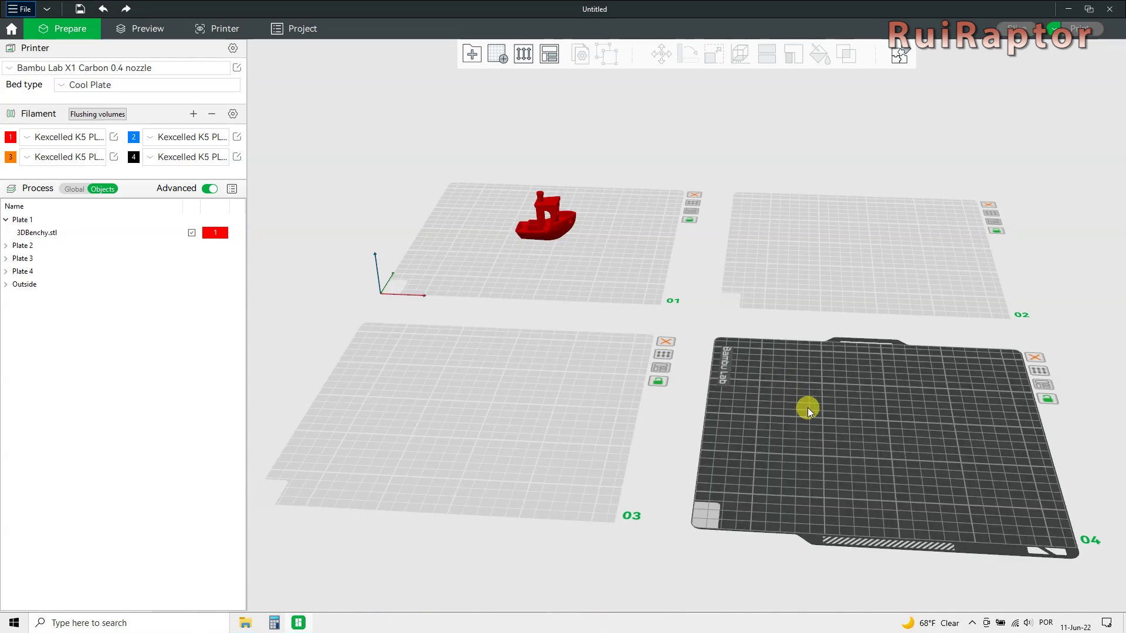
right_click(807, 407)
mouse_move(844, 485)
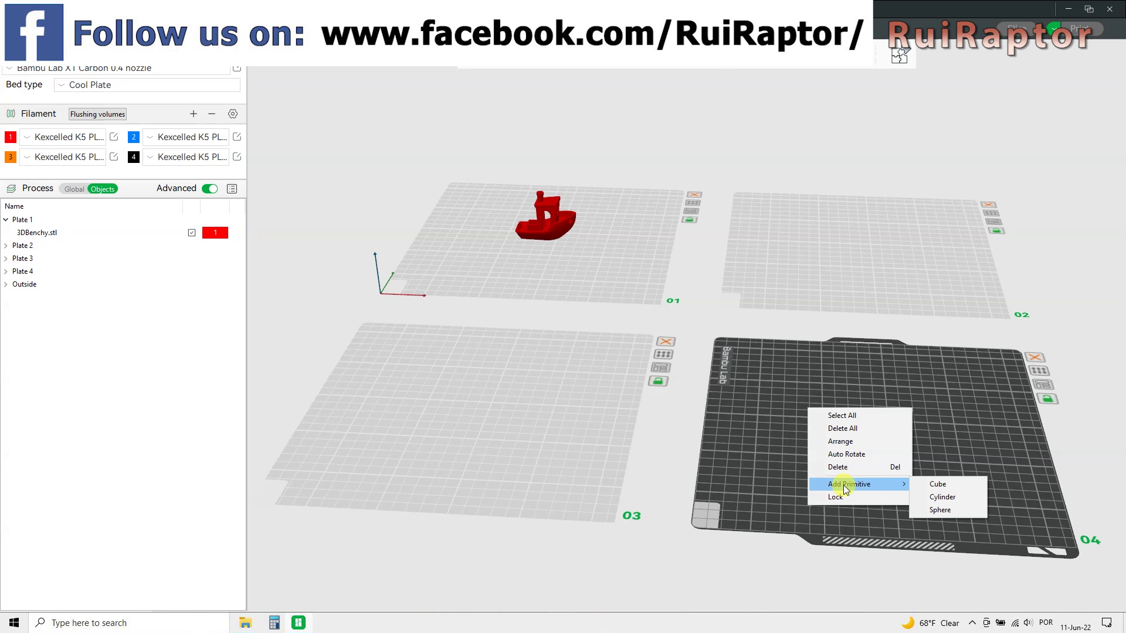
click(950, 484)
Add a sphere primitive to plate 03.
click(485, 410)
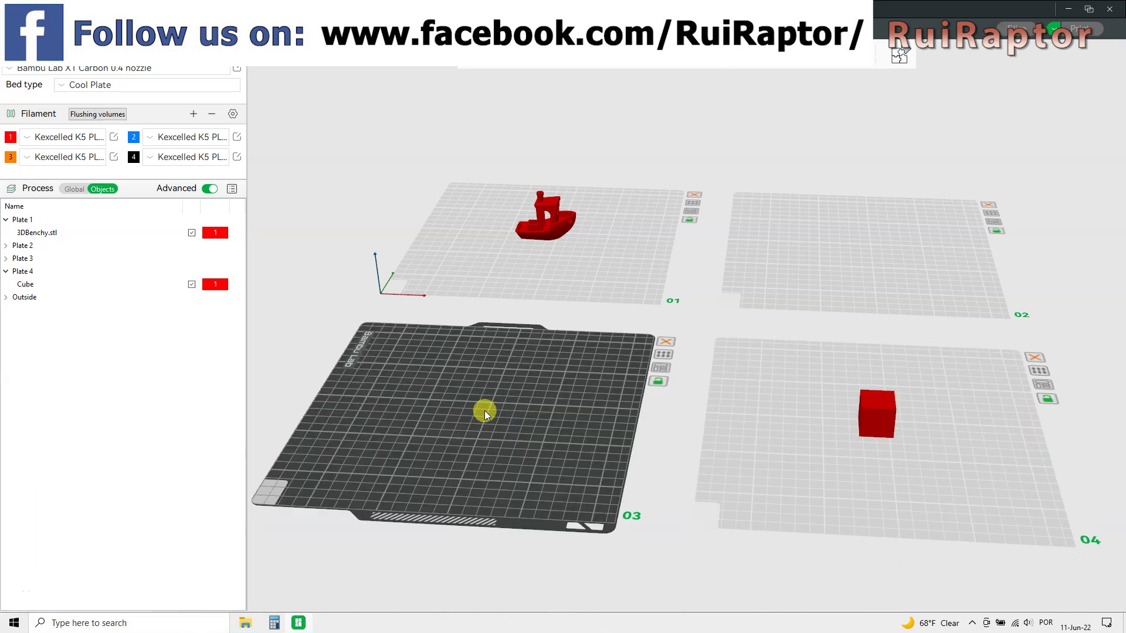
right_click(485, 411)
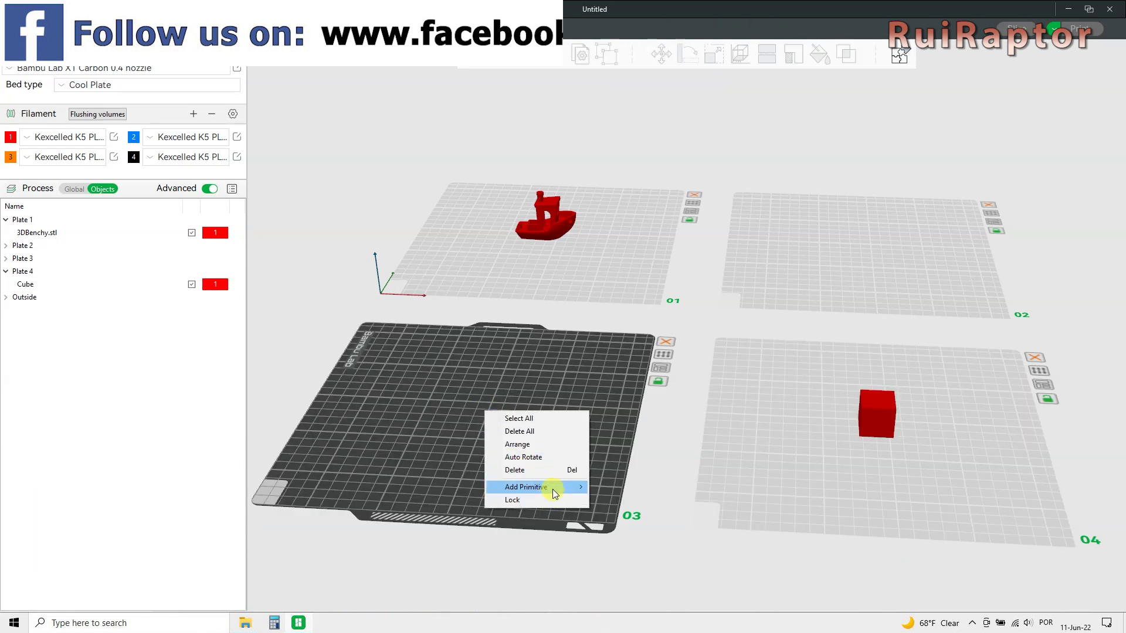
mouse_move(553, 489)
click(635, 513)
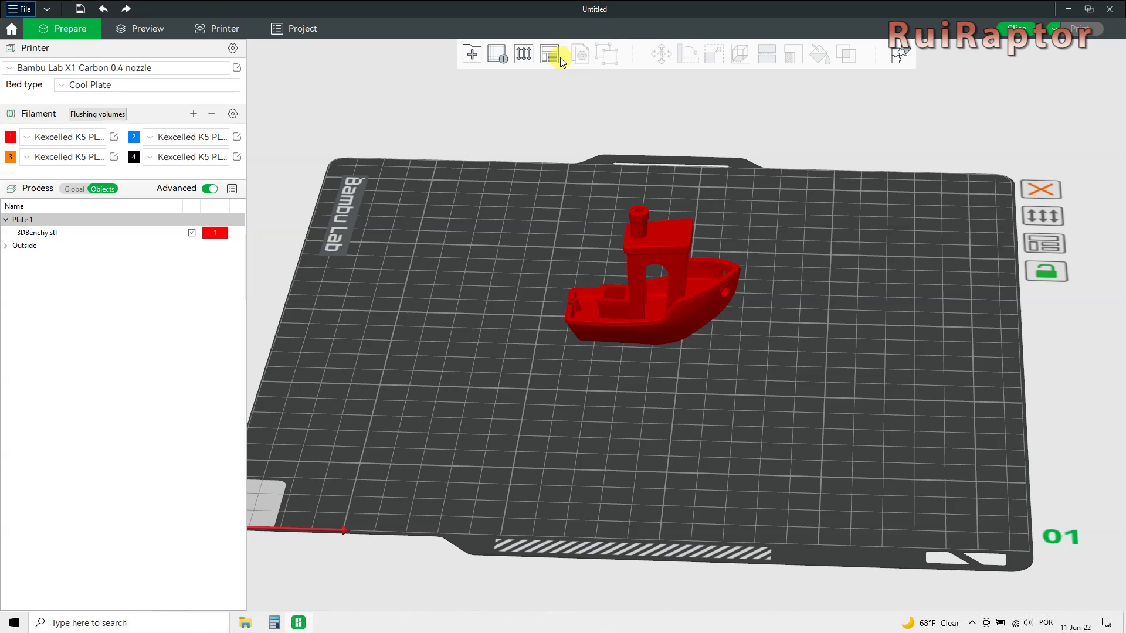
Review the Arrange options, then select the Benchy to show its 60.001 x 31.004 x 48 mm size.
right_click(554, 57)
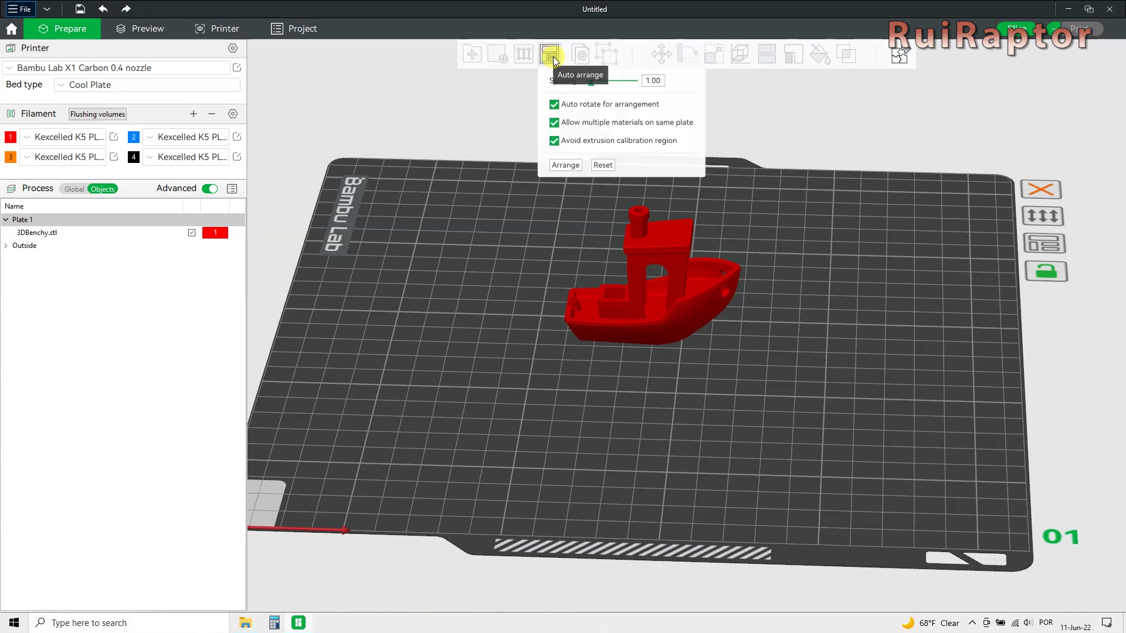
click(472, 120)
click(657, 303)
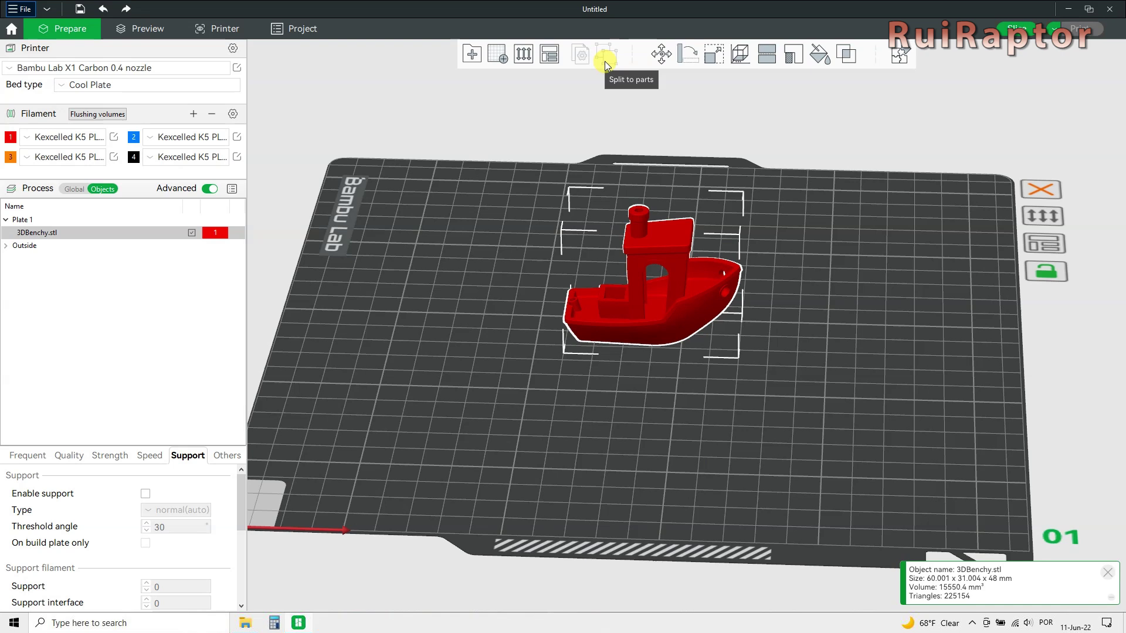
Move the Benchy to X 128, Y 123.05 and test rotations, leaving it upright.
click(657, 54)
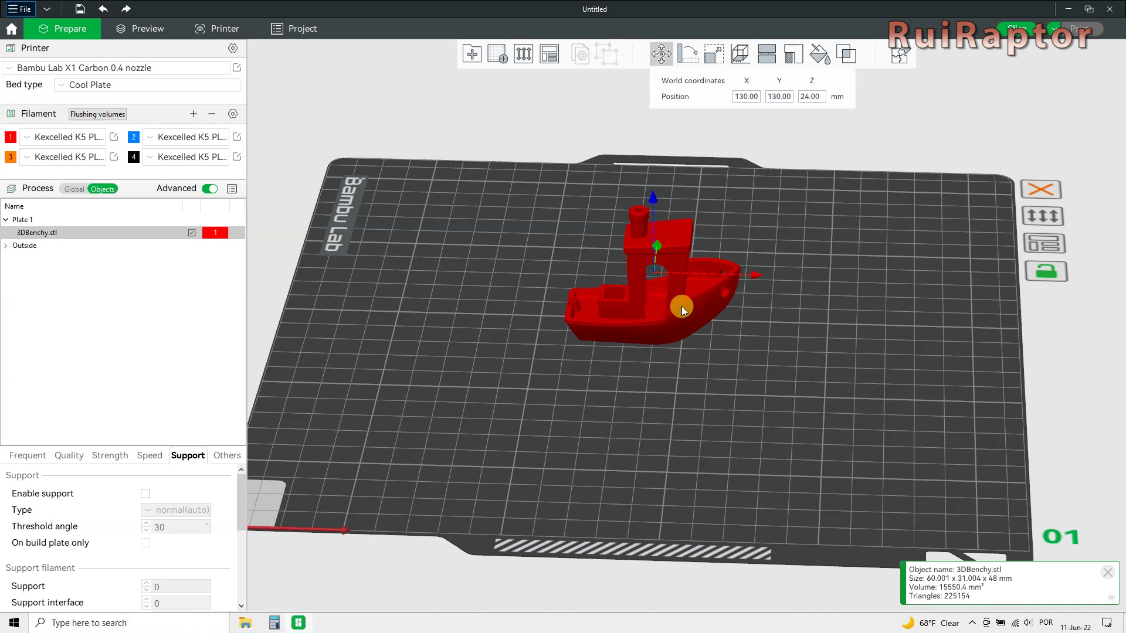
mouse_move(686, 316)
mouse_down()
mouse_move(624, 349)
mouse_move(672, 315)
mouse_move(680, 325)
mouse_up()
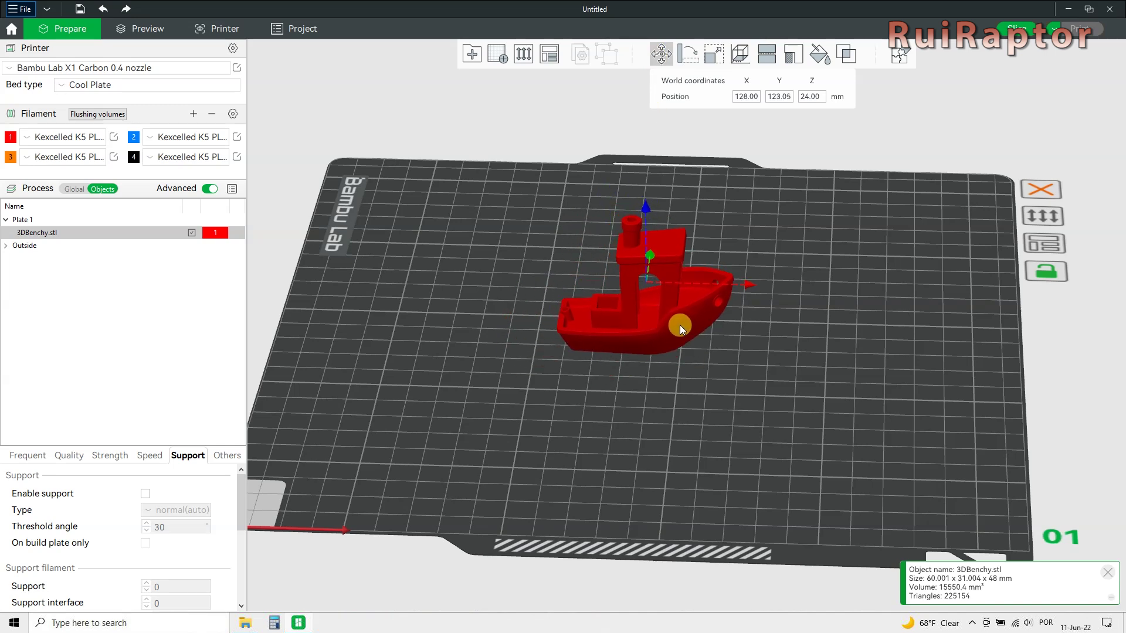
click(689, 56)
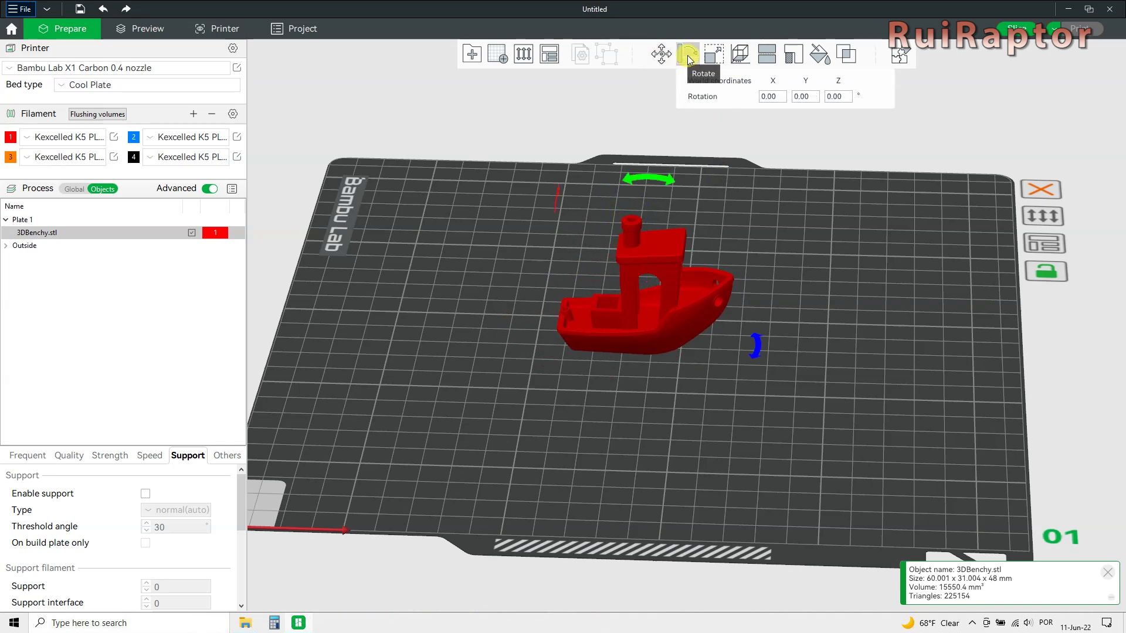
mouse_move(756, 347)
mouse_down()
mouse_move(713, 385)
mouse_move(760, 347)
mouse_up()
mouse_move(639, 178)
mouse_down()
mouse_move(695, 191)
mouse_move(646, 178)
mouse_up()
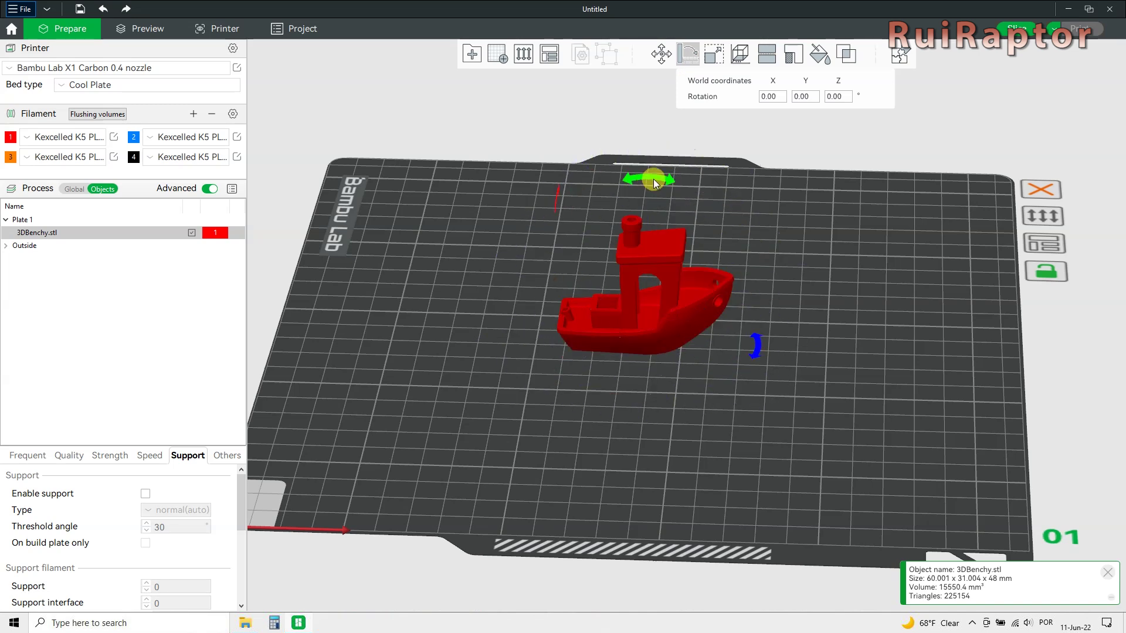
Scale the Benchy uniformly to 124.40%, about 74.64 × 38.57 × 59.71 mm.
click(713, 56)
click(755, 96)
text(120)
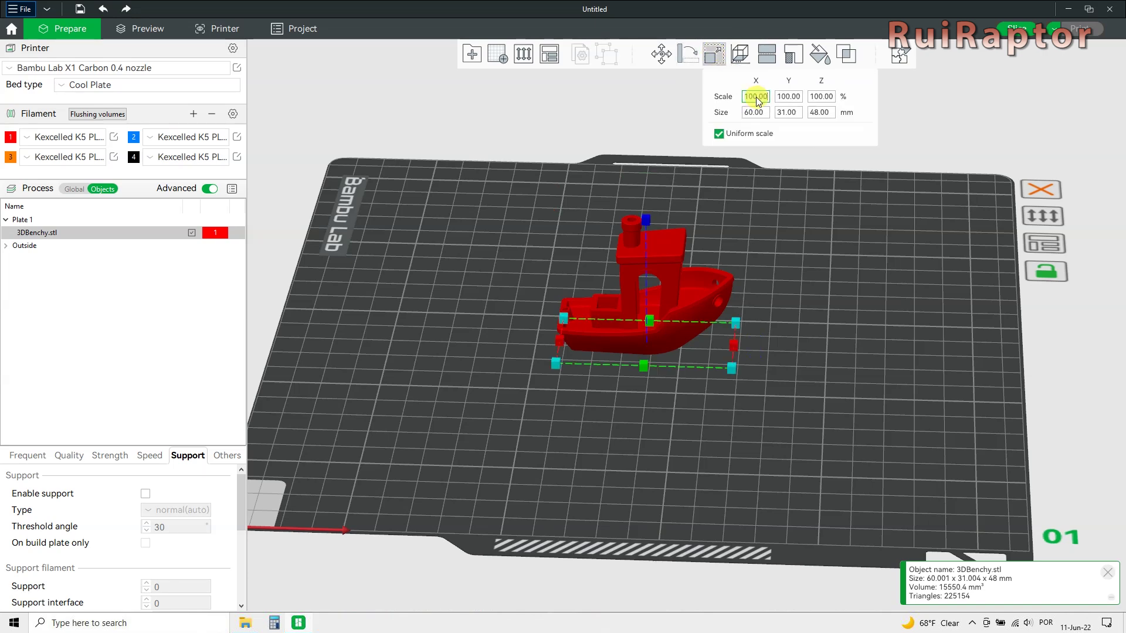
click(792, 99)
mouse_move(750, 374)
mouse_down()
mouse_move(777, 391)
mouse_move(754, 381)
mouse_up()
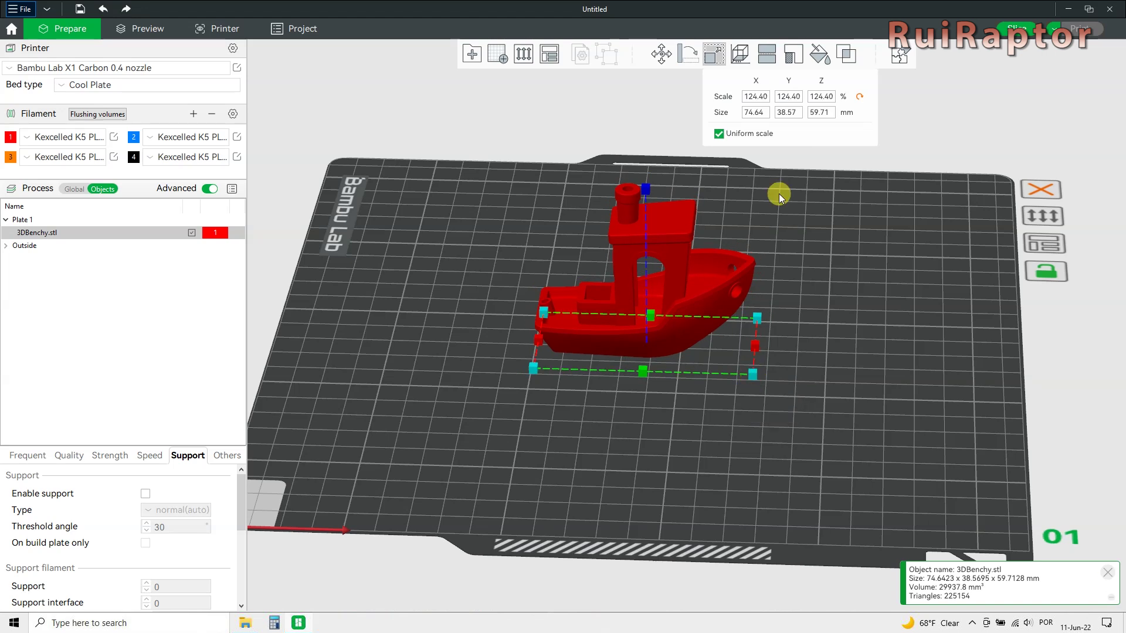
Lay the Benchy on its chimney top, then back on its hull bottom.
click(741, 56)
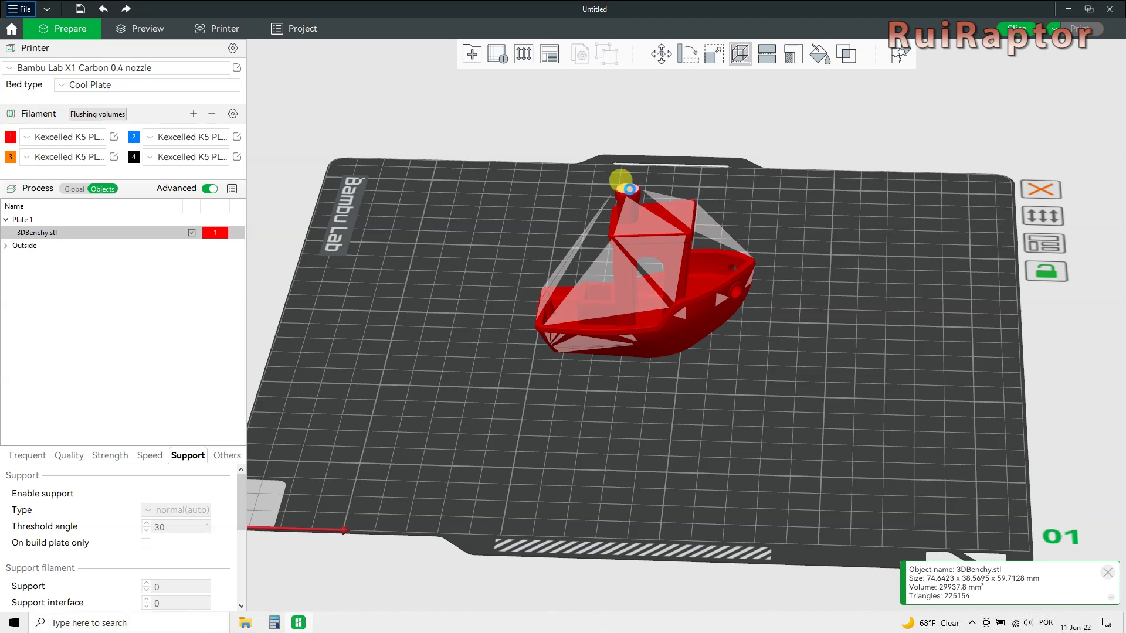
click(628, 185)
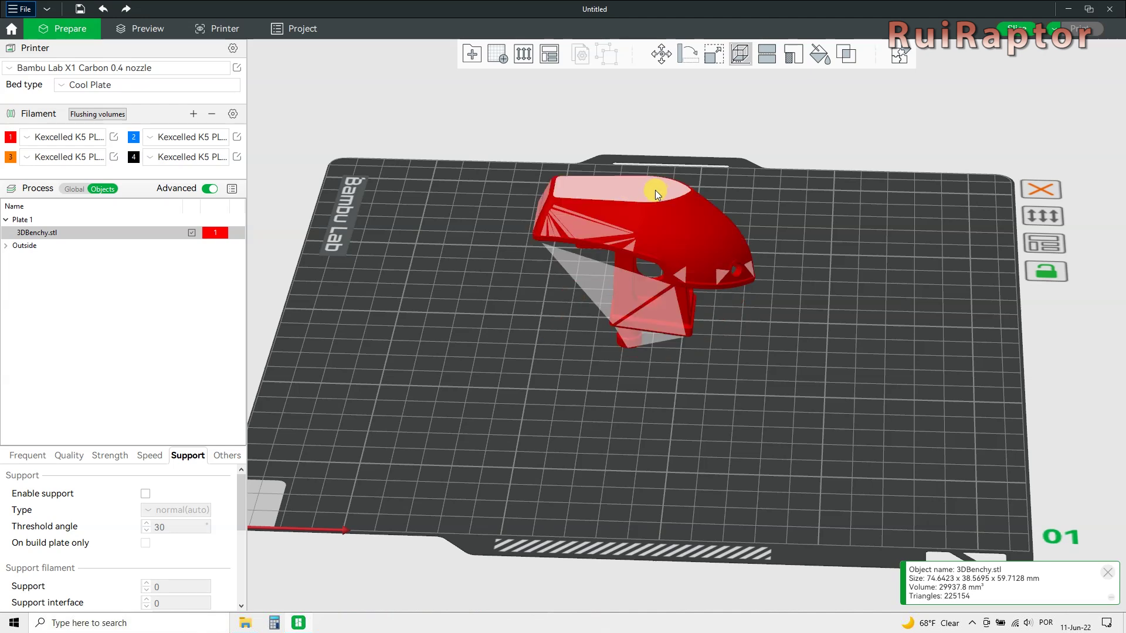
click(655, 190)
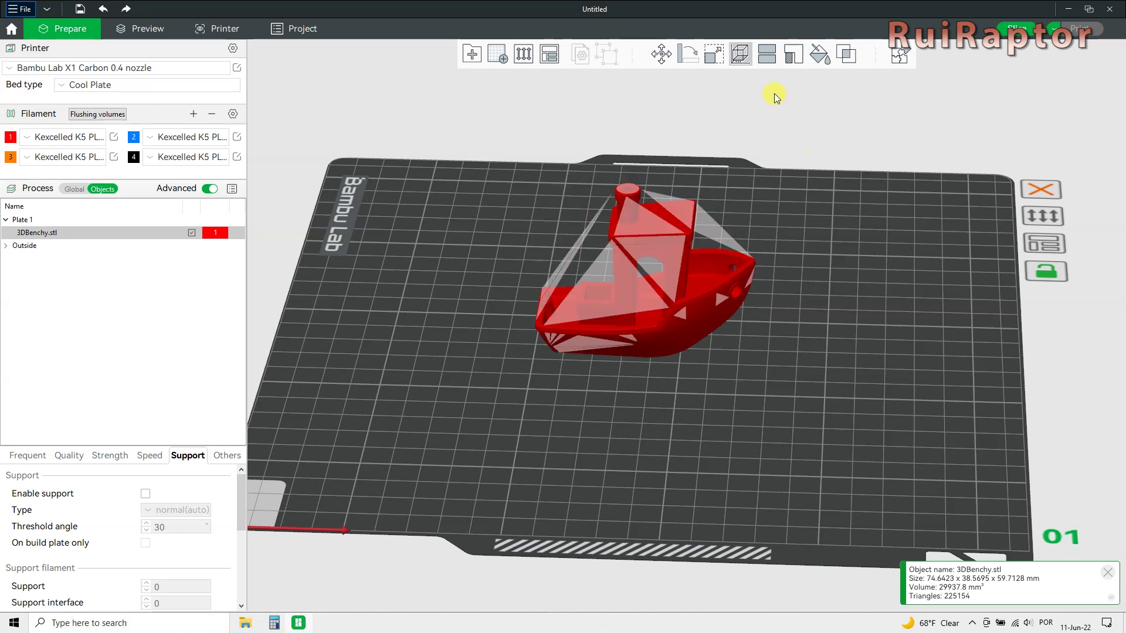
Raise the cut plane to 42.91 mm through the cabin and perform the cut.
click(767, 55)
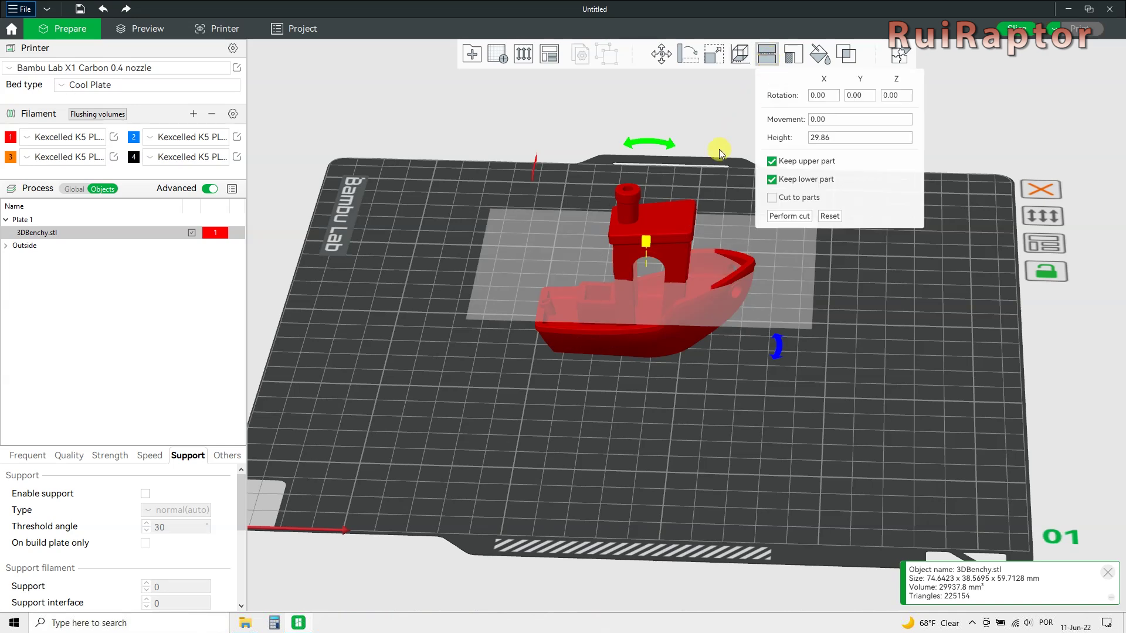
drag(646, 241, 657, 198)
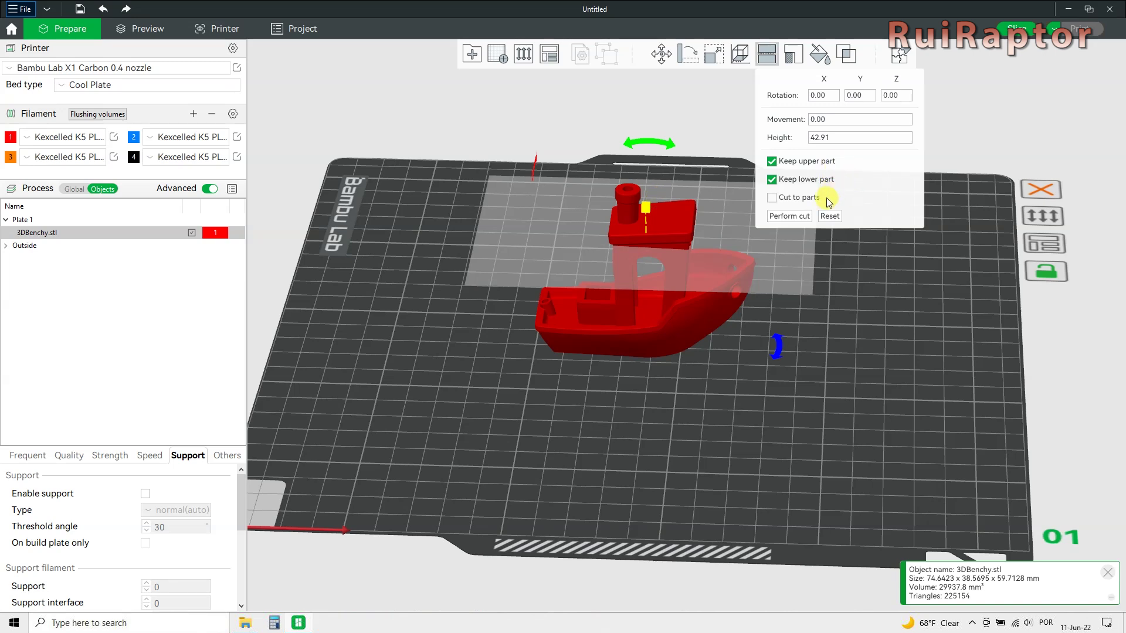
click(796, 220)
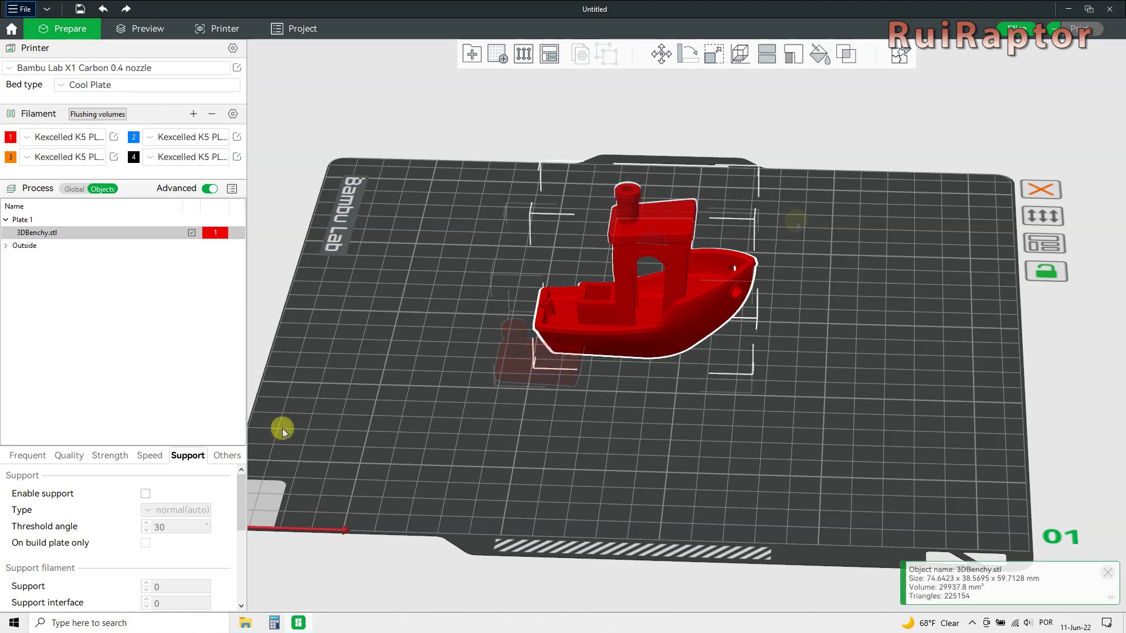
Enable support, enforce supports along the hull and top bow edges, and block the bow's lower edge.
click(146, 494)
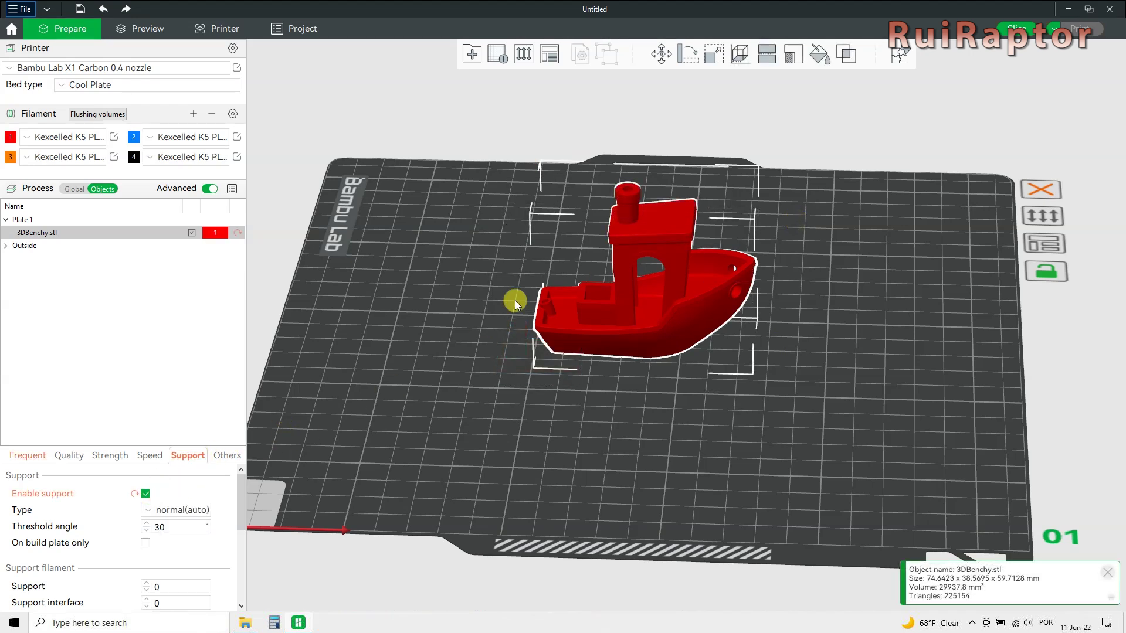
click(796, 57)
drag(894, 472, 807, 435)
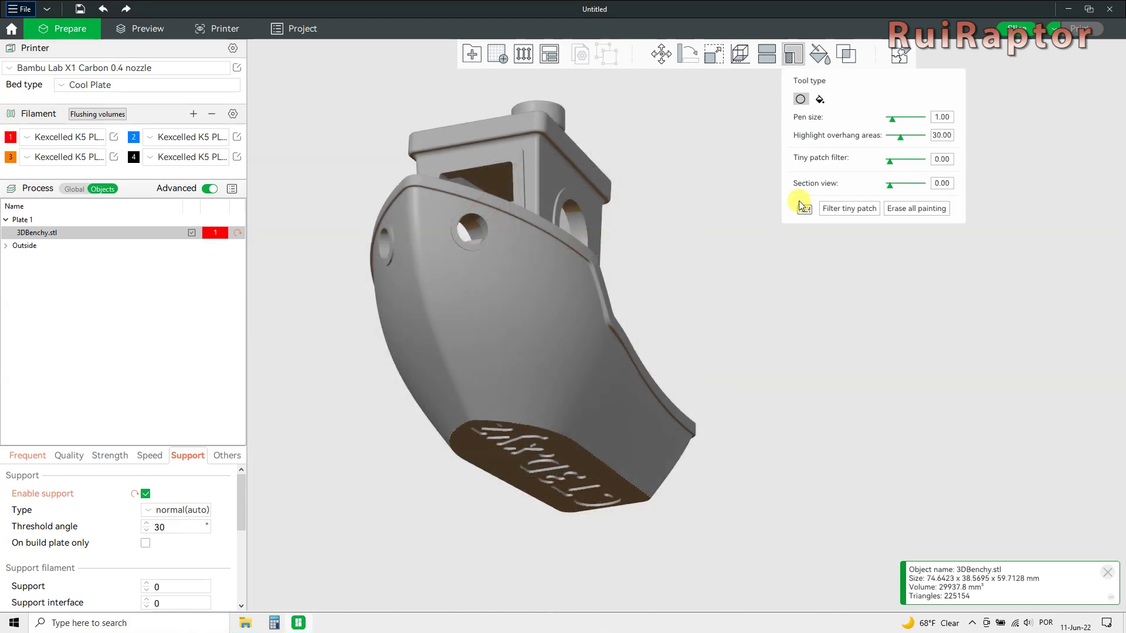
mouse_move(805, 210)
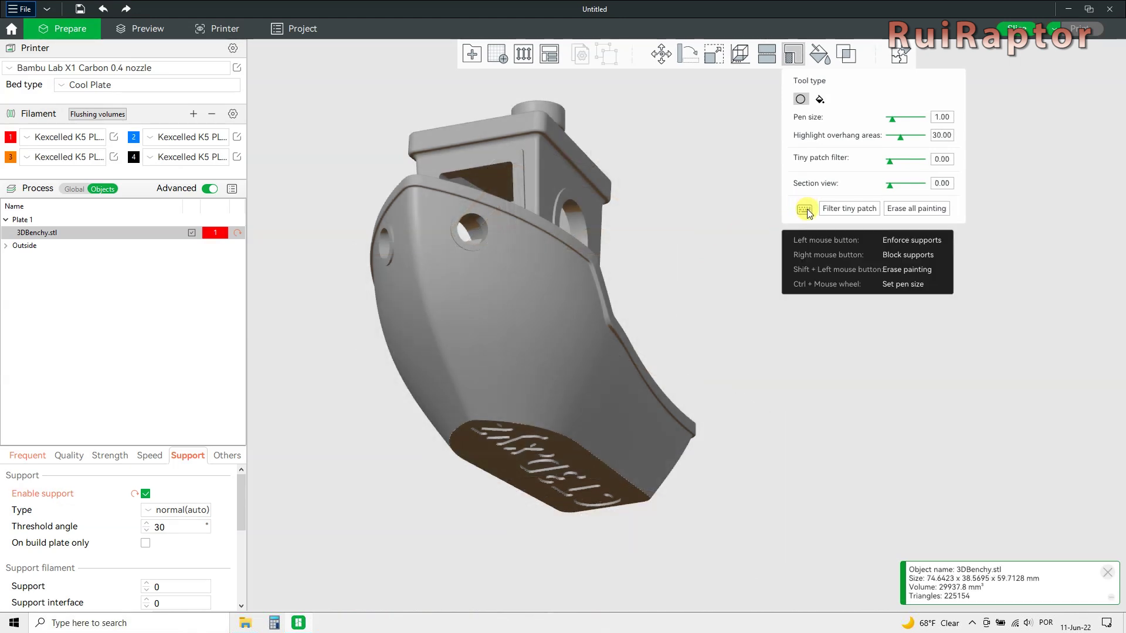
drag(756, 437, 654, 351)
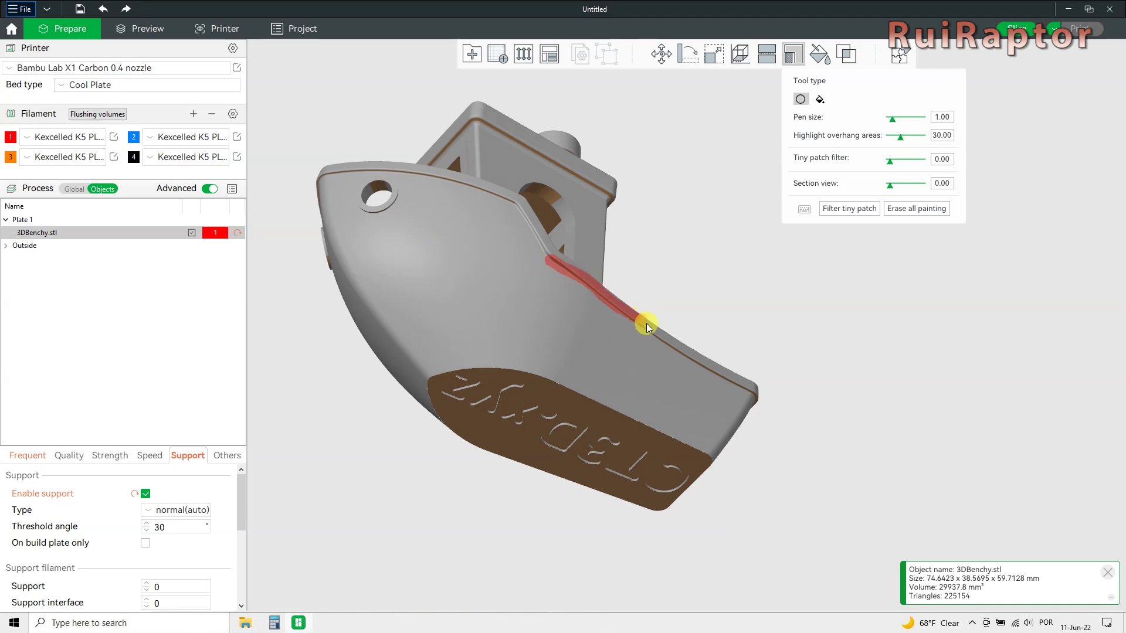
drag(710, 374, 623, 315)
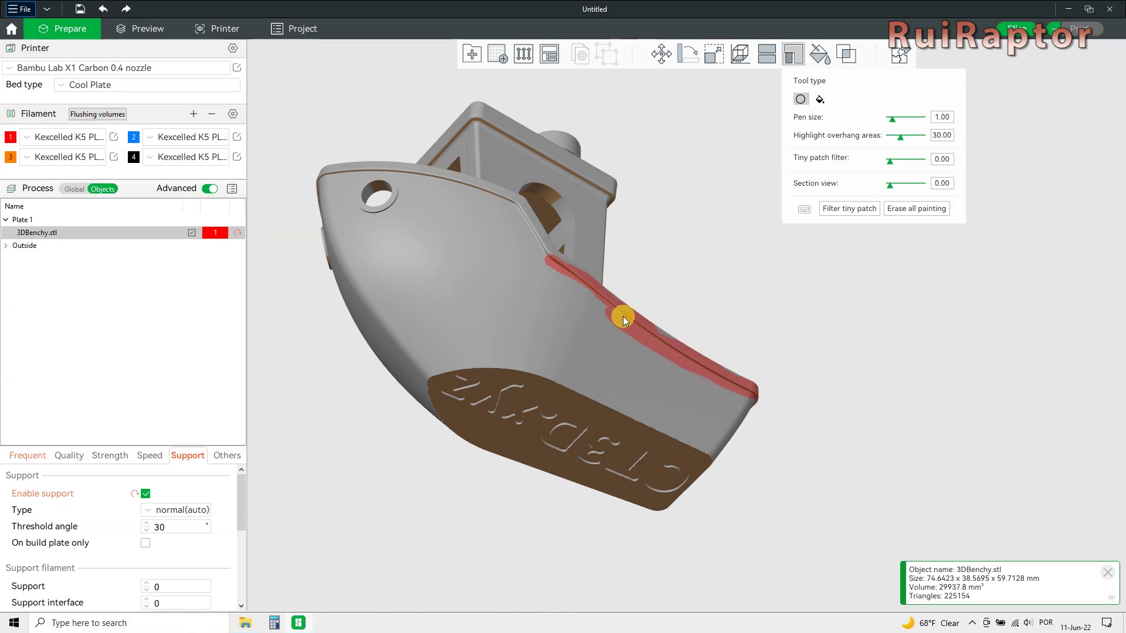
right_drag(322, 171, 502, 192)
drag(431, 375, 347, 267)
Preview the sliced Benchy from above: 21.80 g, 1h1m.
mouse_move(663, 272)
mouse_down()
mouse_move(719, 273)
mouse_move(695, 287)
mouse_move(626, 263)
mouse_move(529, 267)
mouse_move(467, 296)
mouse_move(434, 246)
mouse_up()
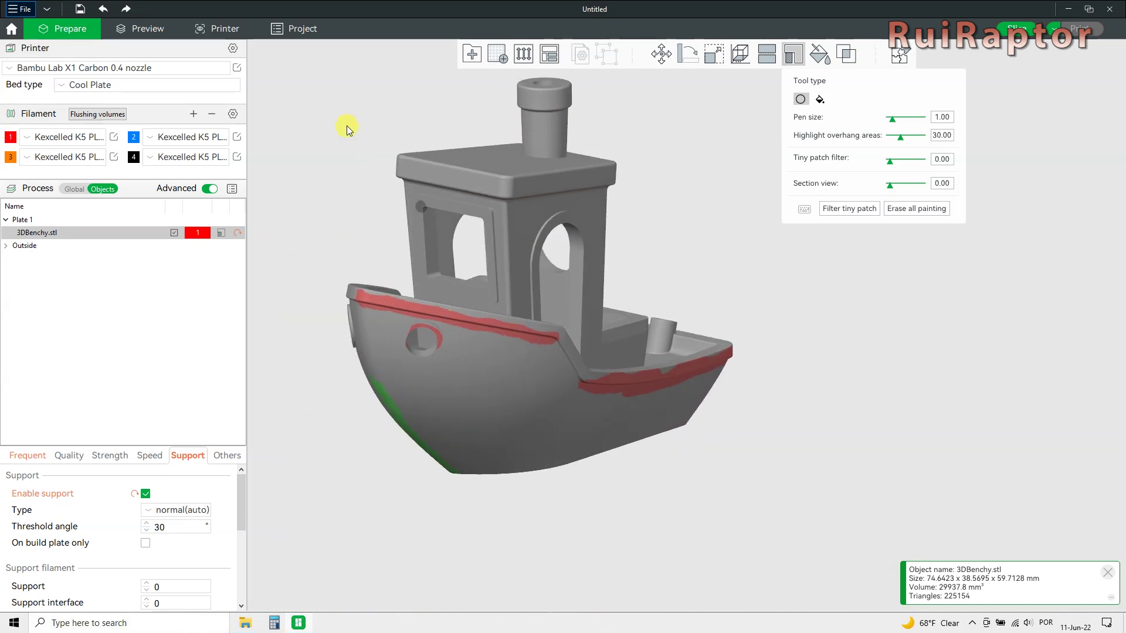
click(139, 32)
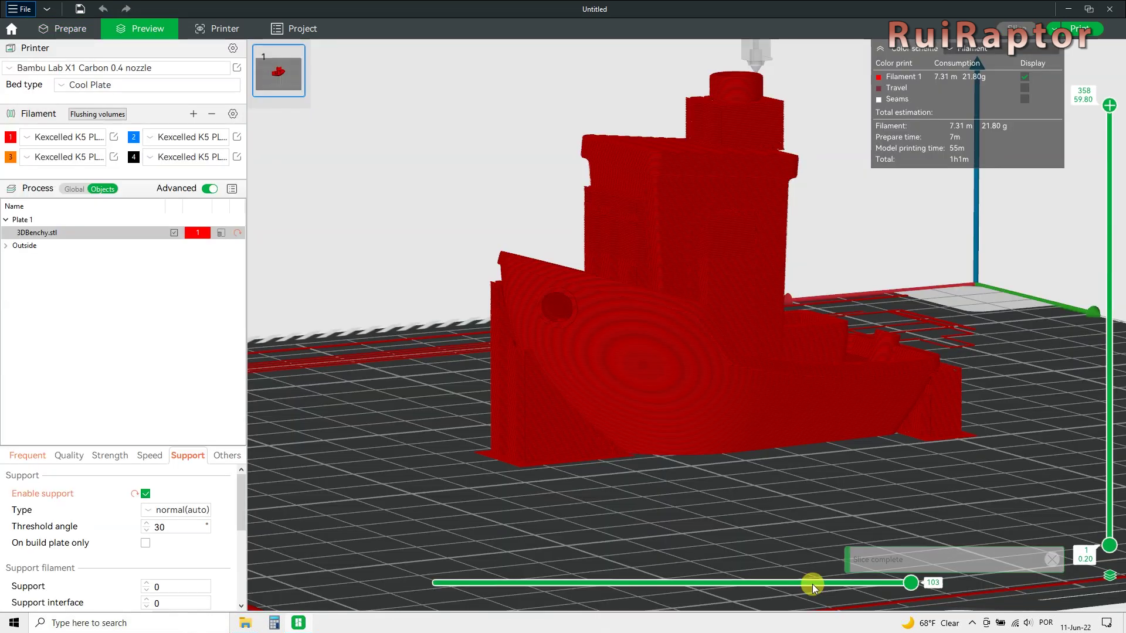
drag(738, 487, 833, 489)
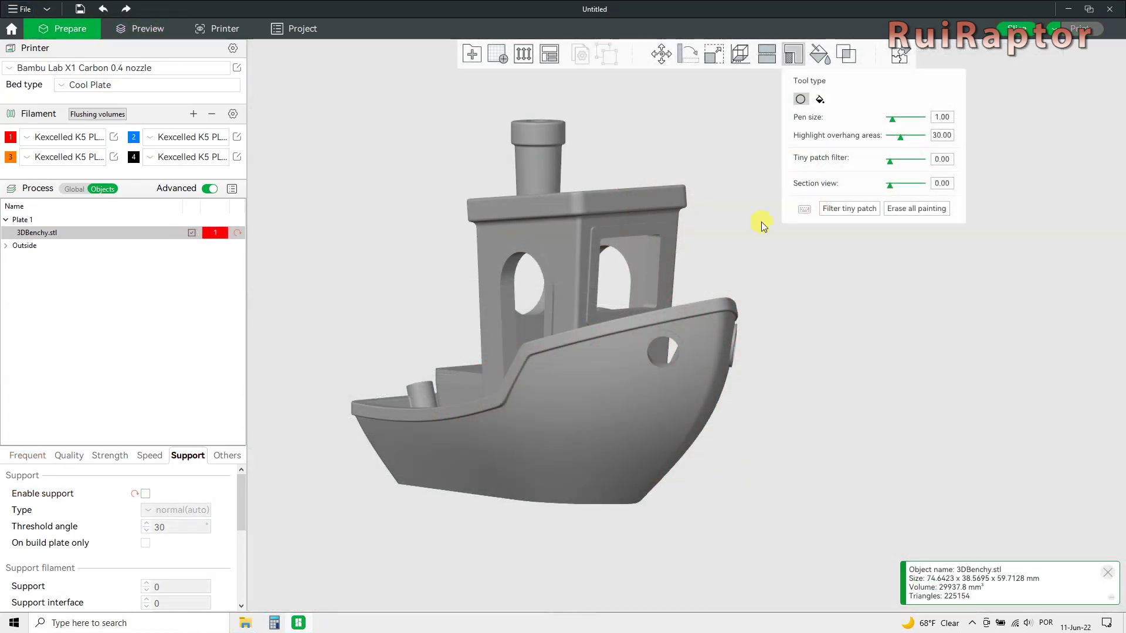
Paint the Benchy's chimney rim with blue filament 2.
click(820, 54)
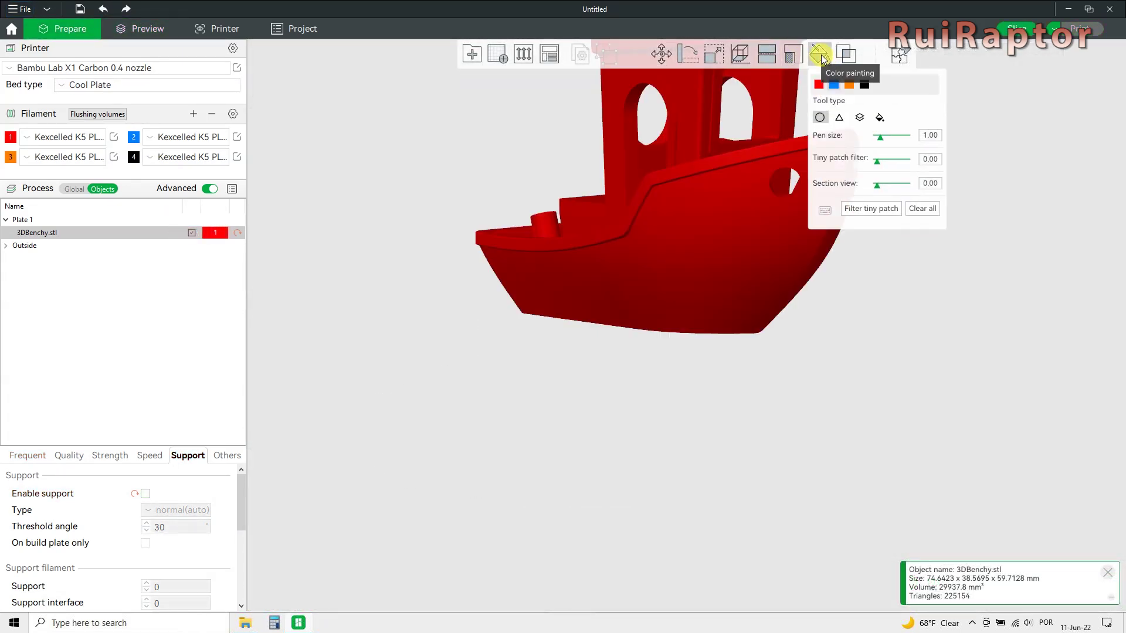
scroll(666, 527, down, 5)
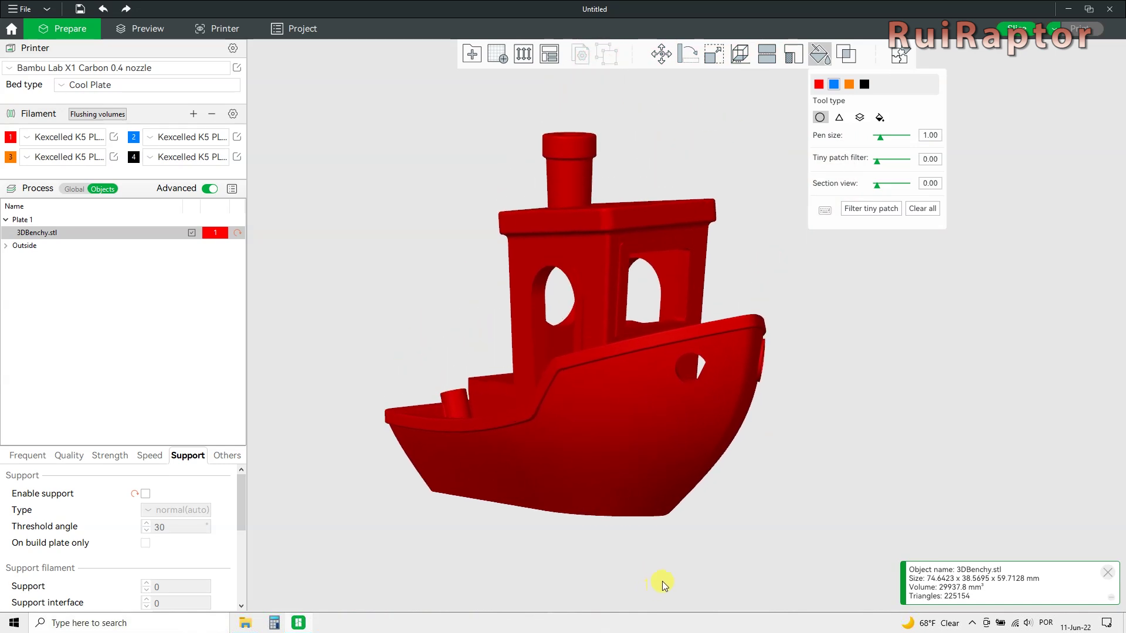
drag(776, 417, 786, 426)
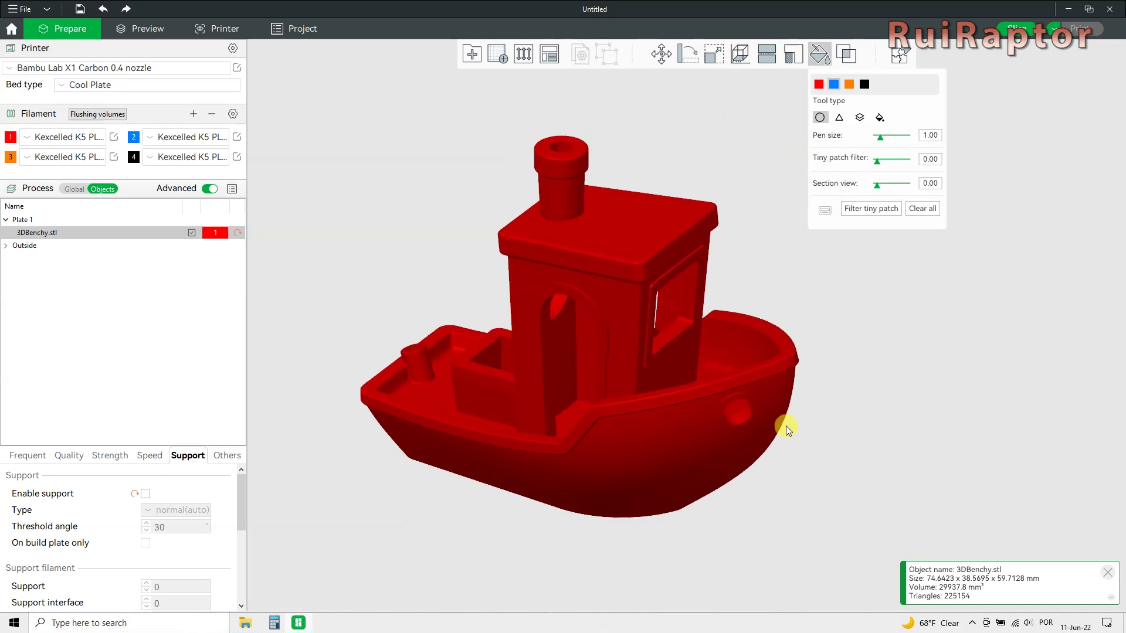
click(837, 86)
mouse_move(540, 168)
mouse_down()
mouse_move(585, 170)
mouse_move(545, 173)
mouse_move(572, 160)
mouse_move(541, 156)
mouse_move(544, 142)
mouse_move(586, 146)
mouse_up()
Slice the plate and orbit the sliced Benchy preview to a low side view.
mouse_move(699, 172)
mouse_down()
mouse_move(610, 171)
mouse_move(614, 155)
mouse_up()
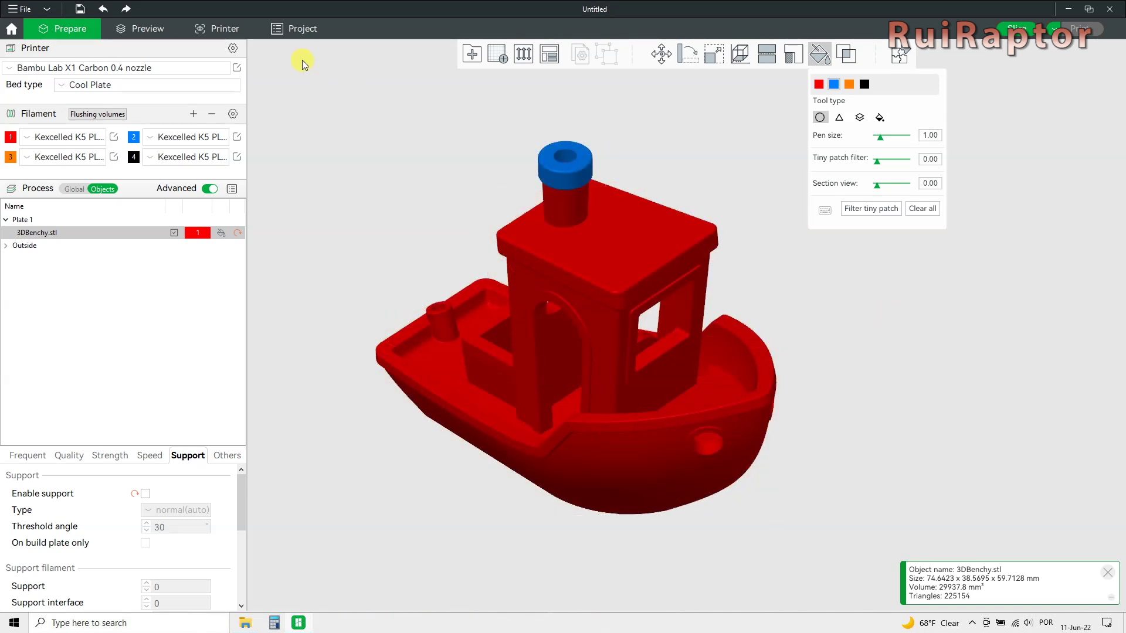
click(164, 31)
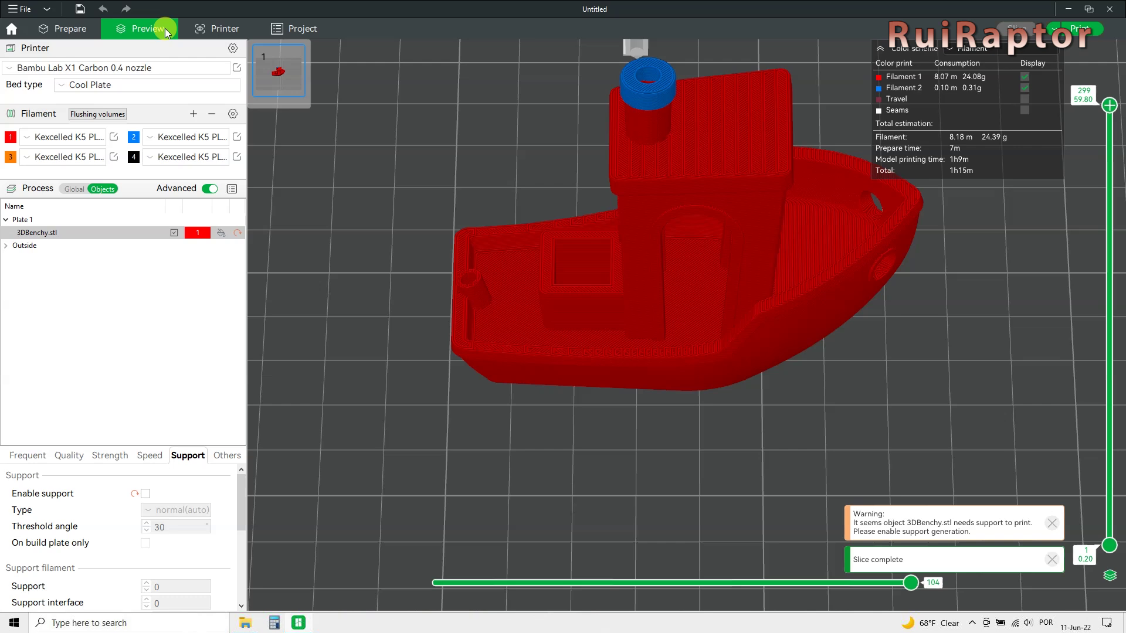
drag(756, 237, 709, 441)
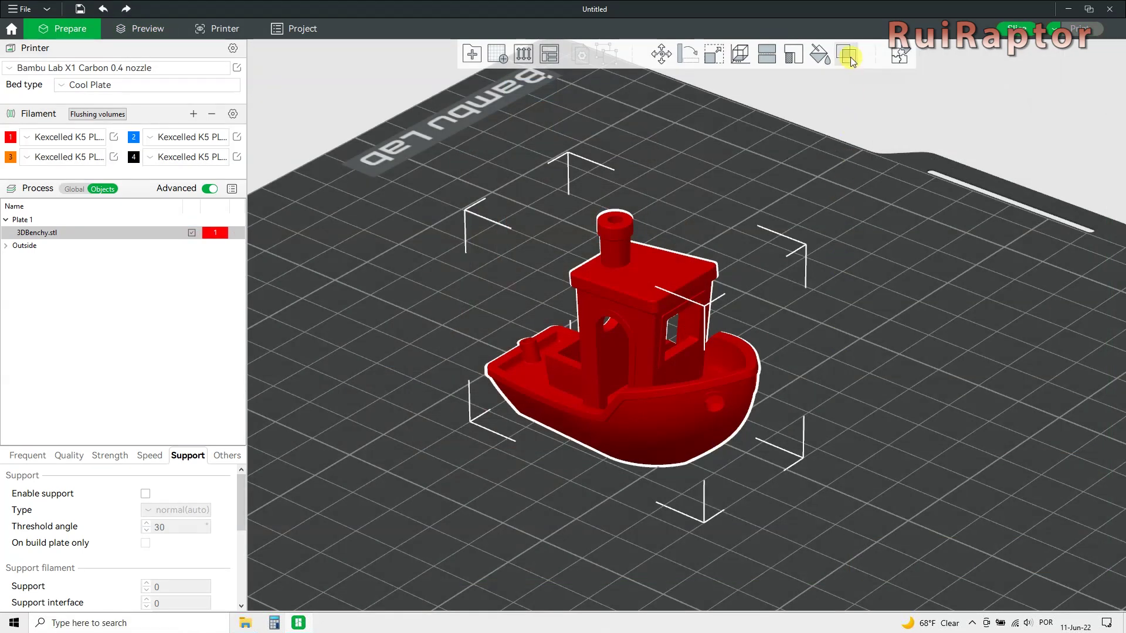
Add a cube modifier to the Benchy and move it over the stern.
click(851, 58)
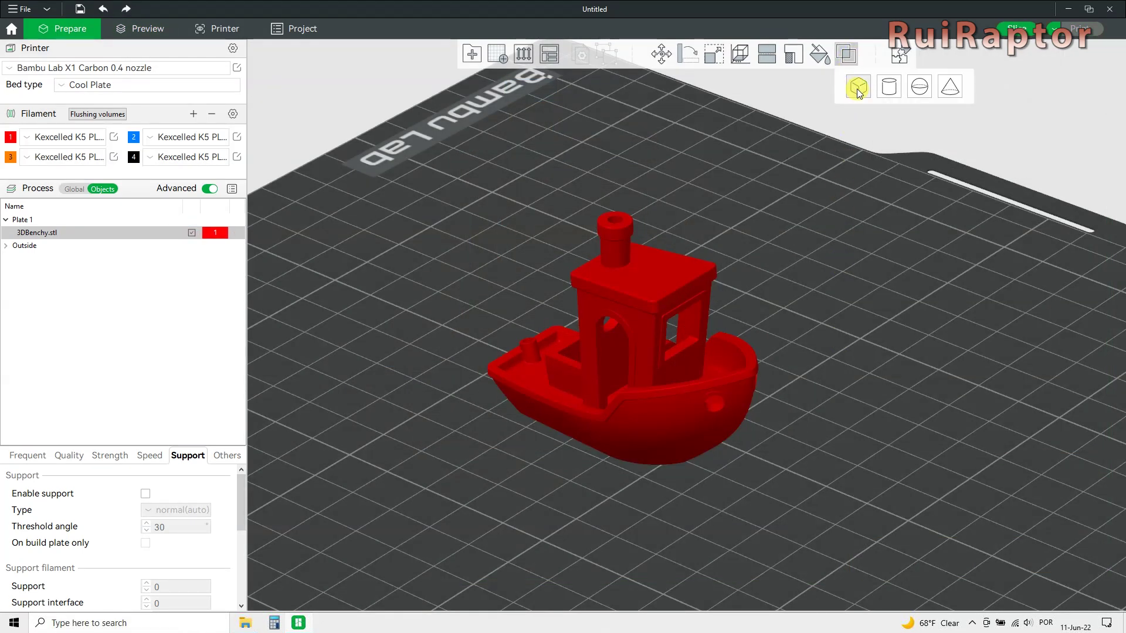
click(858, 89)
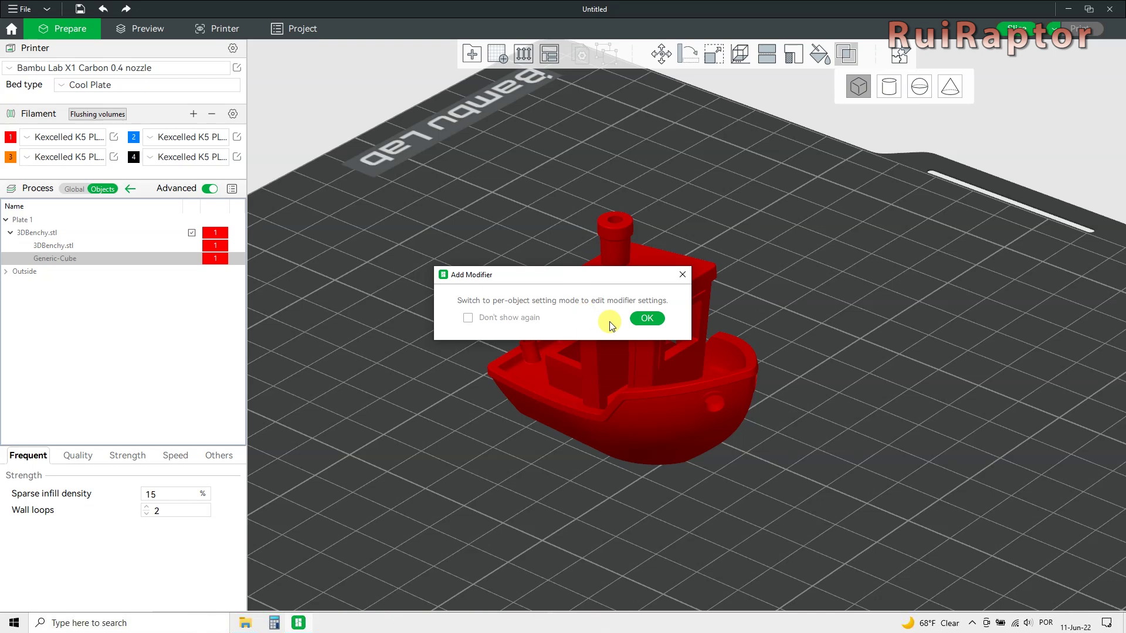
click(646, 320)
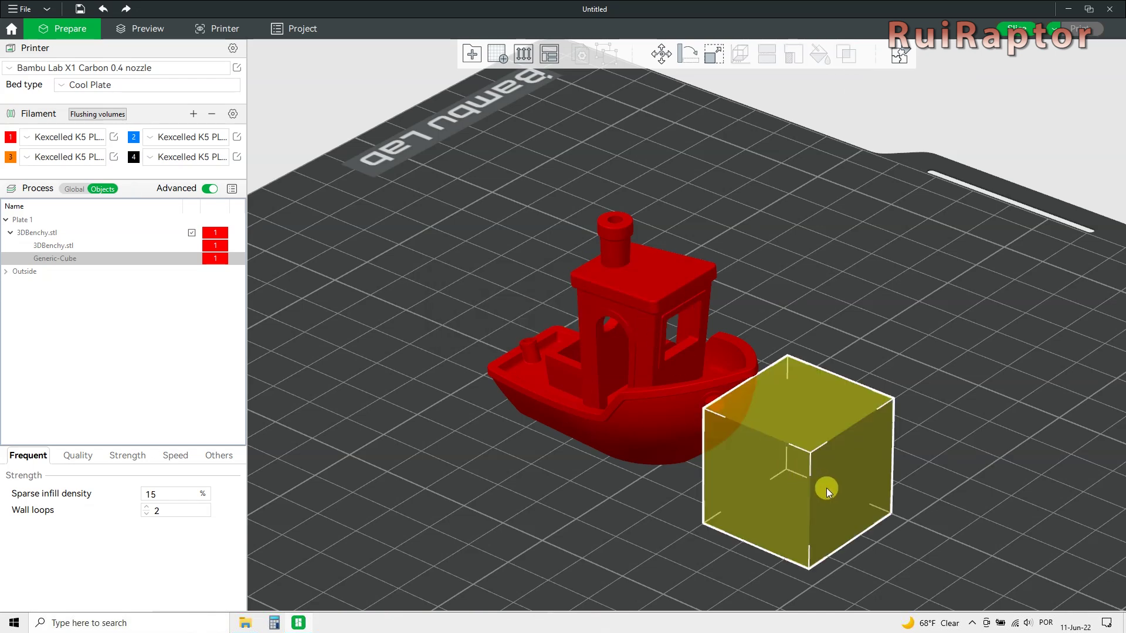
drag(826, 488, 761, 452)
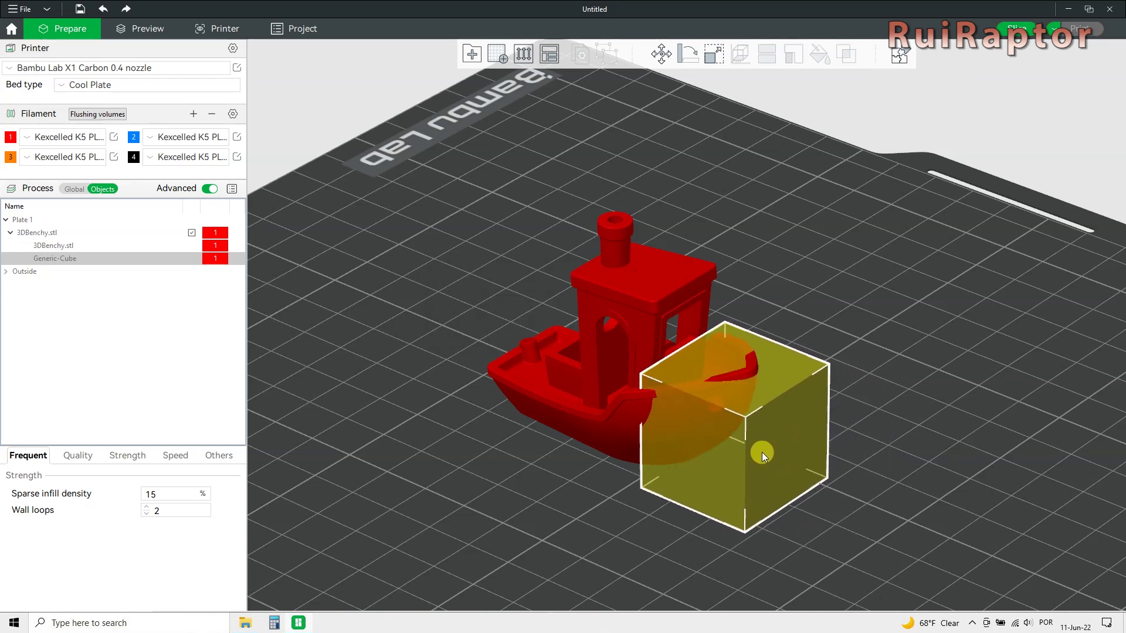
Set the Generic-Cube modifier's sparse infill density to 100%, accepting the pattern change.
click(73, 258)
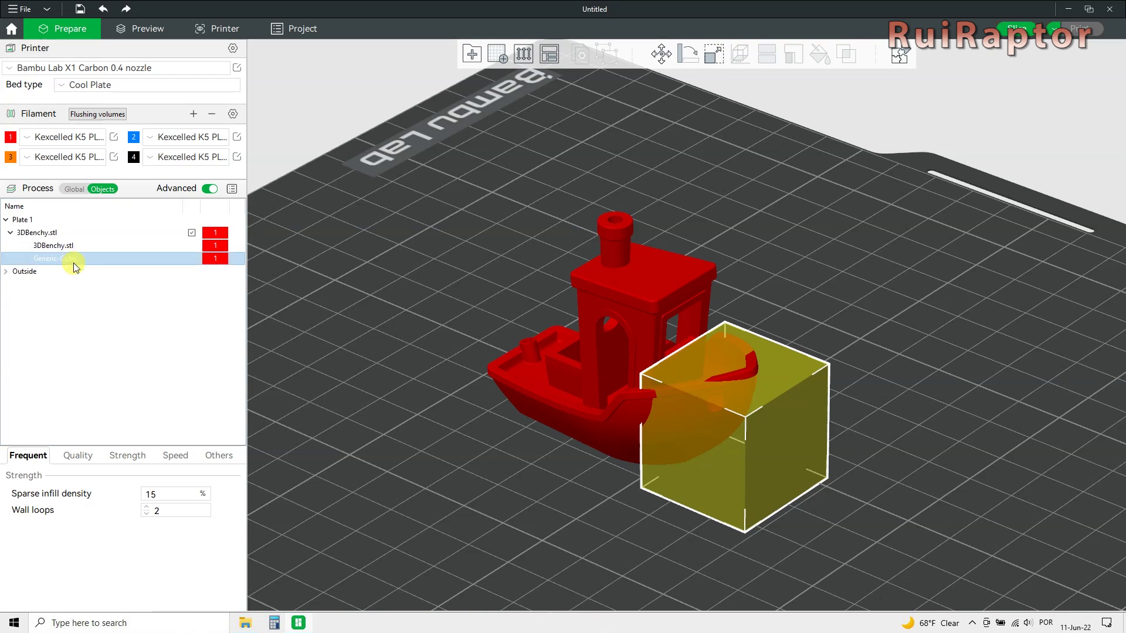
click(78, 455)
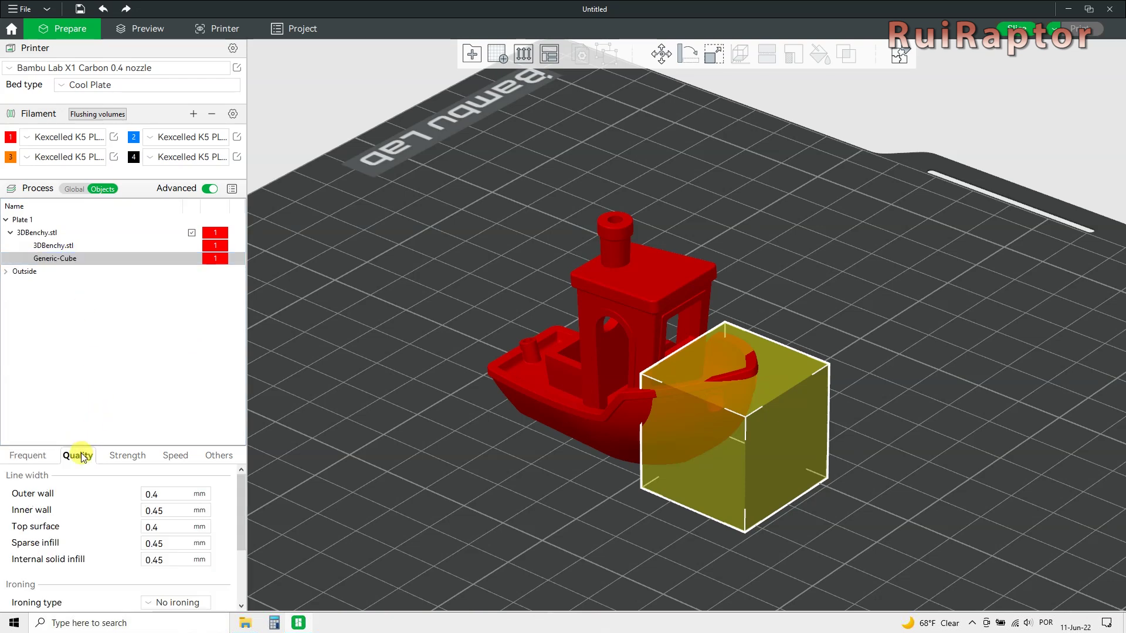
click(115, 455)
drag(243, 480, 240, 530)
click(175, 503)
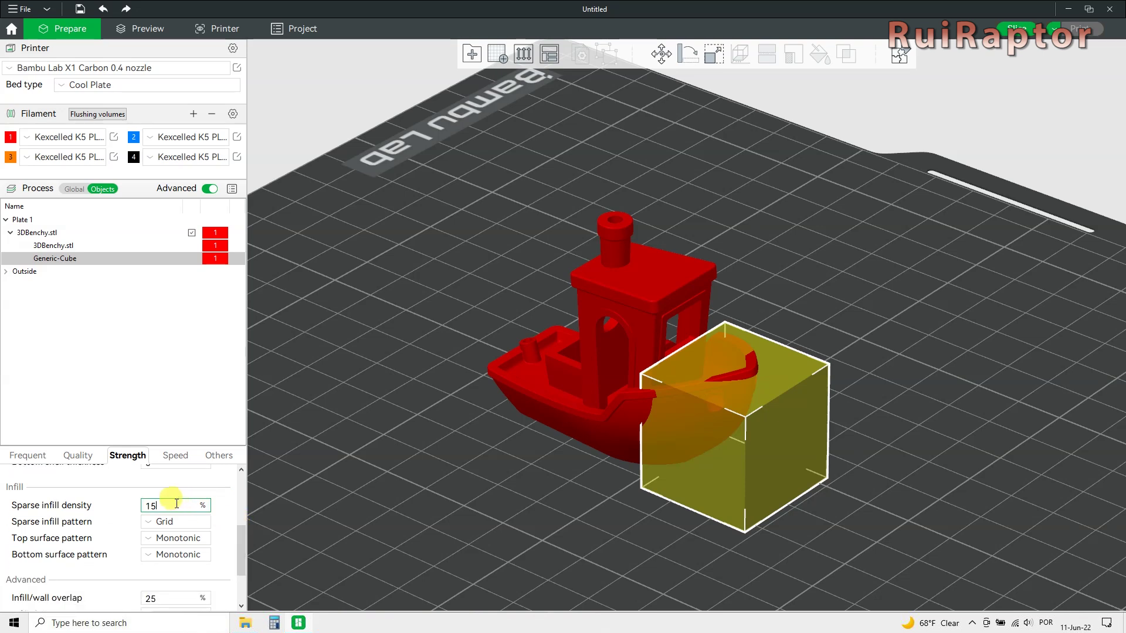
drag(175, 503, 125, 496)
text(100)
key(Return)
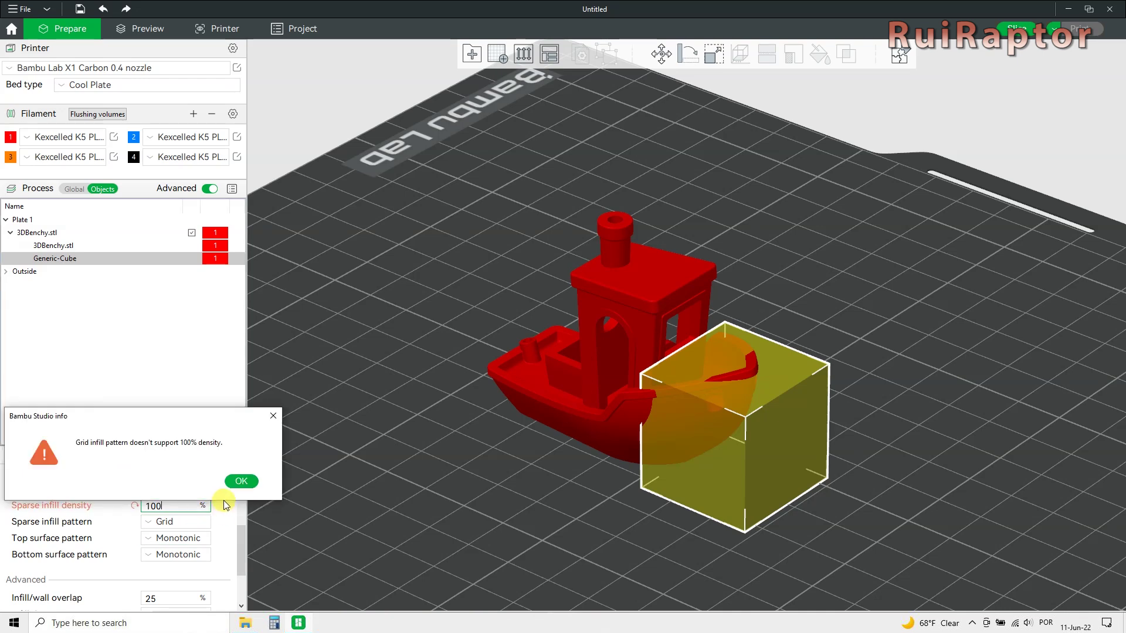
click(228, 486)
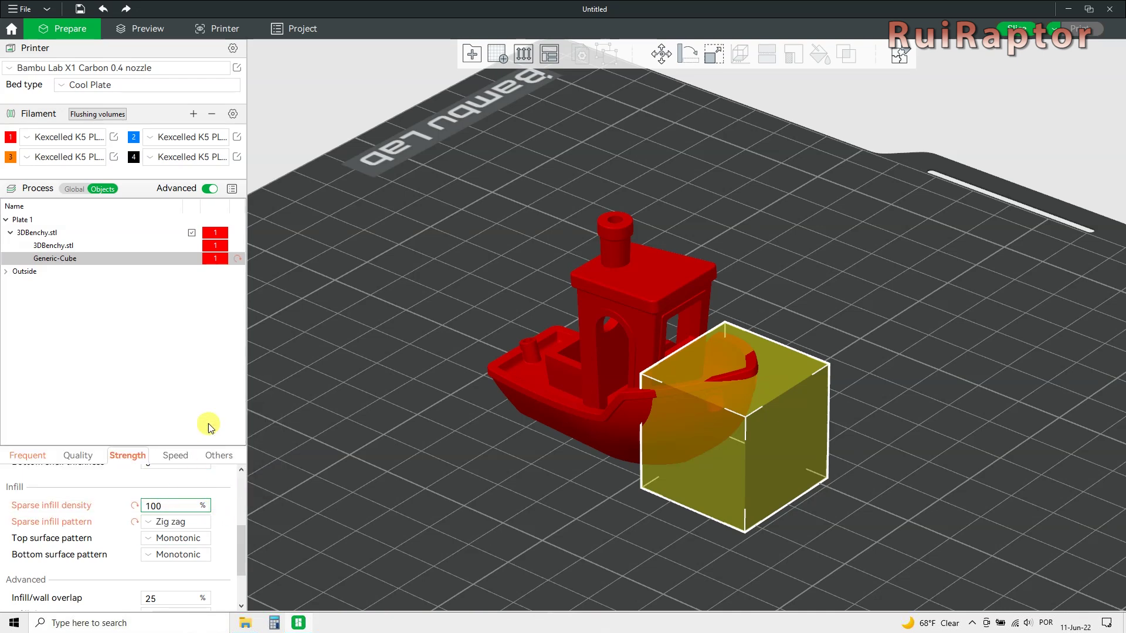
Slice with the modifier and preview the result up to layer 82.
click(1011, 27)
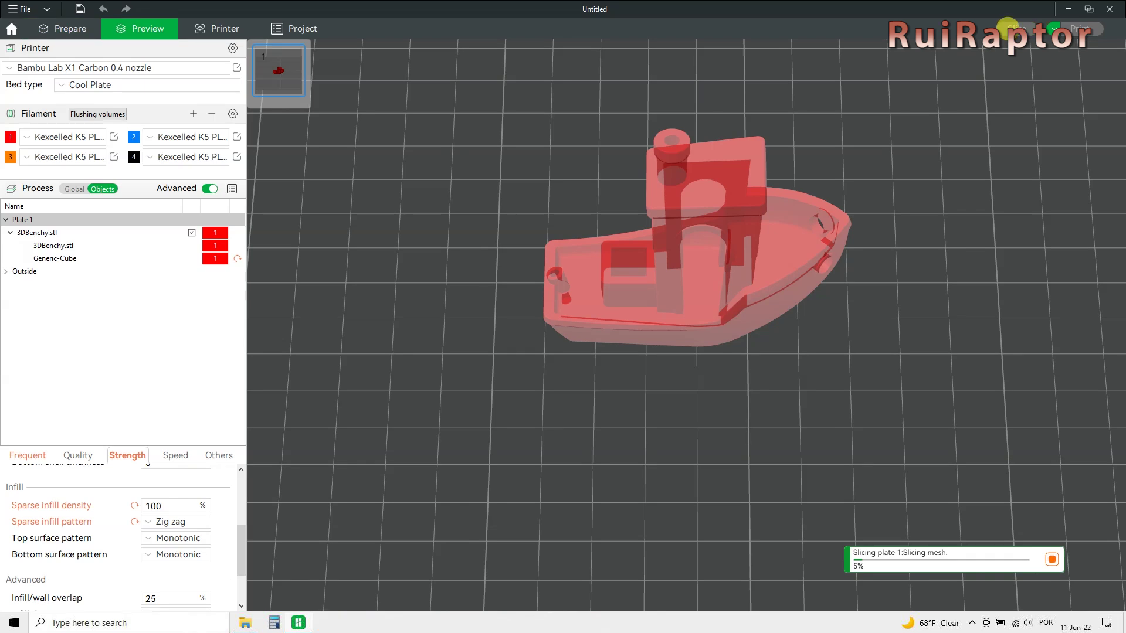
drag(788, 457, 789, 231)
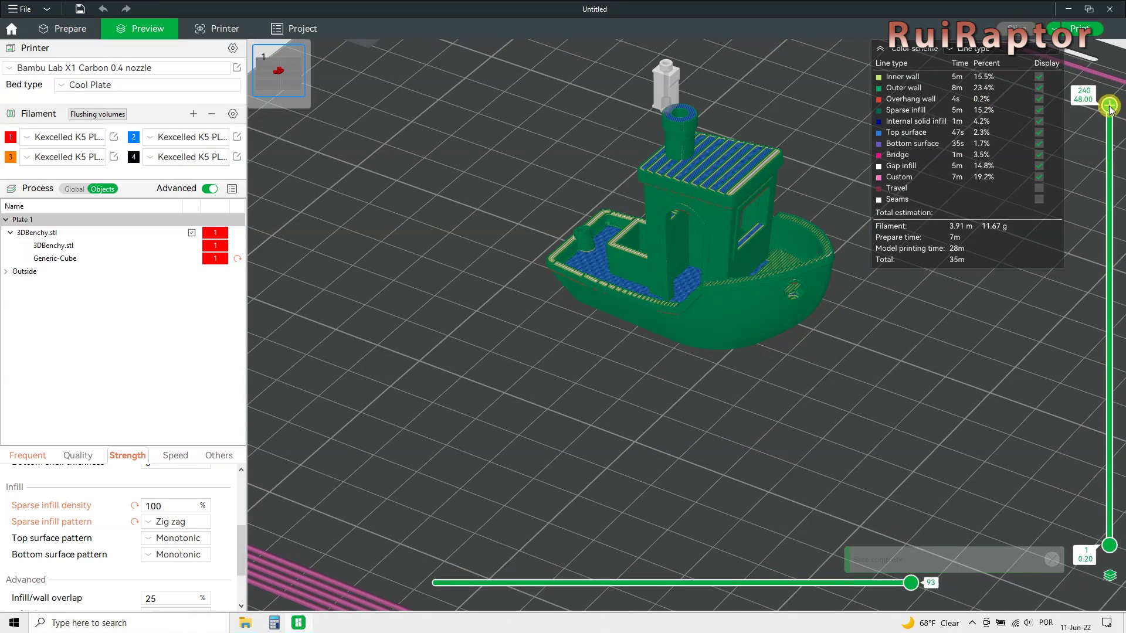
drag(1110, 109, 1110, 476)
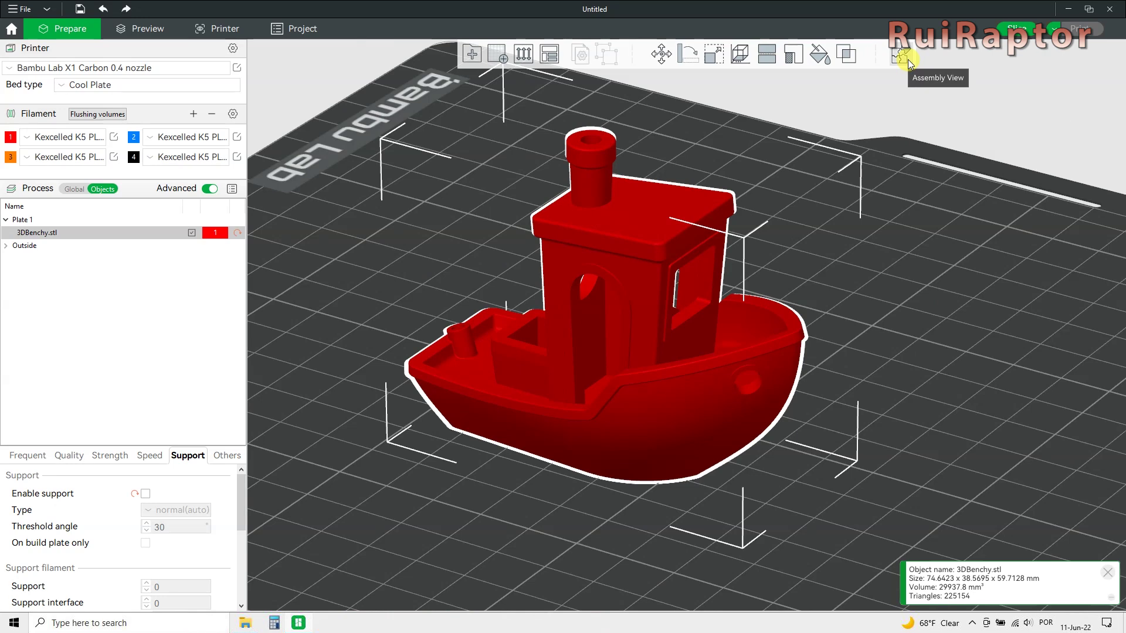
In assembly view, try filaments 2, 3 and 4 on the Benchy, then return to red filament 1.
click(906, 58)
drag(690, 289, 589, 294)
click(669, 61)
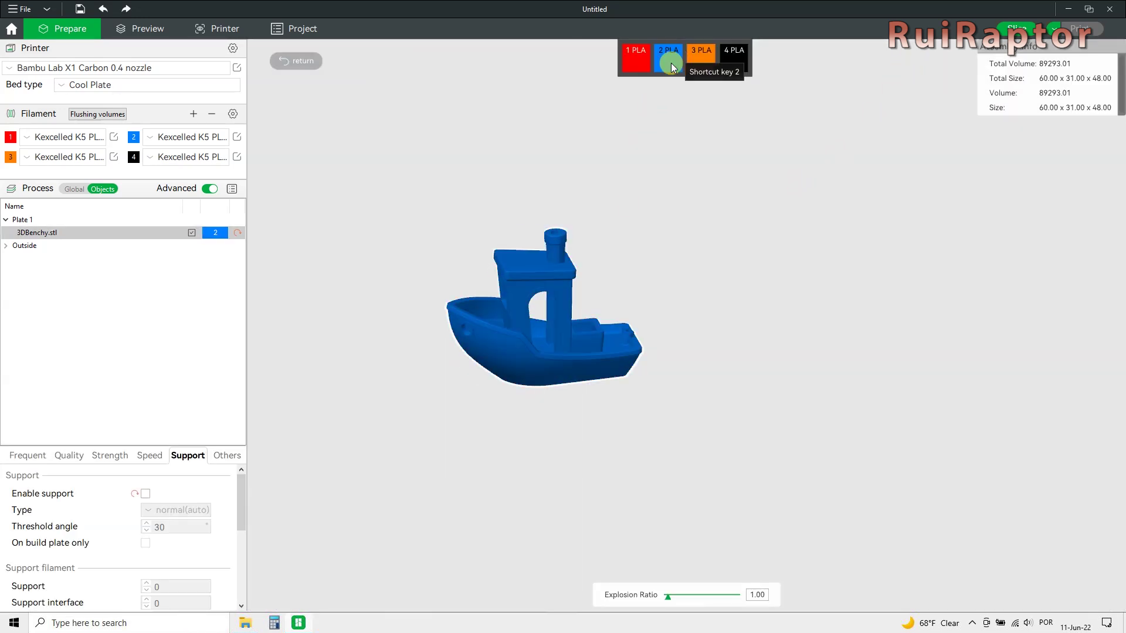
click(693, 66)
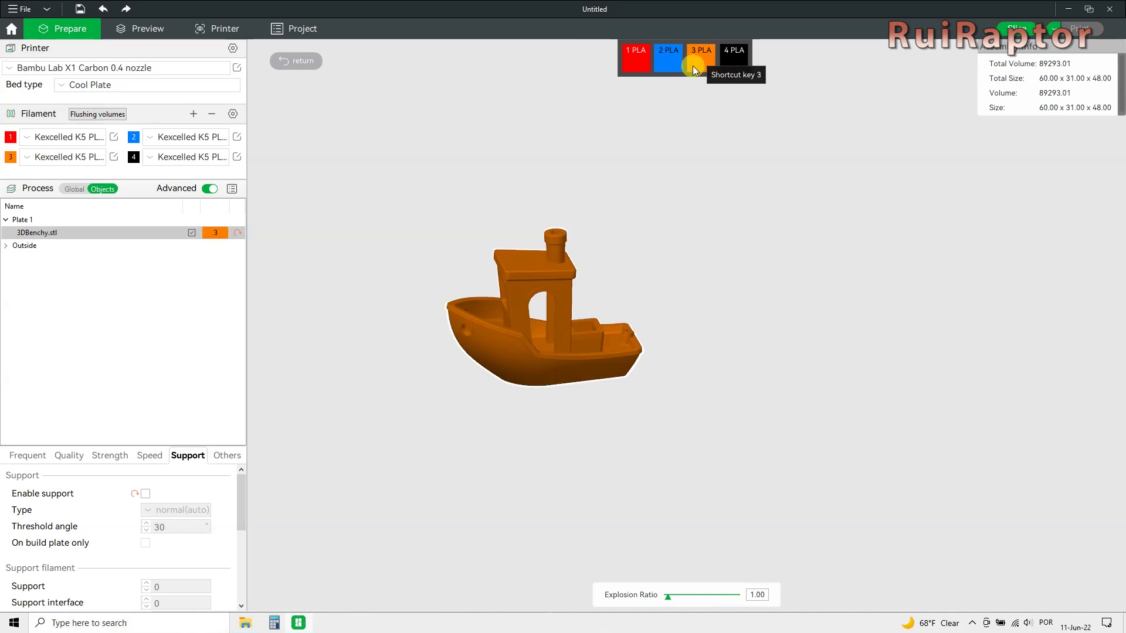
click(725, 62)
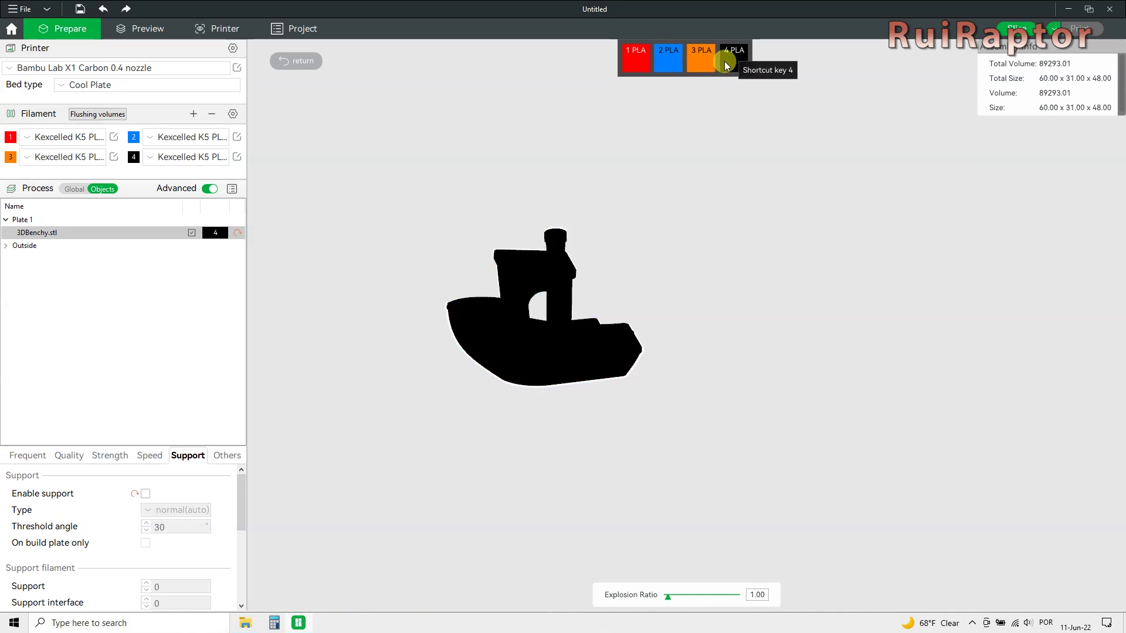
click(630, 61)
drag(617, 277, 681, 287)
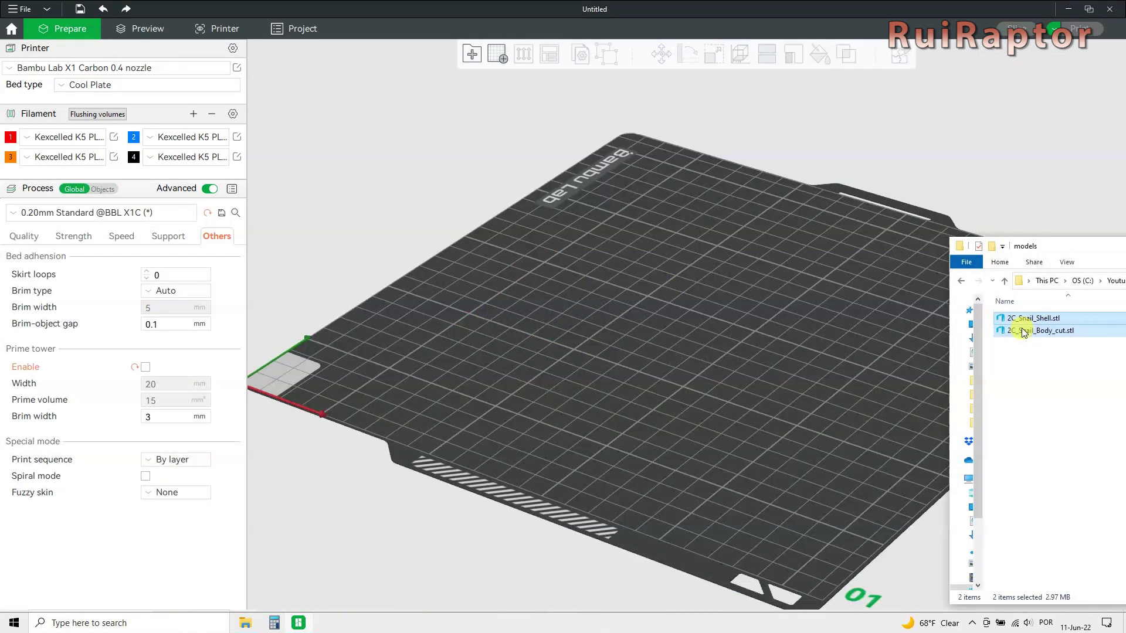
Drop 2C_Snail_Shell.stl and 2C_Snail_Body_cut.stl onto the empty build plate.
drag(1023, 332, 689, 321)
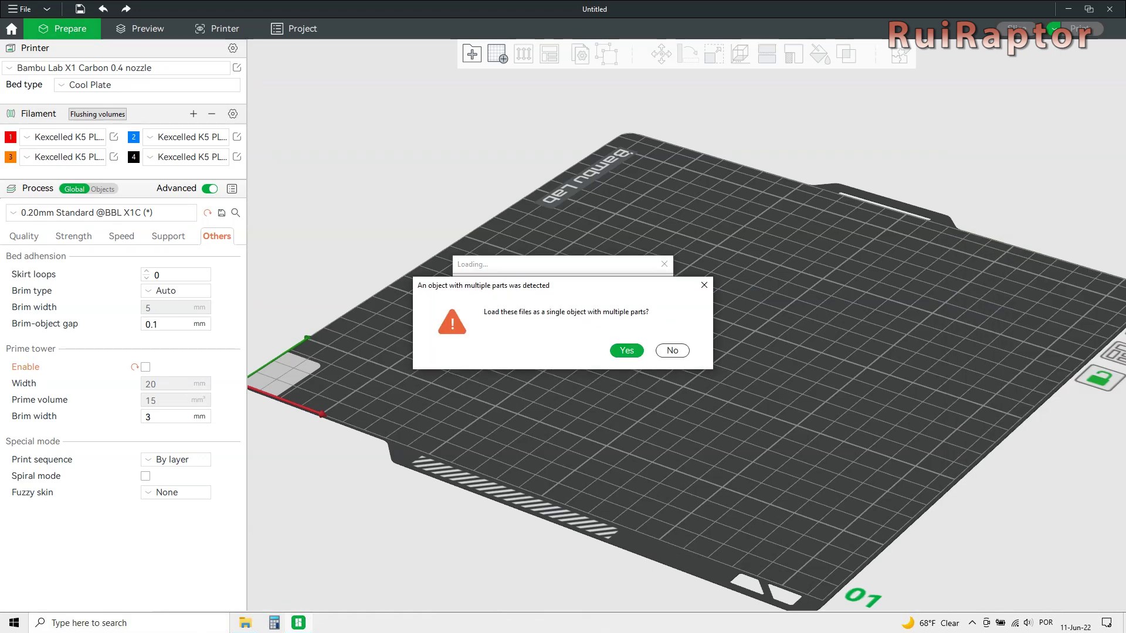
Load the snail files as one multi-part object and scale it to 50%.
click(626, 350)
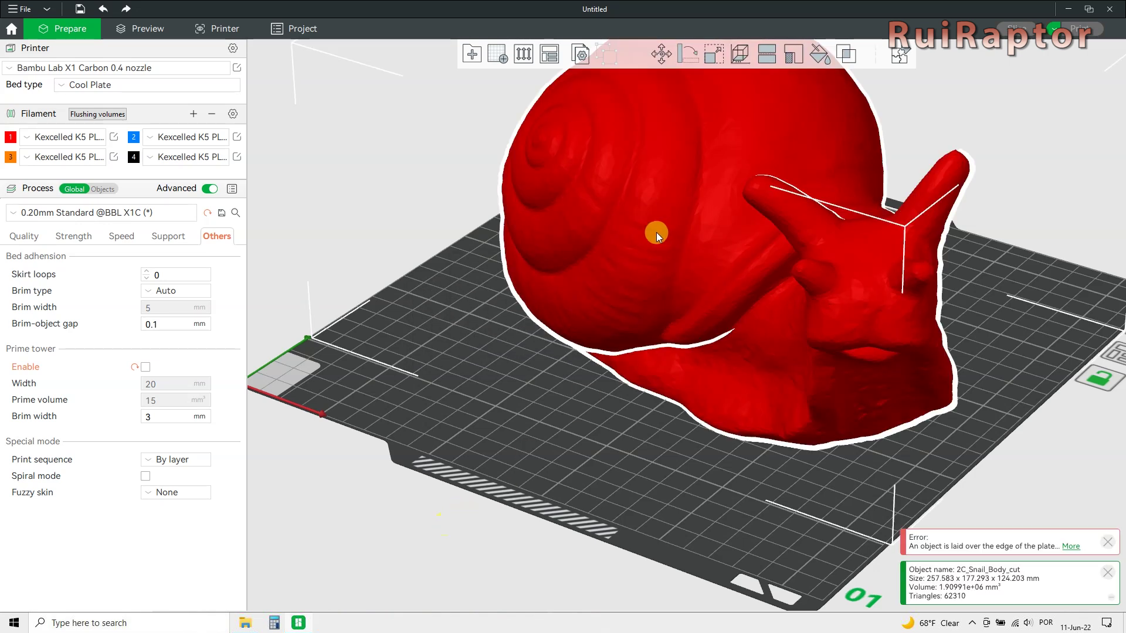
click(703, 52)
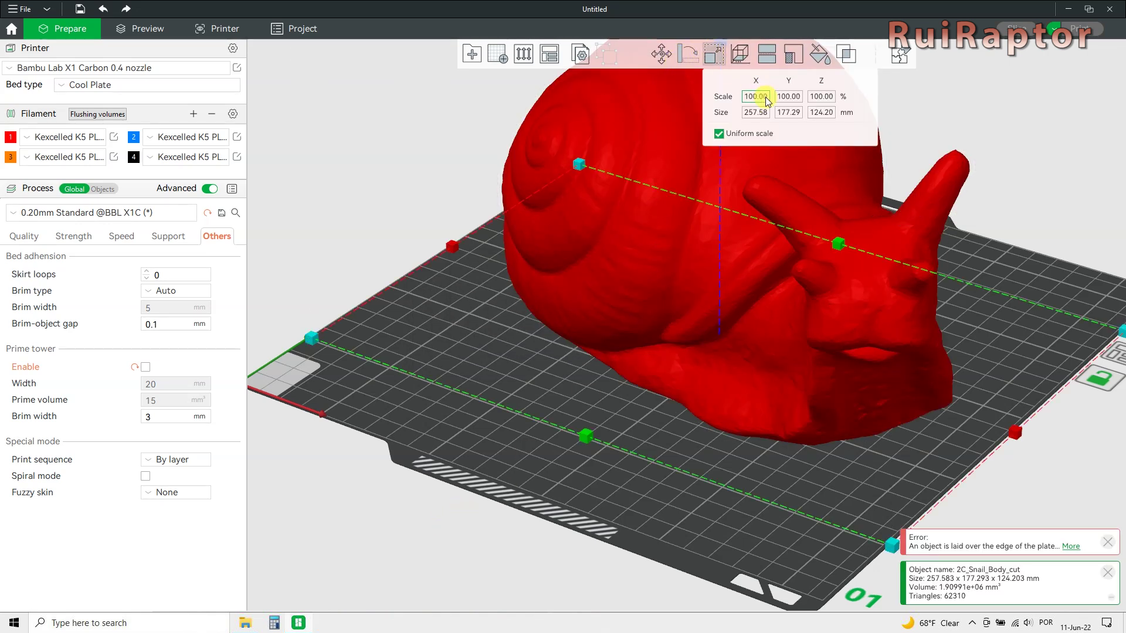
text(50)
key(Return)
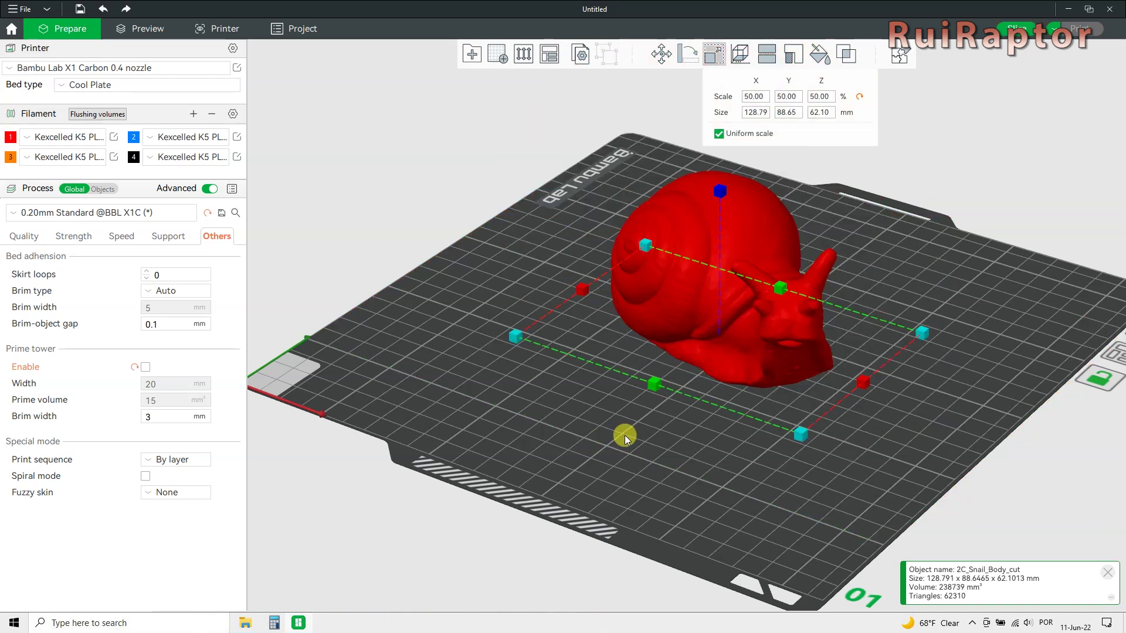
mouse_move(625, 435)
mouse_down()
mouse_move(649, 434)
mouse_move(616, 432)
mouse_up()
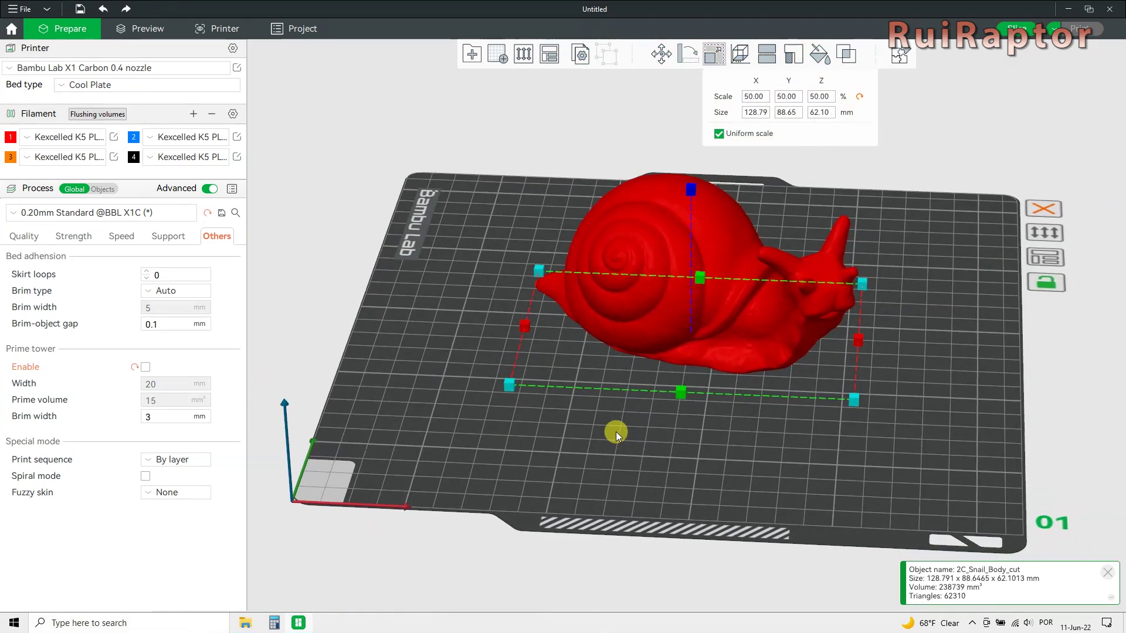
Inspect the snail's body and shell parts in the per-object list.
click(692, 488)
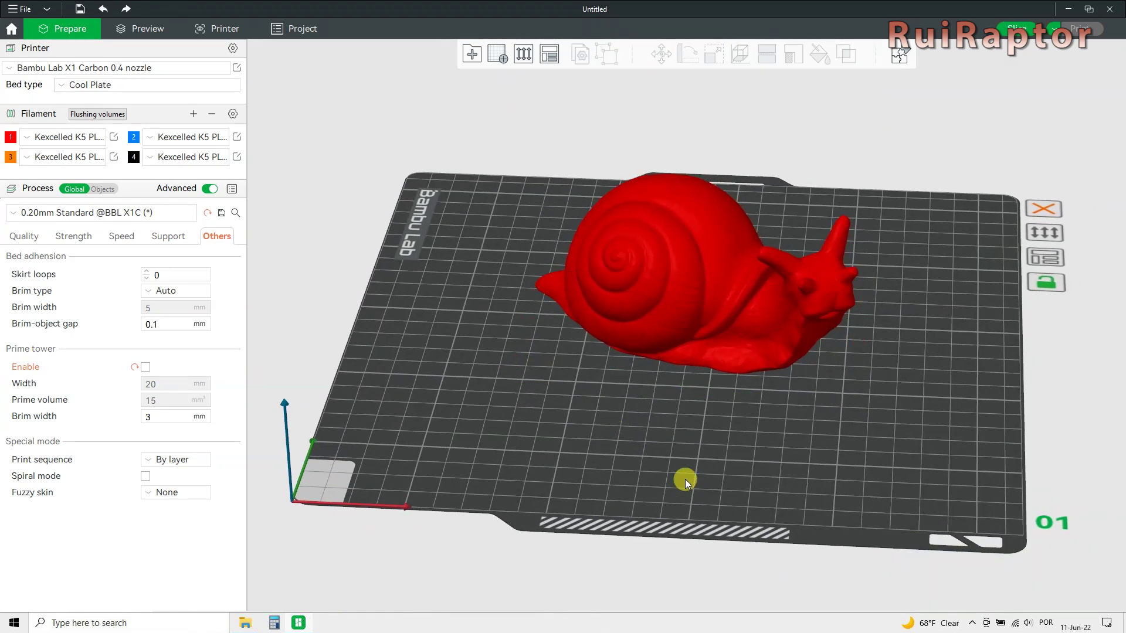
click(111, 191)
click(96, 250)
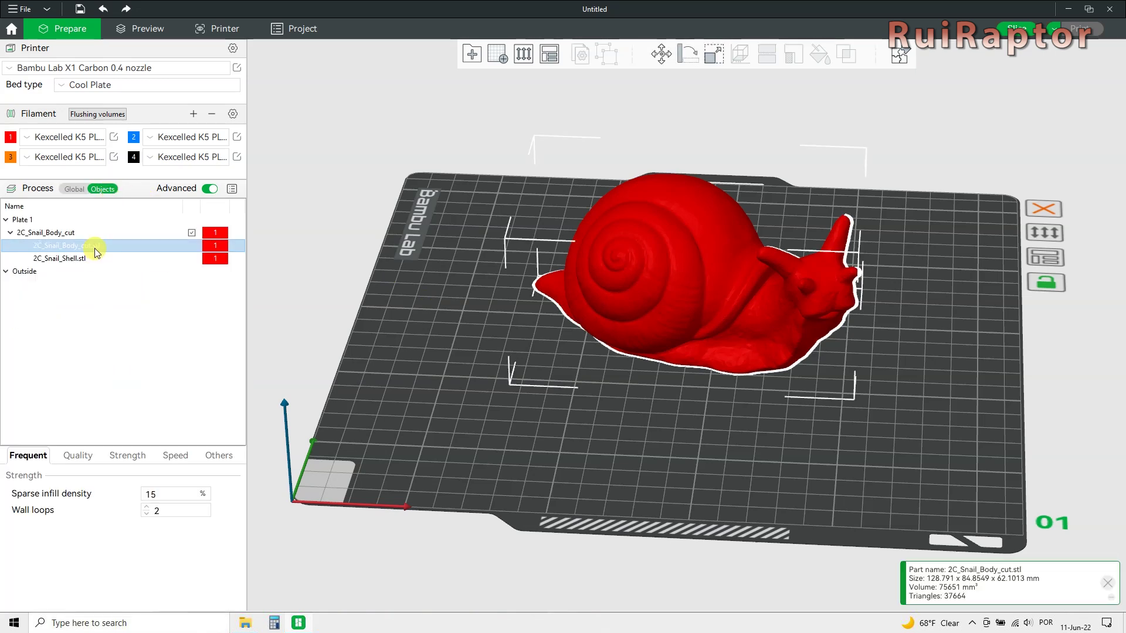
click(92, 258)
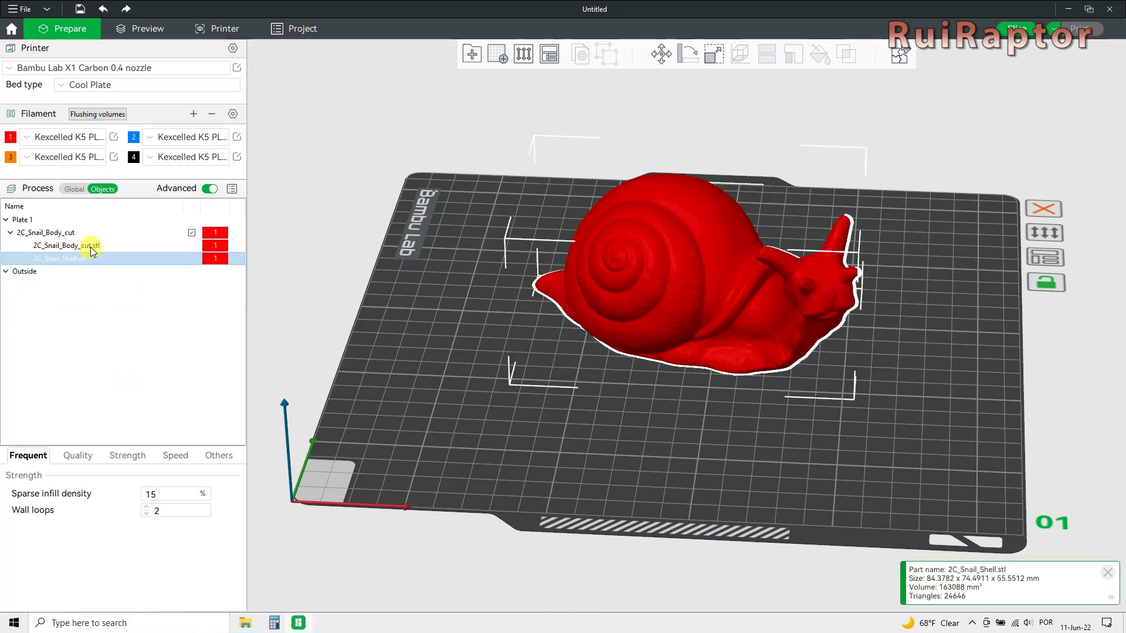
click(93, 246)
click(81, 233)
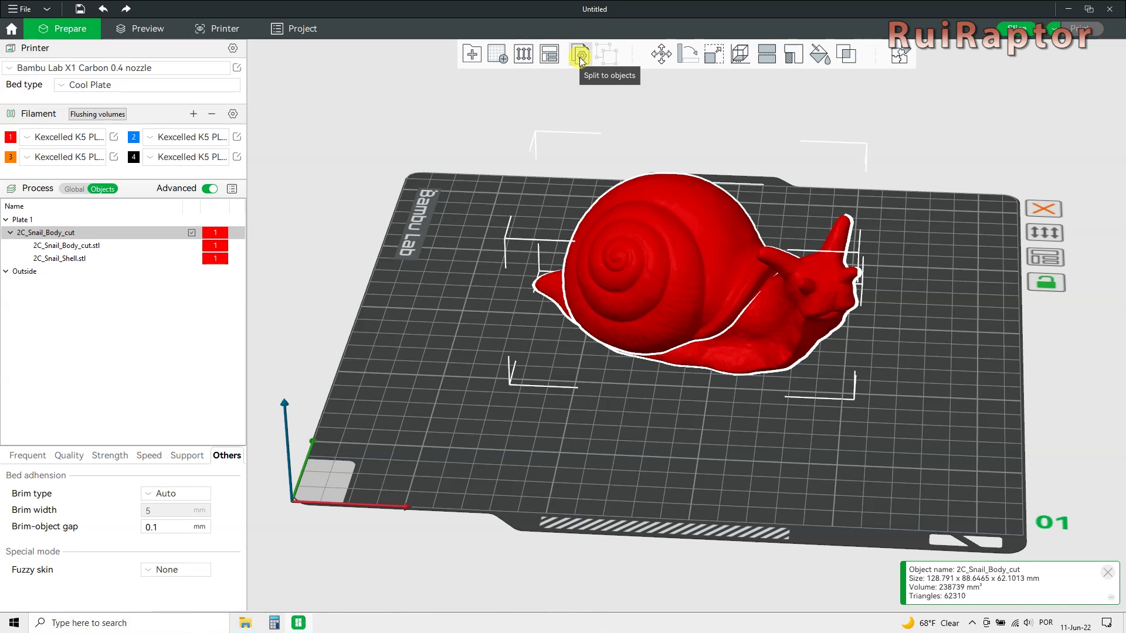
click(320, 220)
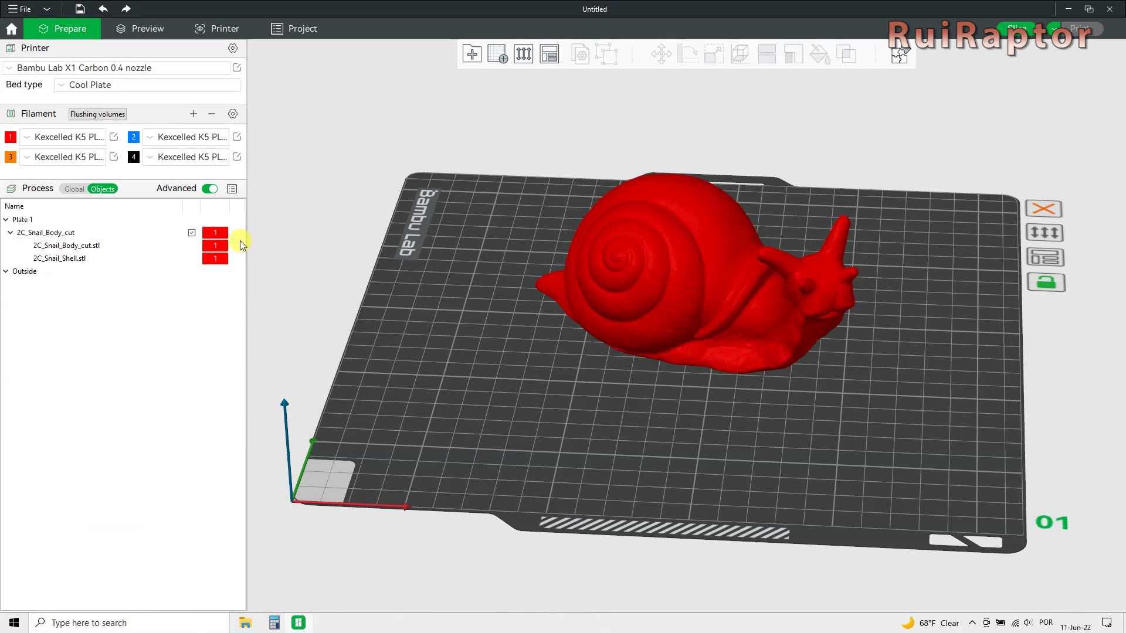
Assign filament 2 to the 2C_Snail_Body_cut.stl part in the part settings table.
click(623, 257)
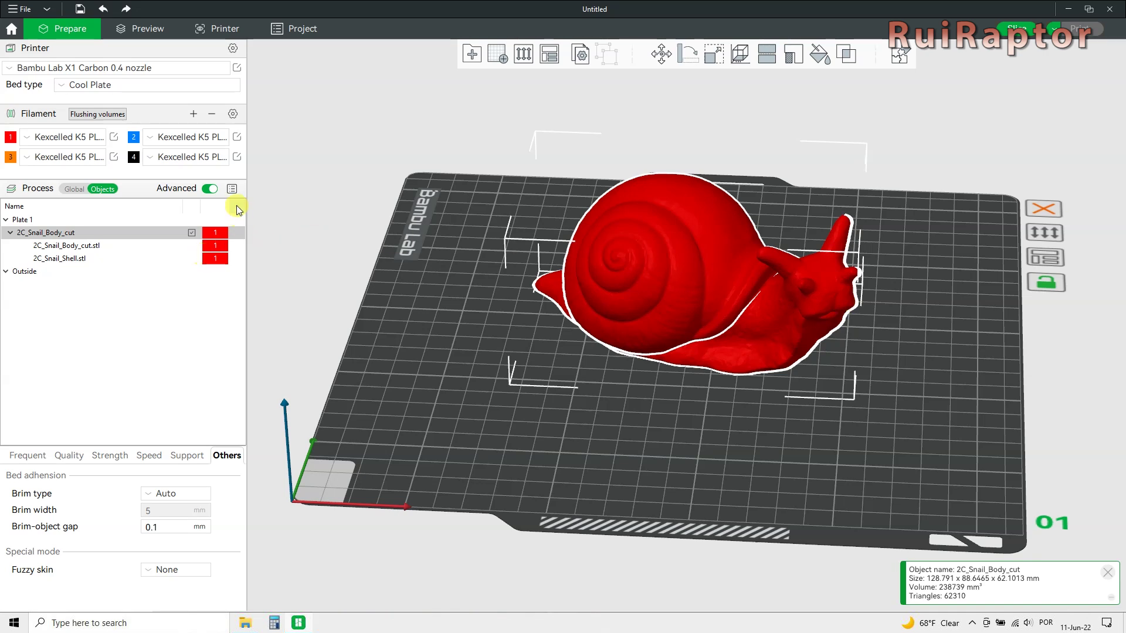
click(231, 189)
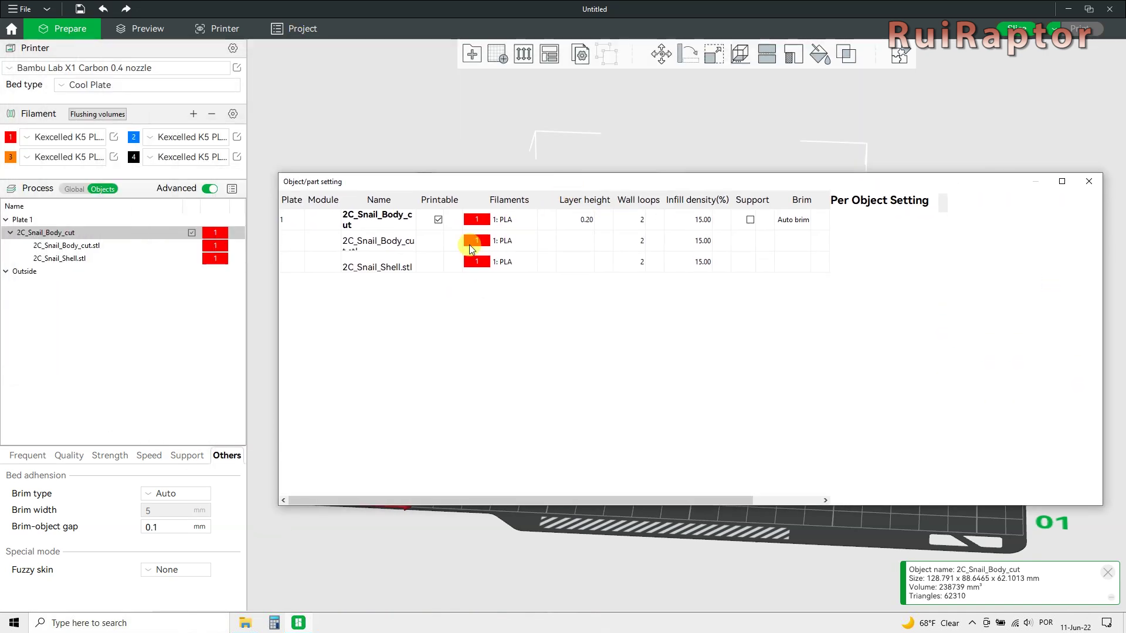
click(470, 243)
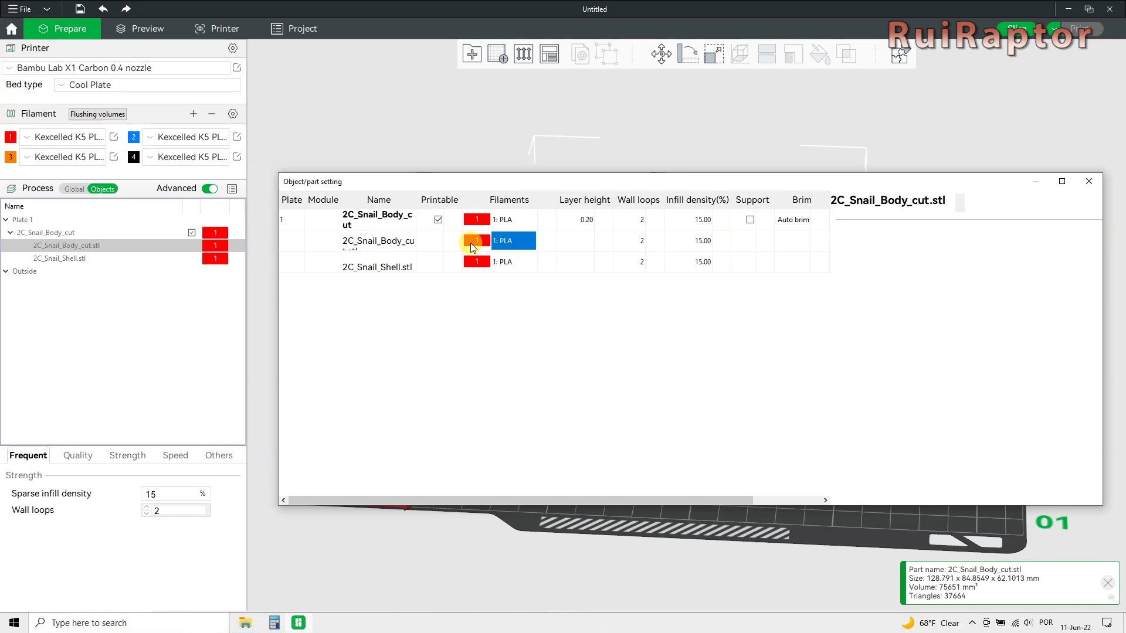
click(470, 242)
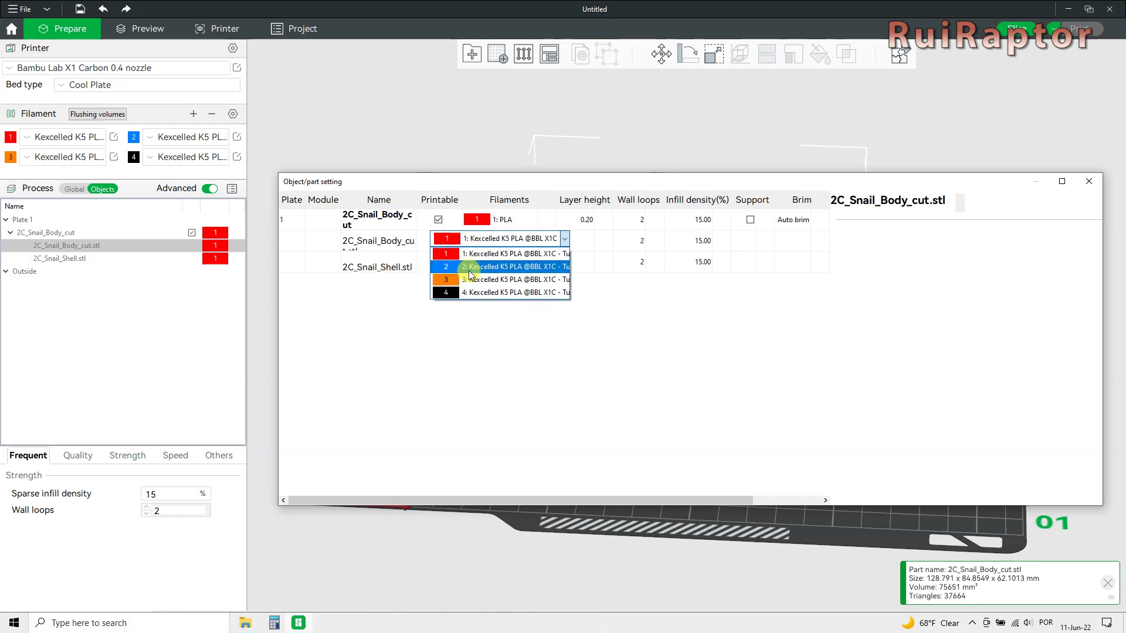
click(470, 271)
click(1089, 181)
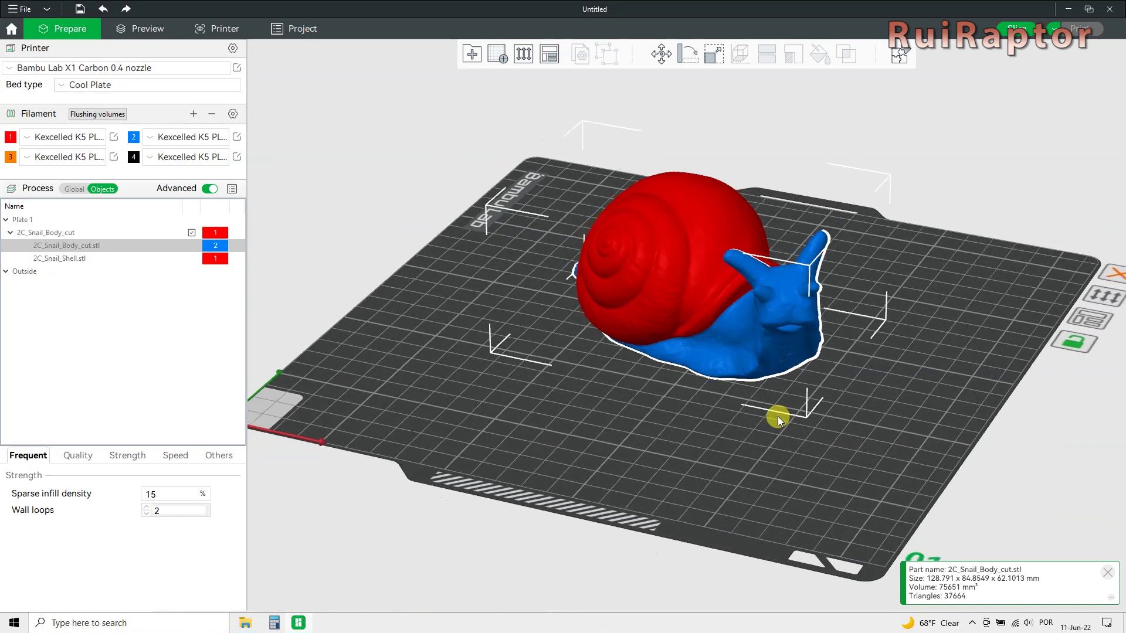
key(0)
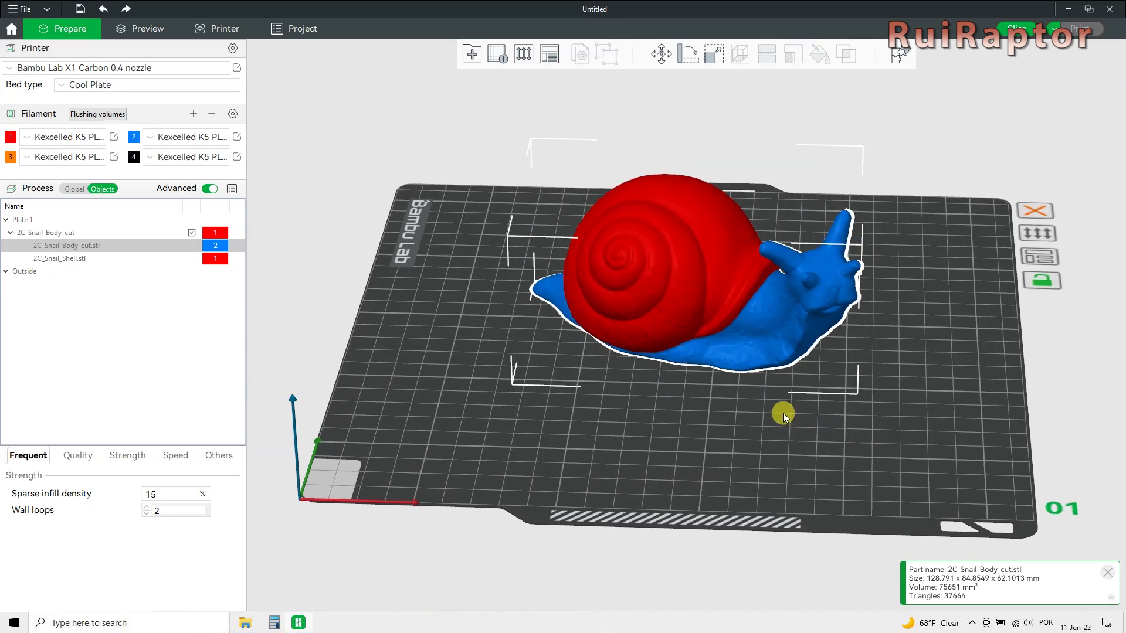
Give the snail body orange filament 3 in assembly view and test the explosion slider.
click(900, 57)
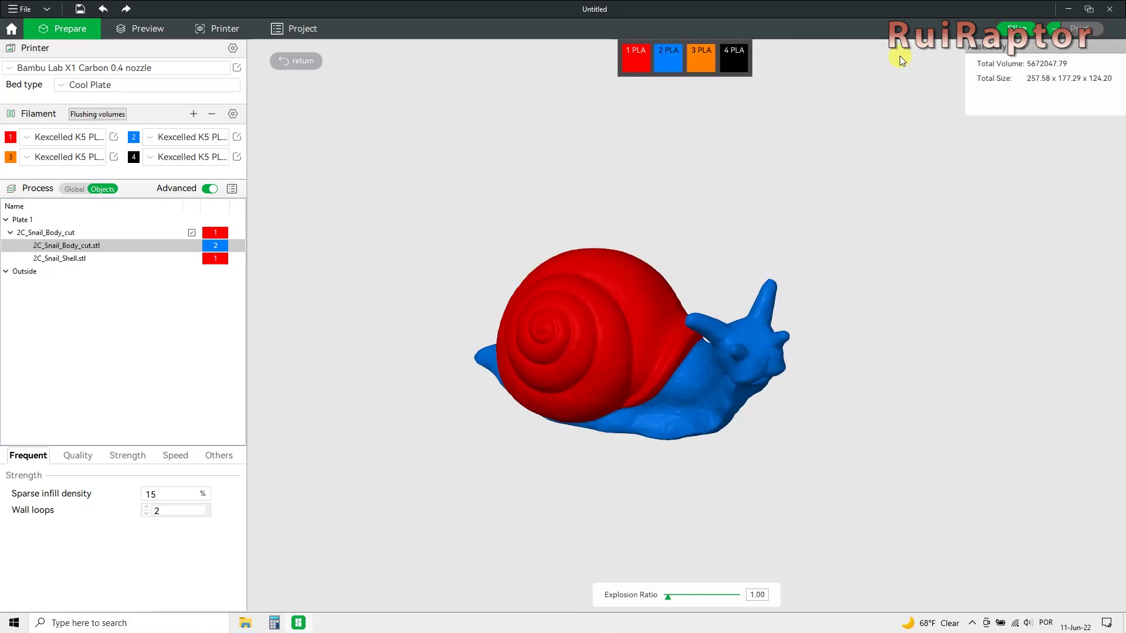
click(616, 337)
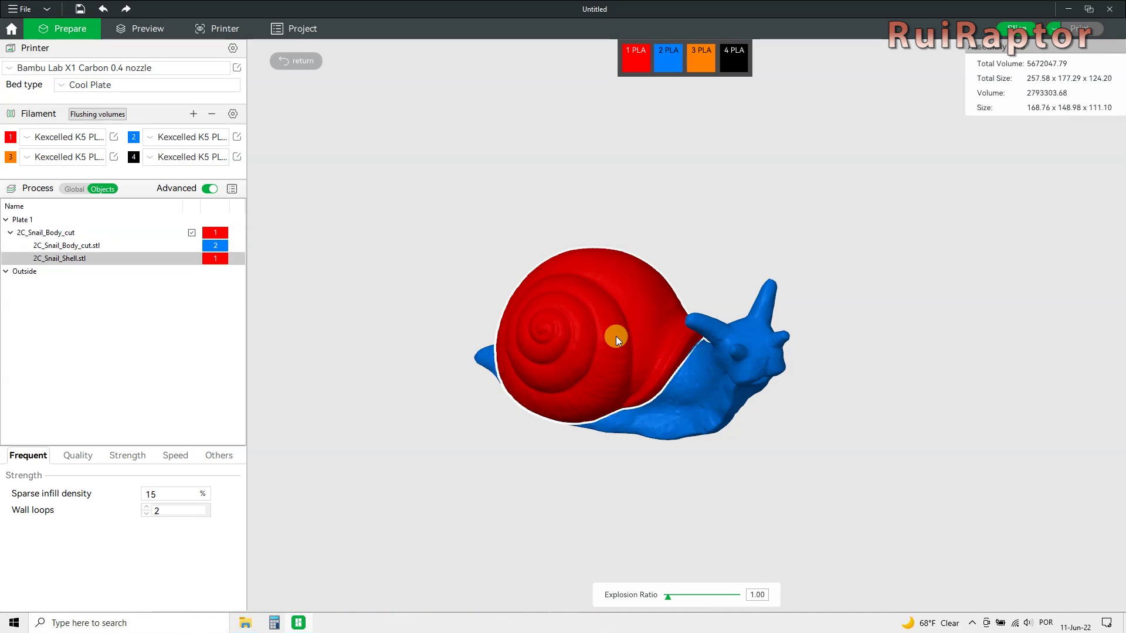
click(720, 358)
click(701, 61)
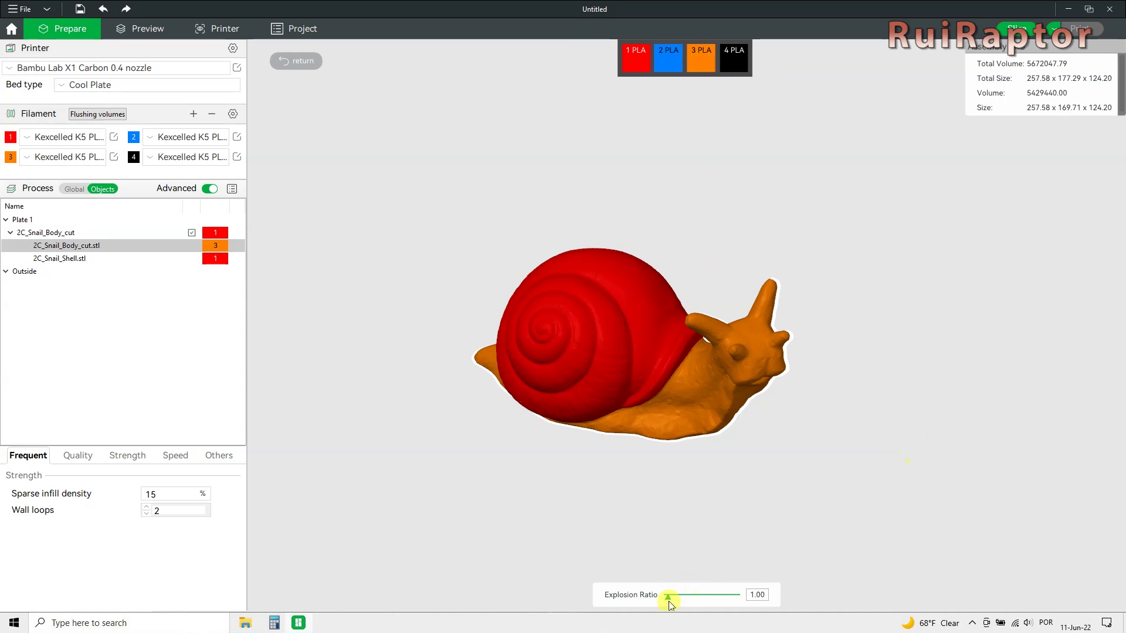
mouse_move(667, 597)
mouse_down()
mouse_move(739, 597)
mouse_move(670, 597)
mouse_up()
click(288, 62)
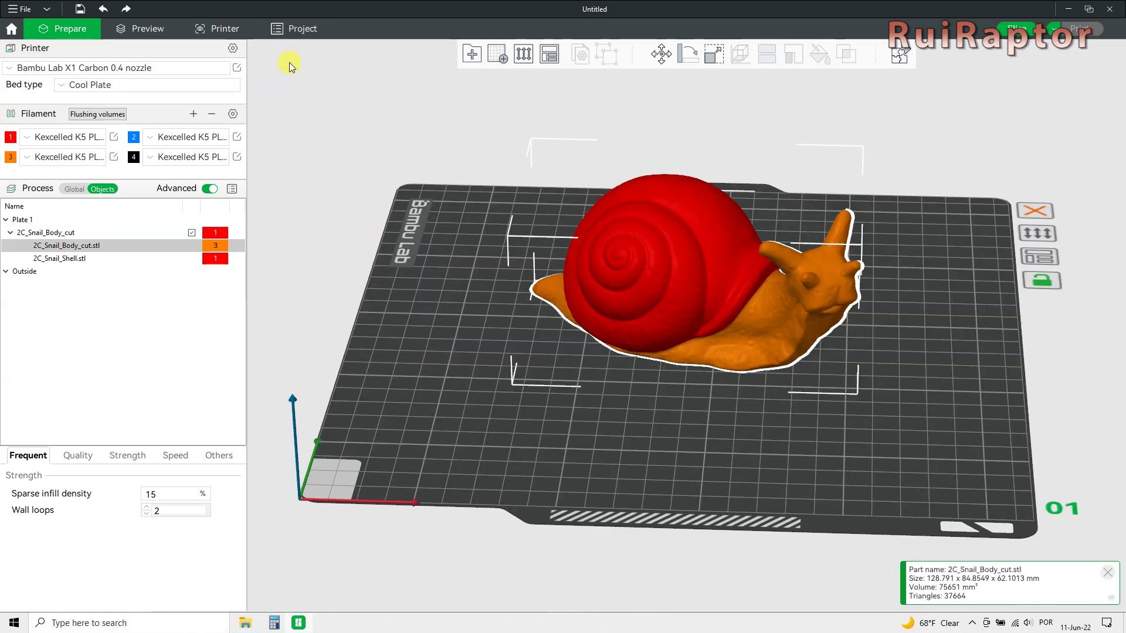
Review the 280 mm³ flushing volumes table, then select the Scarab model on the plate.
click(97, 114)
drag(114, 37, 352, 228)
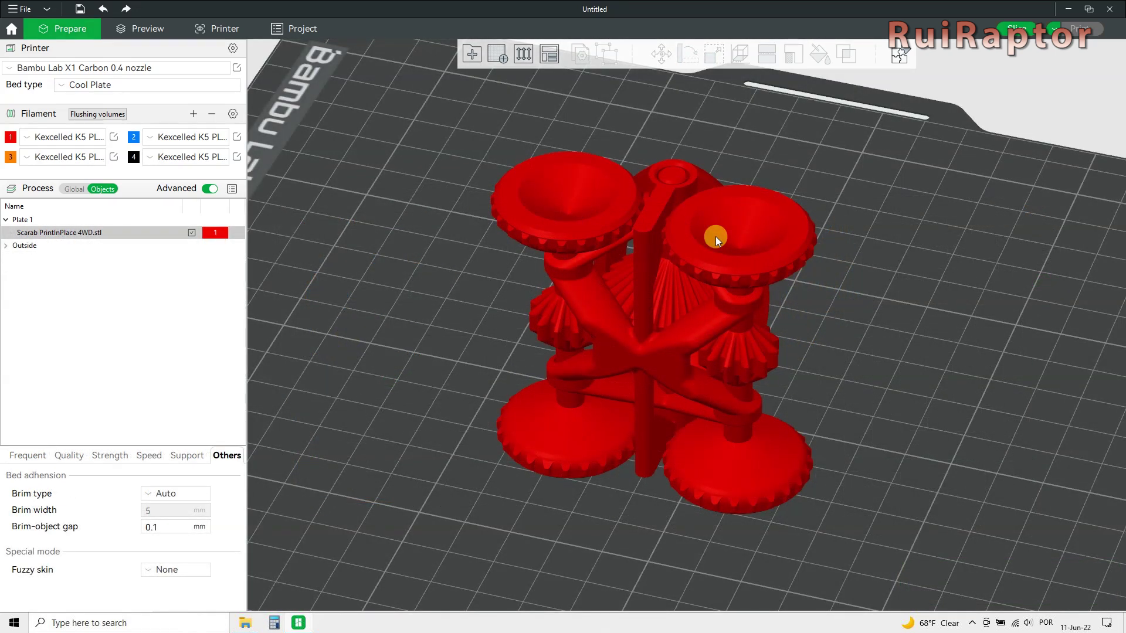
click(716, 237)
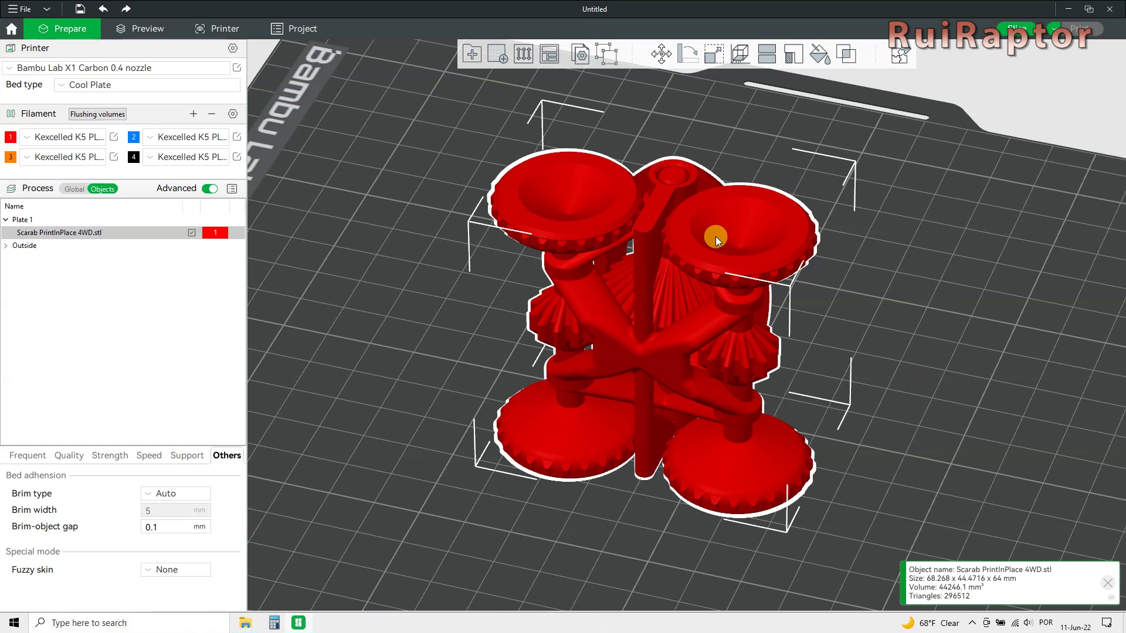
Split the Scarab into parts, making two wheels filament 3 orange and the top part filament 2 blue.
click(608, 56)
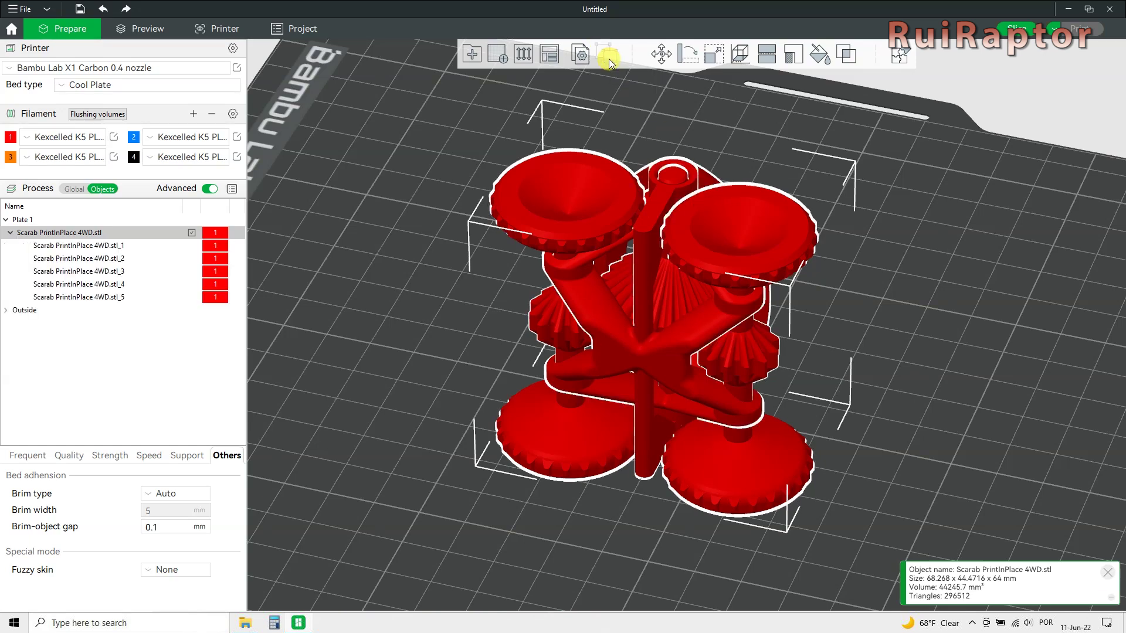
click(899, 56)
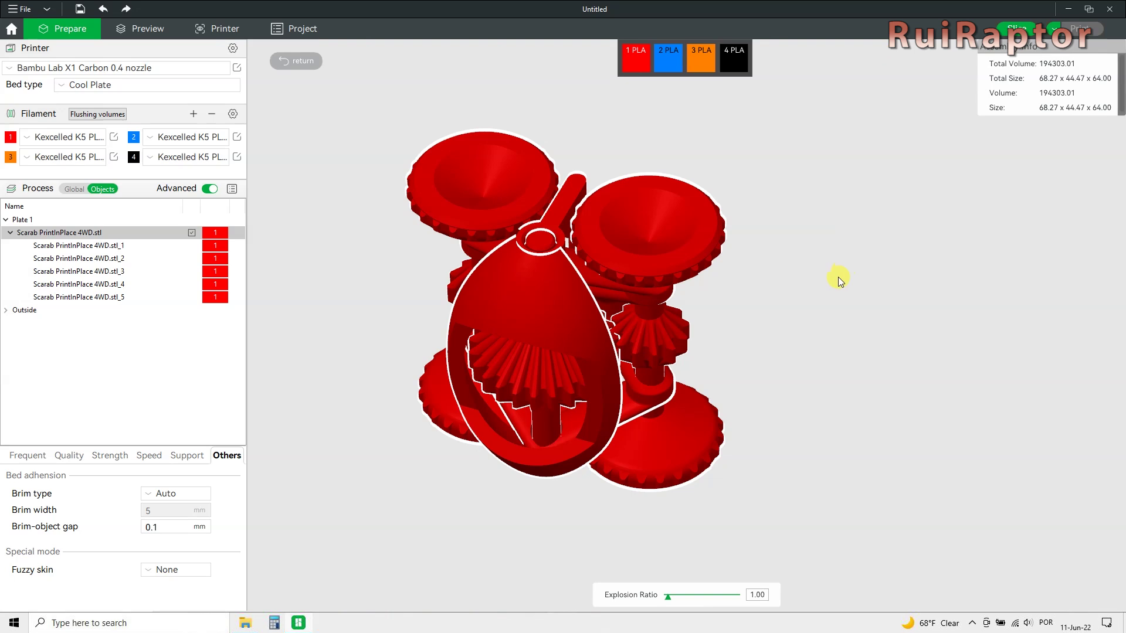
drag(839, 276, 387, 314)
click(459, 474)
click(698, 66)
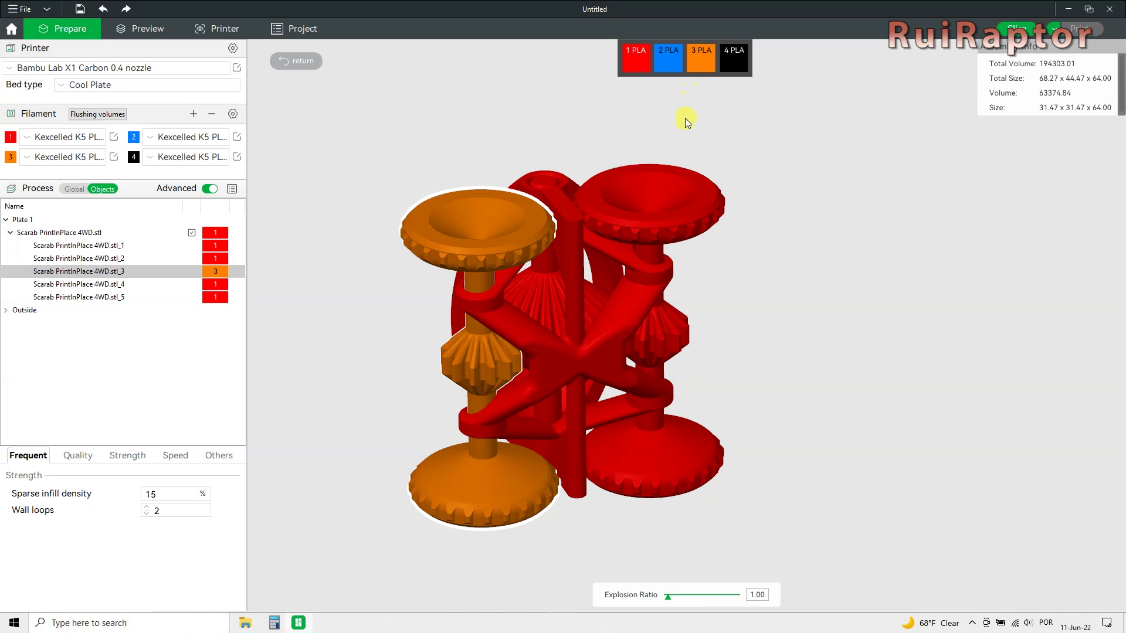
click(695, 213)
click(698, 68)
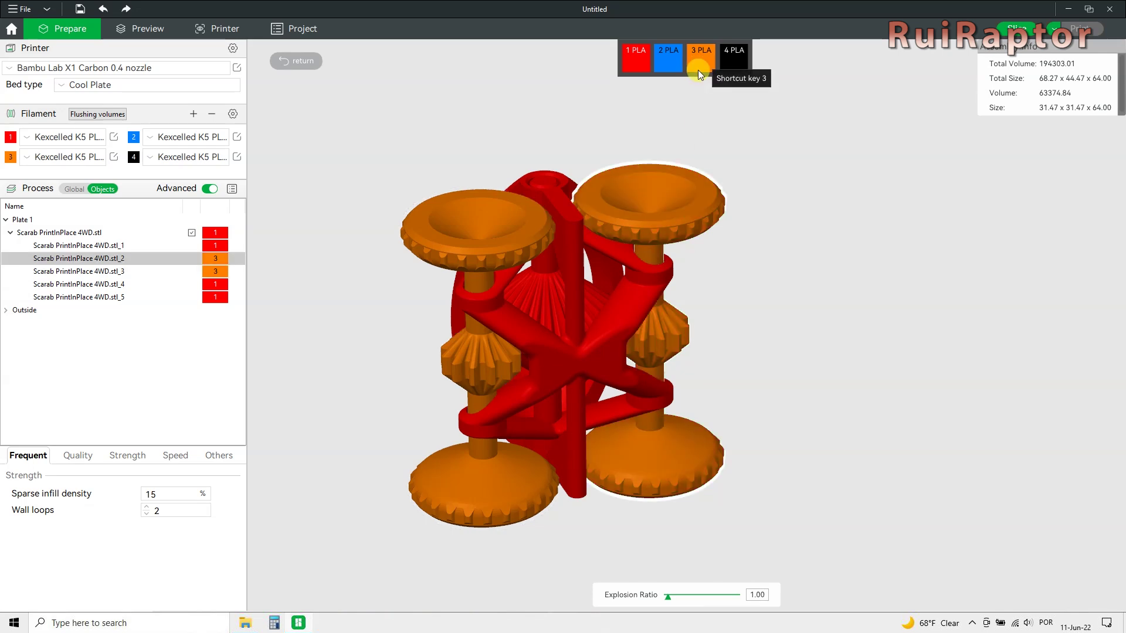
click(550, 179)
click(669, 59)
drag(783, 264, 906, 245)
key(Escape)
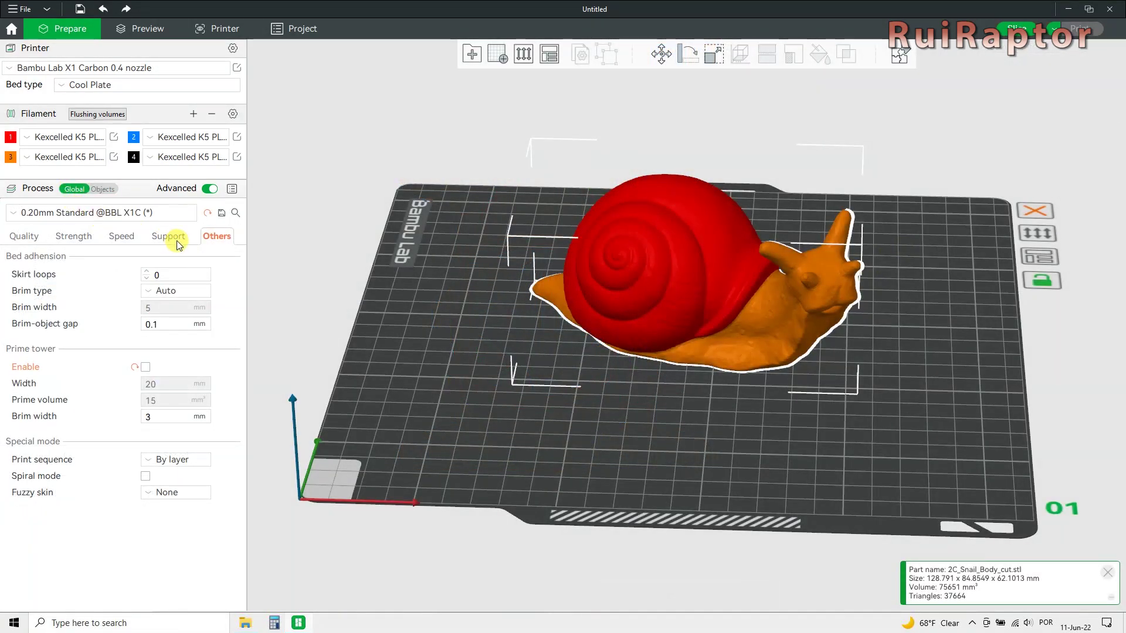
Slice the snail with prime tower off (63.85 g, 7h38m) and preview the first layers.
click(145, 367)
click(145, 368)
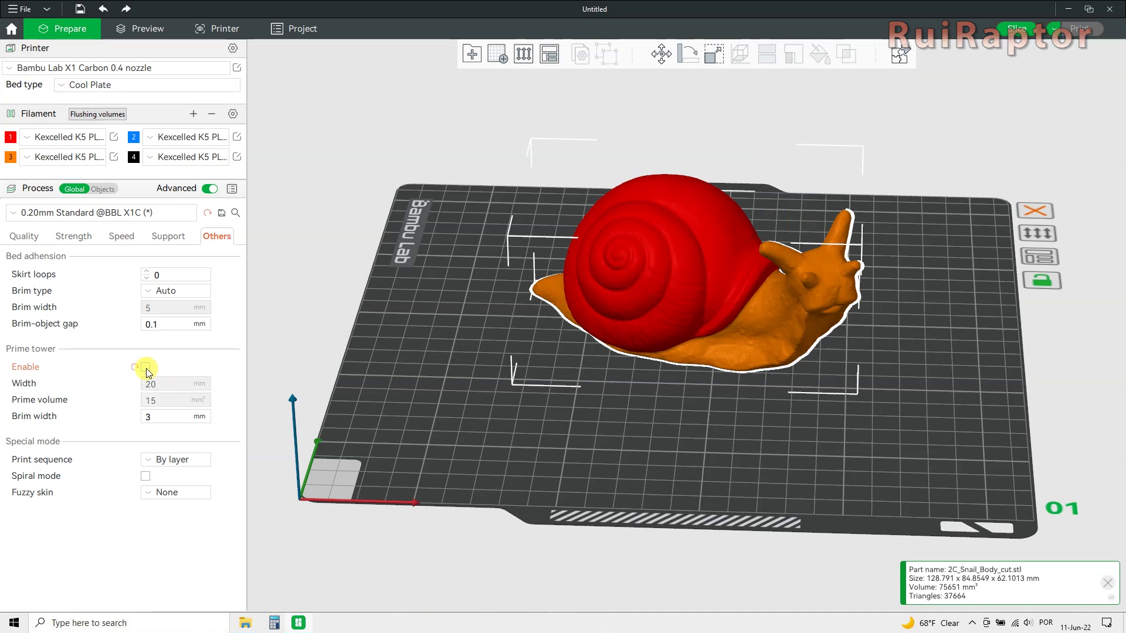
click(1013, 33)
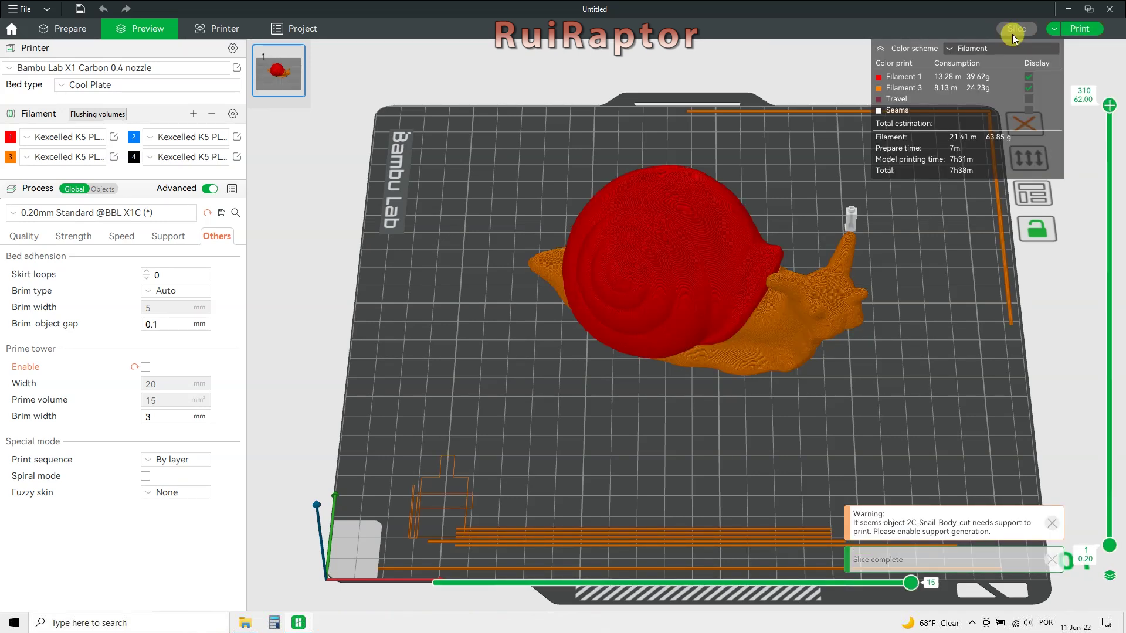
drag(963, 330, 902, 371)
mouse_move(1109, 107)
mouse_down()
mouse_move(1105, 547)
mouse_move(1123, 97)
mouse_up()
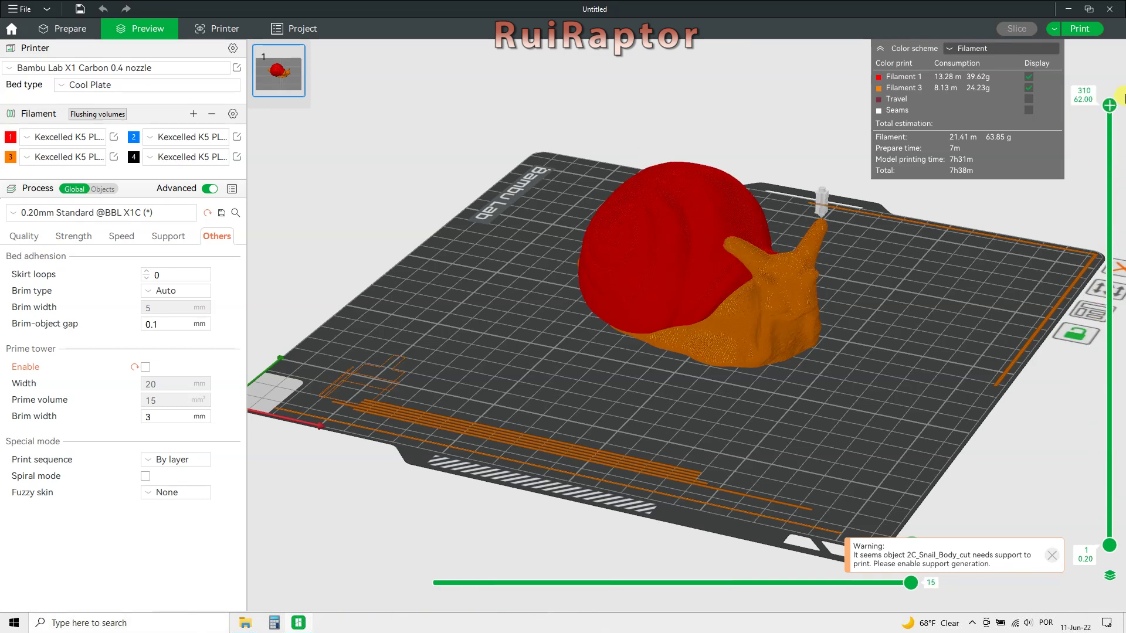
Send the sliced snail plate to the X1 Carbon with bed leveling and flow calibration enabled.
click(1054, 29)
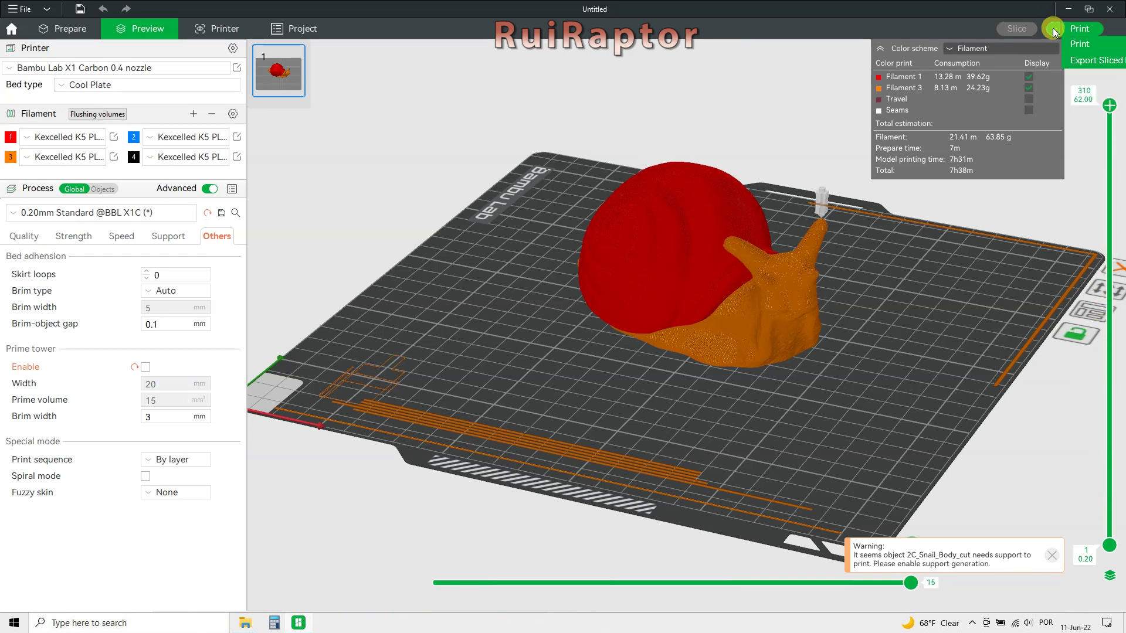
click(1084, 29)
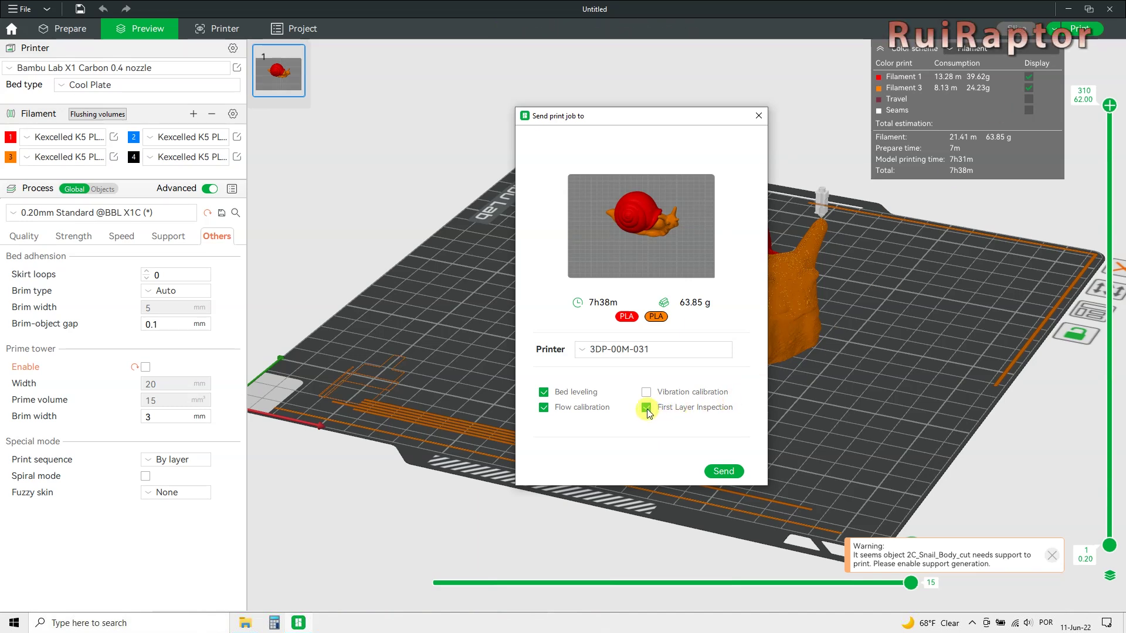
click(717, 471)
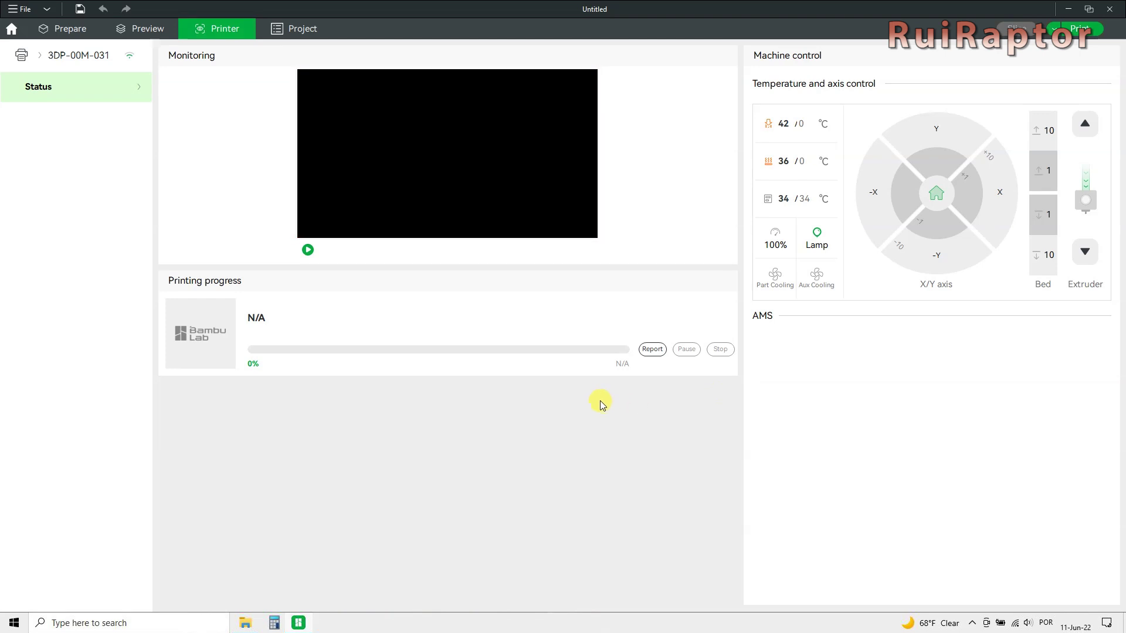
On the Project page, check the Pictures and Bill of Materials file pickers without adding anything.
click(301, 29)
click(67, 68)
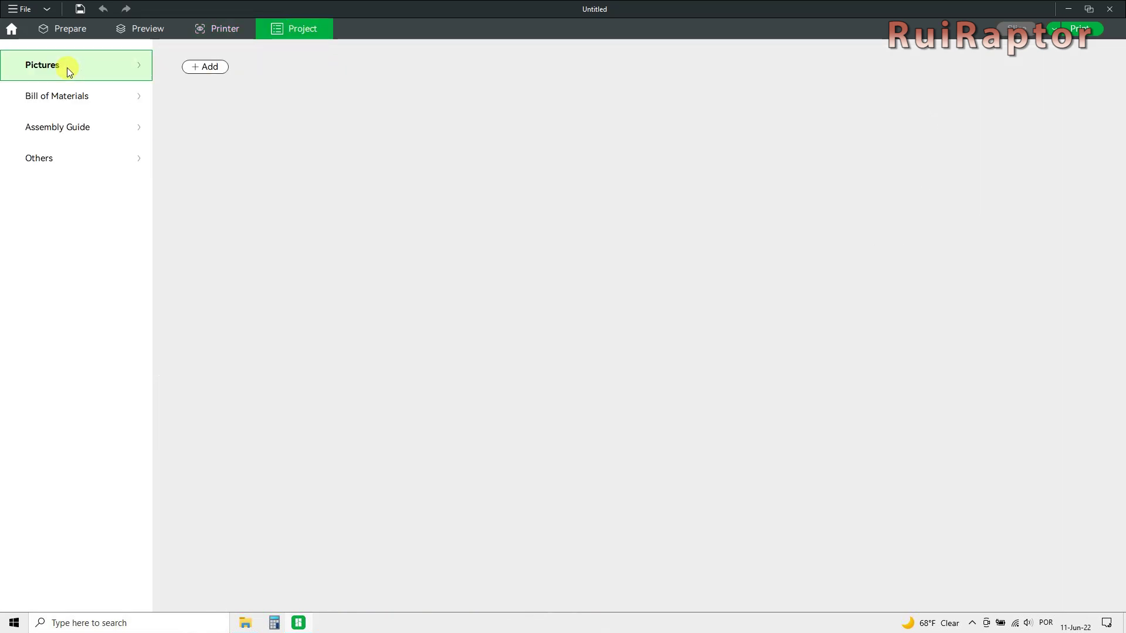
click(193, 68)
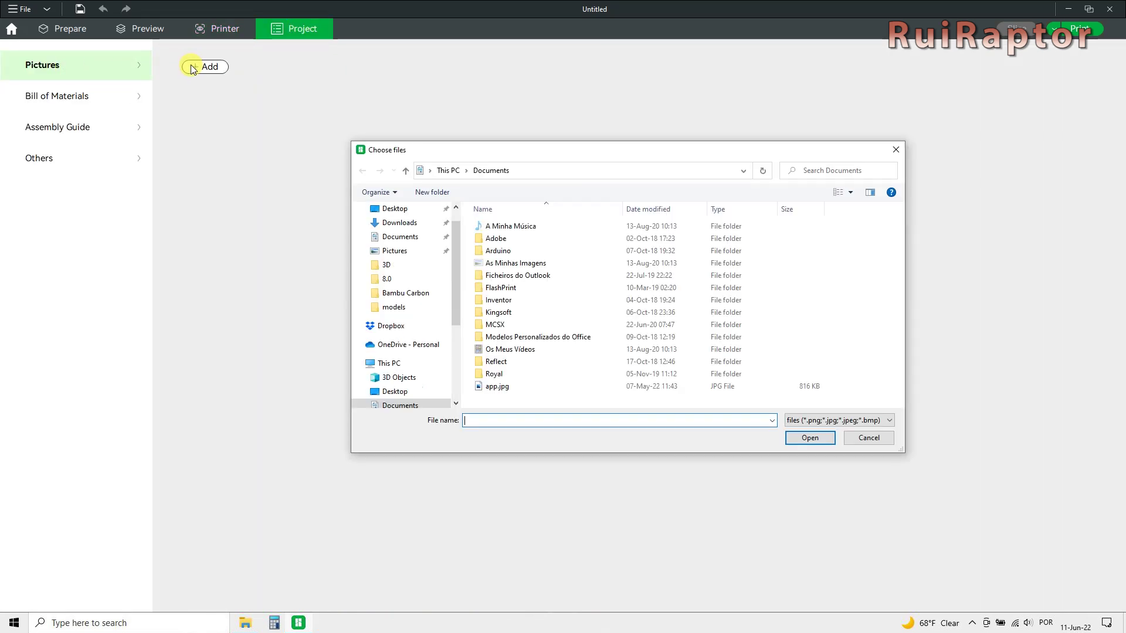
click(868, 438)
click(61, 102)
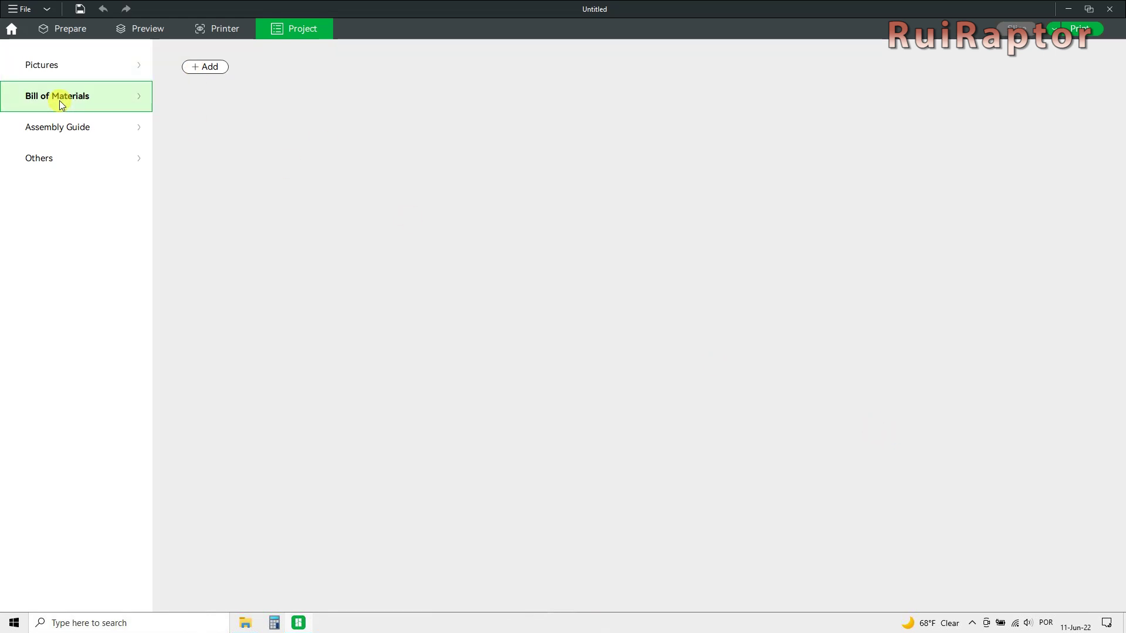
click(196, 67)
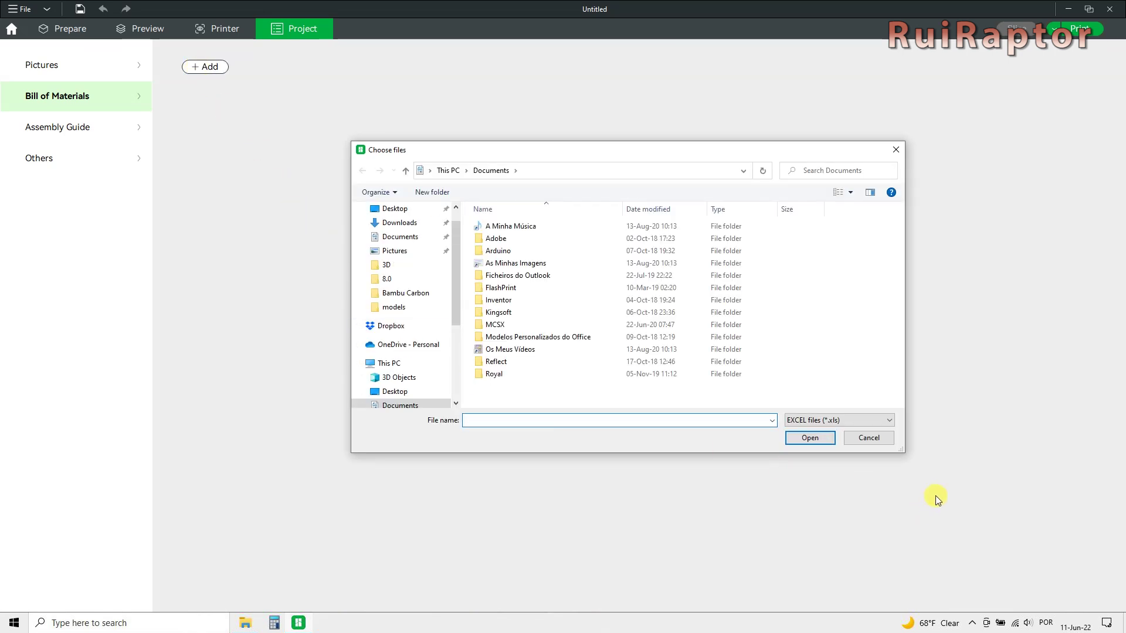
click(868, 438)
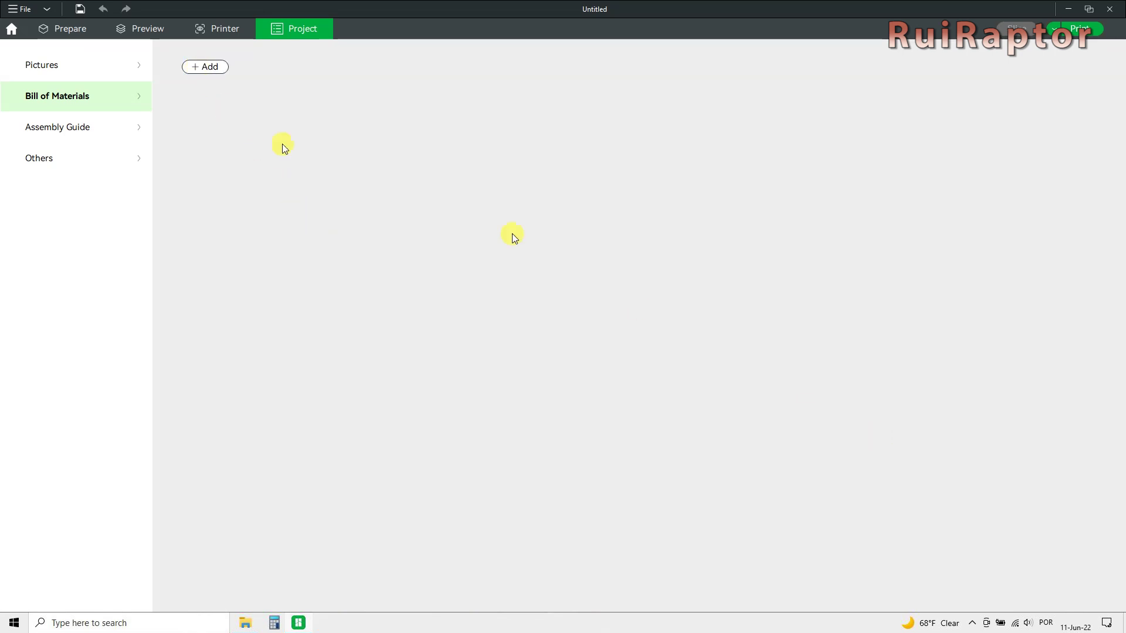
Check the Assembly Guide and Others file pickers, cancelling each without attaching files.
click(87, 125)
click(195, 68)
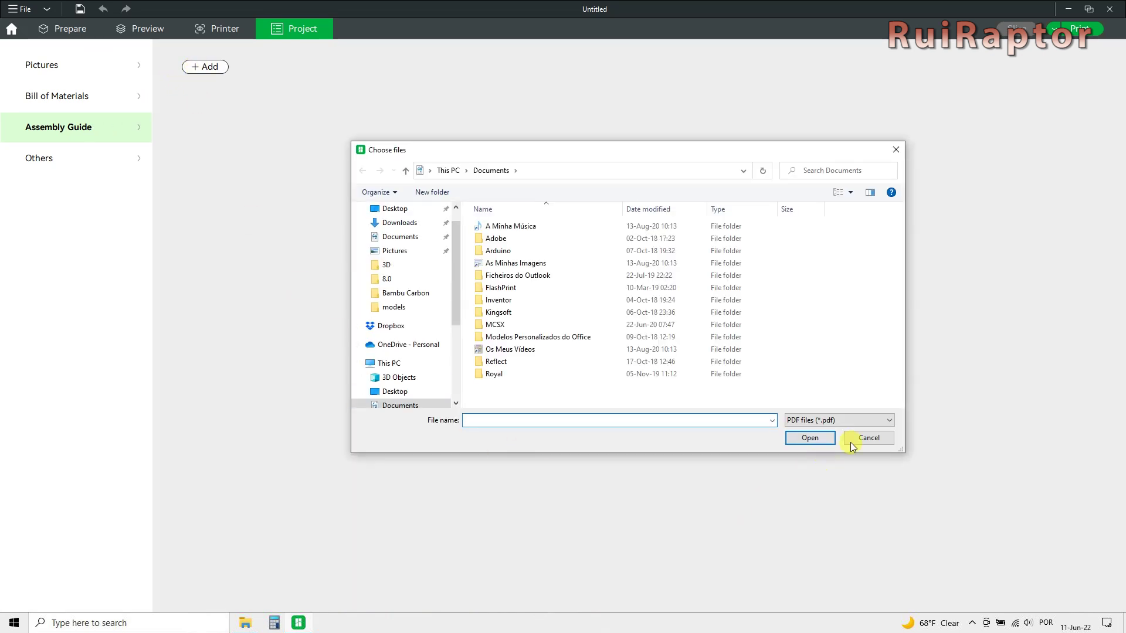
click(879, 435)
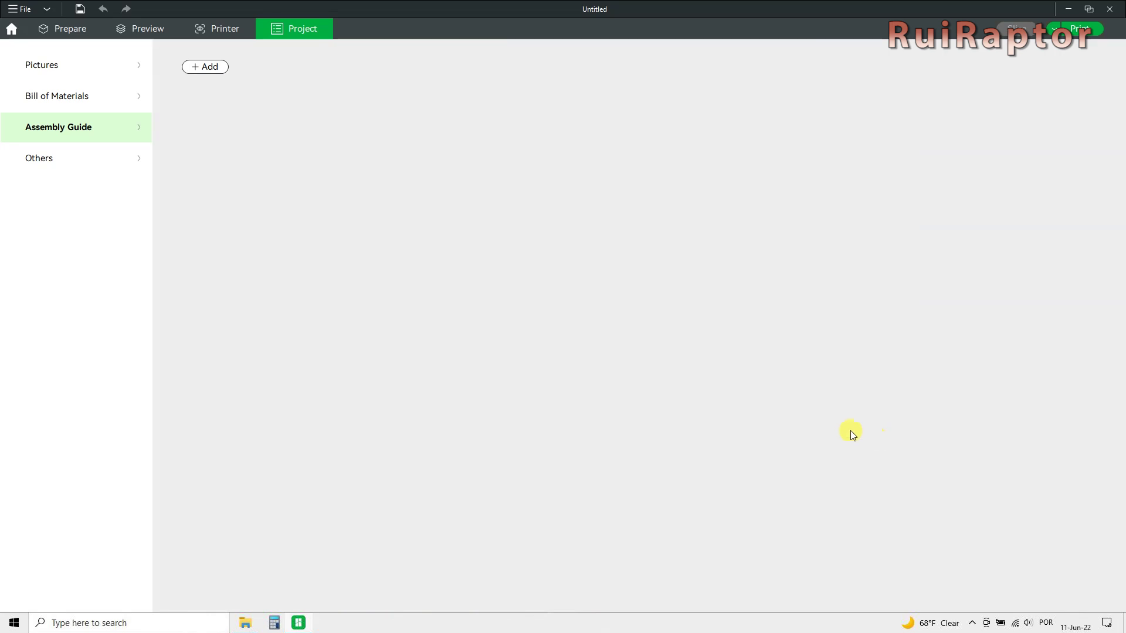
click(42, 155)
click(187, 73)
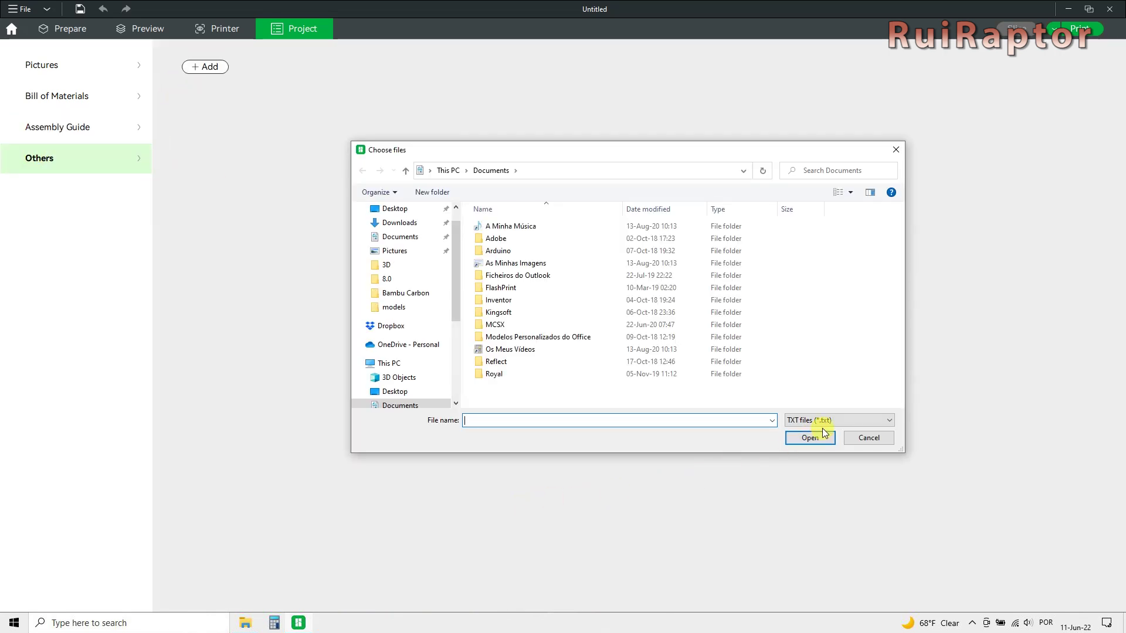
click(865, 437)
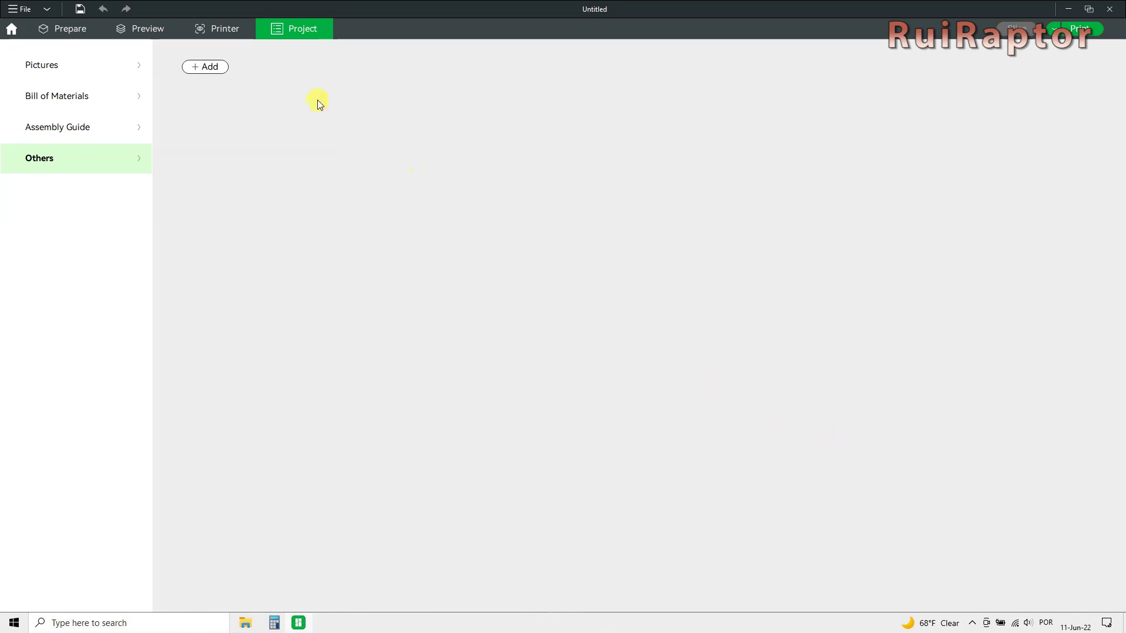
Return to the Prepare workspace showing the red-shelled, orange-bodied snail.
click(76, 26)
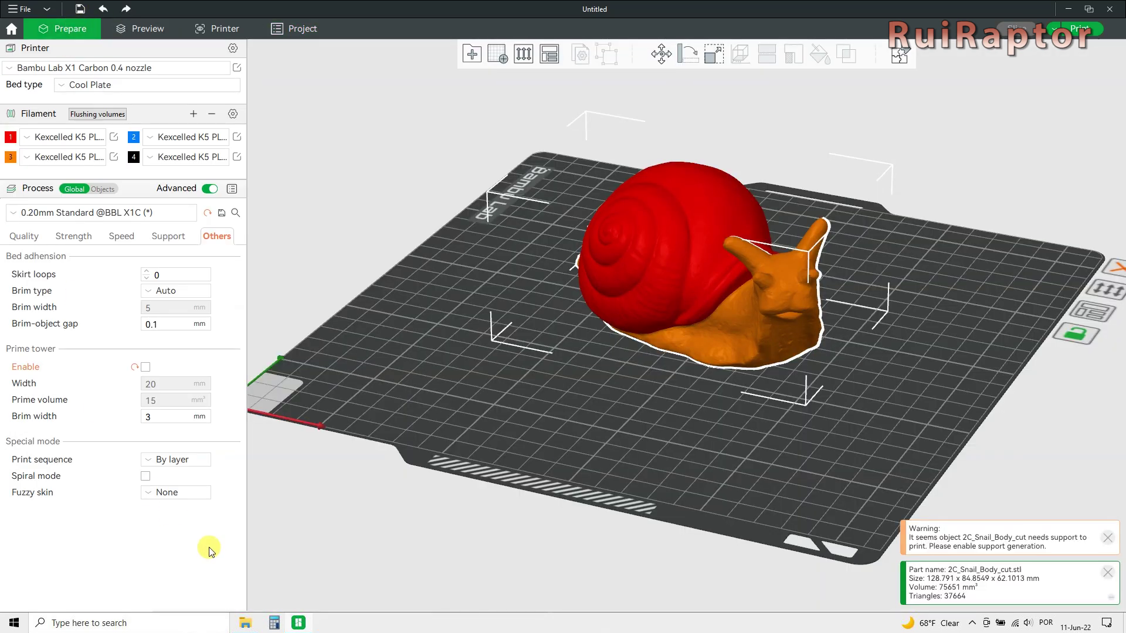